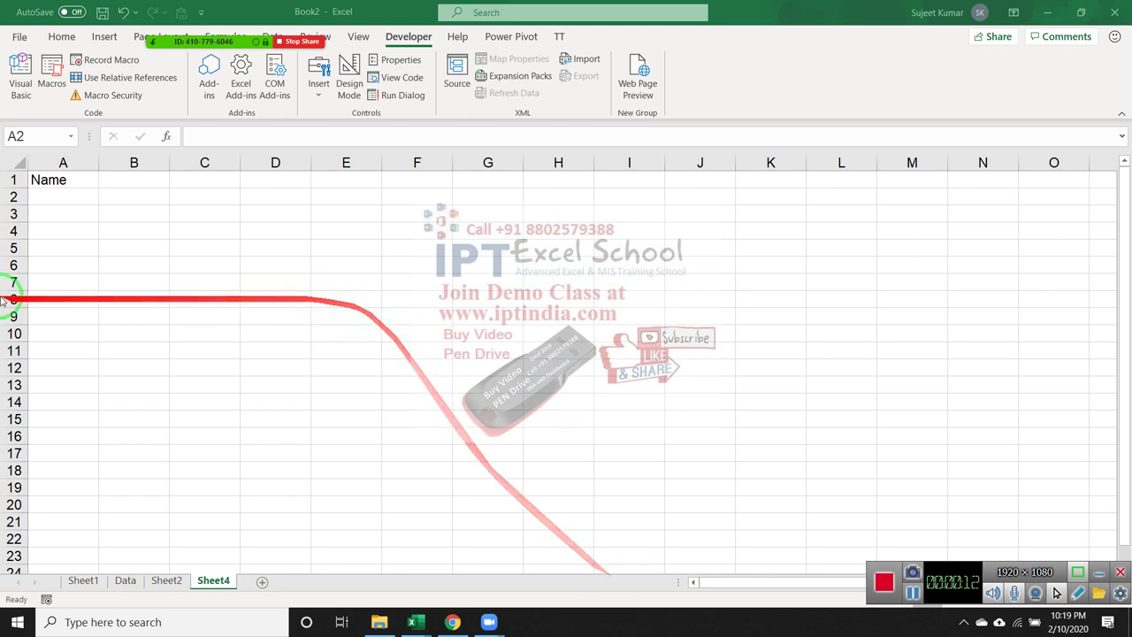
Head A1 'Sales' and enter the sales figures (85, 36, 52, 63, 54…) below it
{"action": "left_click", "coordinate": [80, 197]}
{"action": "left_click", "coordinate": [64, 176]}
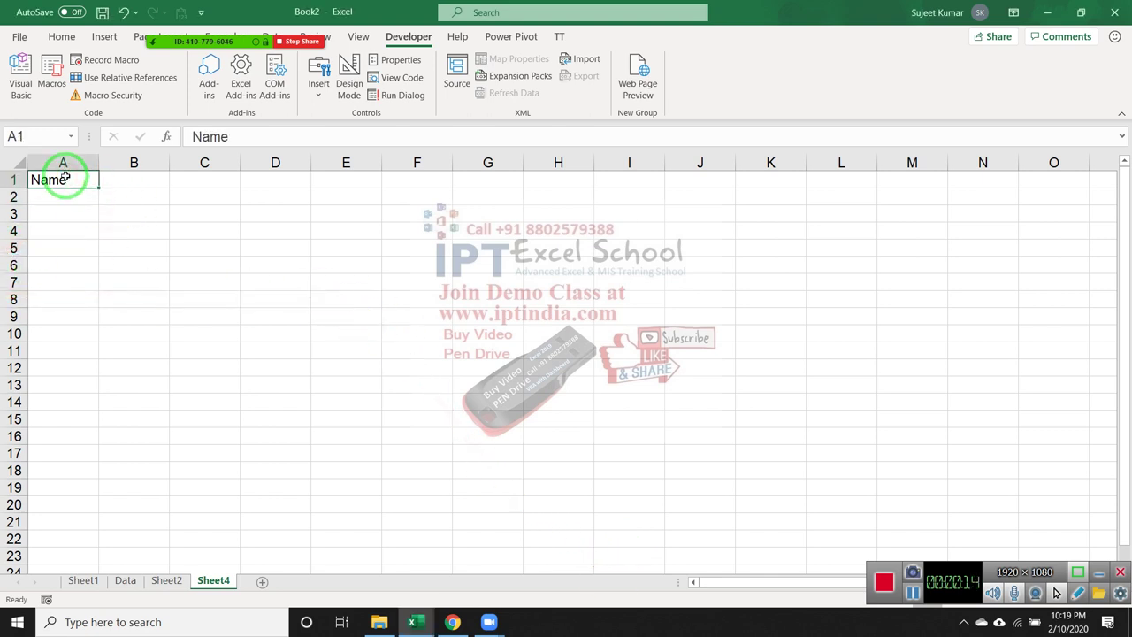
{"action": "type", "text": "SAles"}
{"action": "key", "text": "Return"}
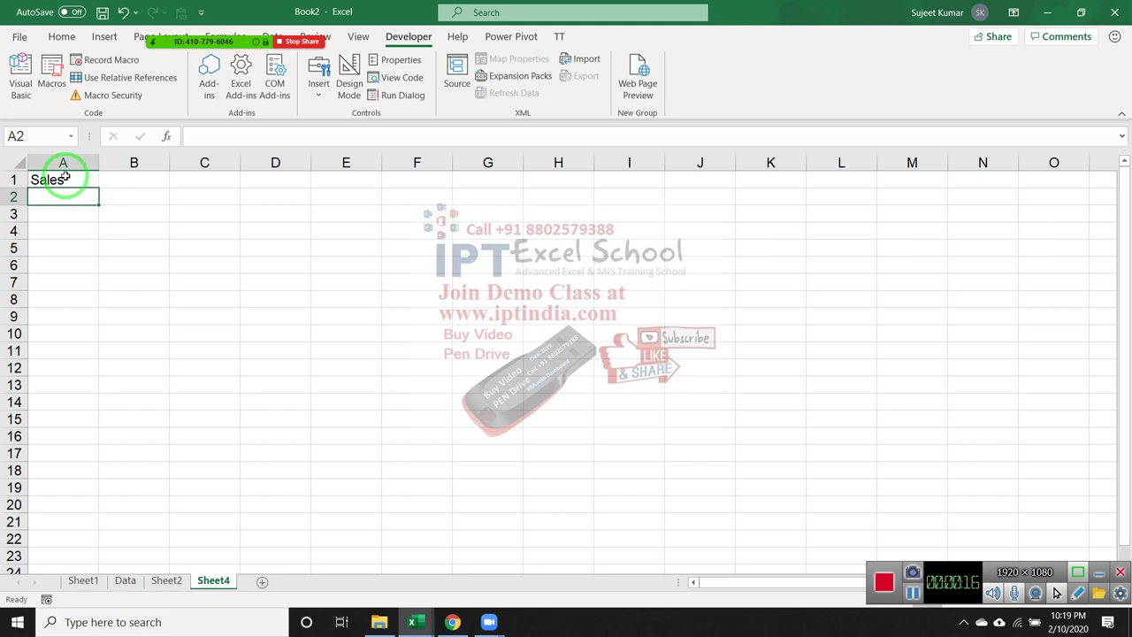
{"action": "type", "text": "85"}
{"action": "key", "text": "Return"}
{"action": "type", "text": "36"}
{"action": "key", "text": "Return"}
{"action": "type", "text": "52"}
{"action": "key", "text": "Return"}
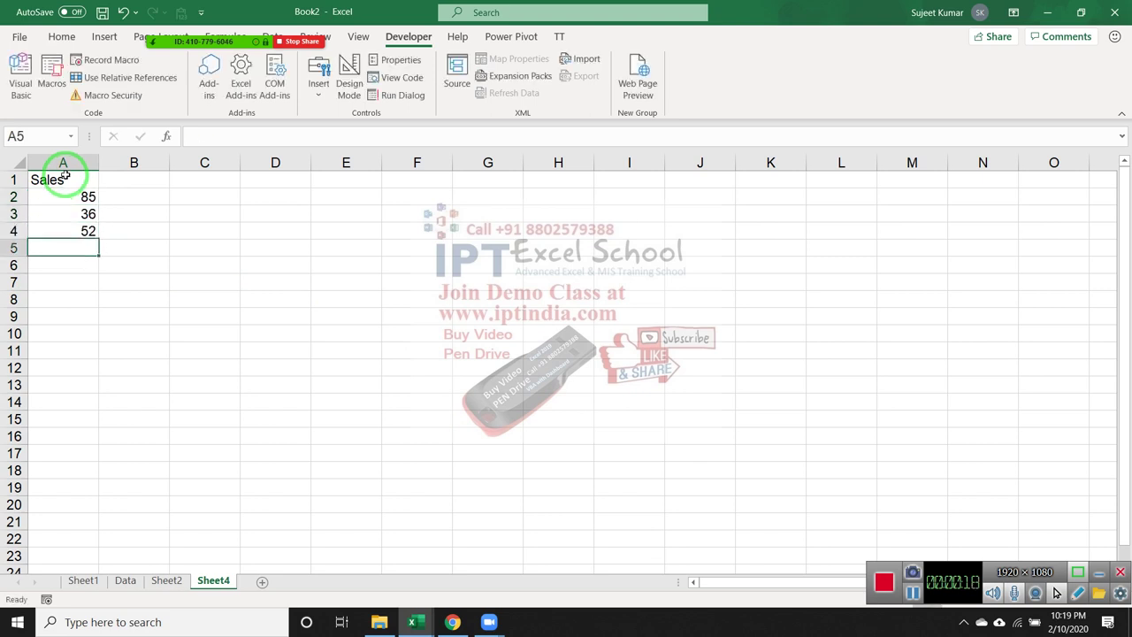
{"action": "type", "text": "36"}
{"action": "key", "text": "Return"}
{"action": "type", "text": "52"}
{"action": "key", "text": "Return"}
{"action": "type", "text": "63"}
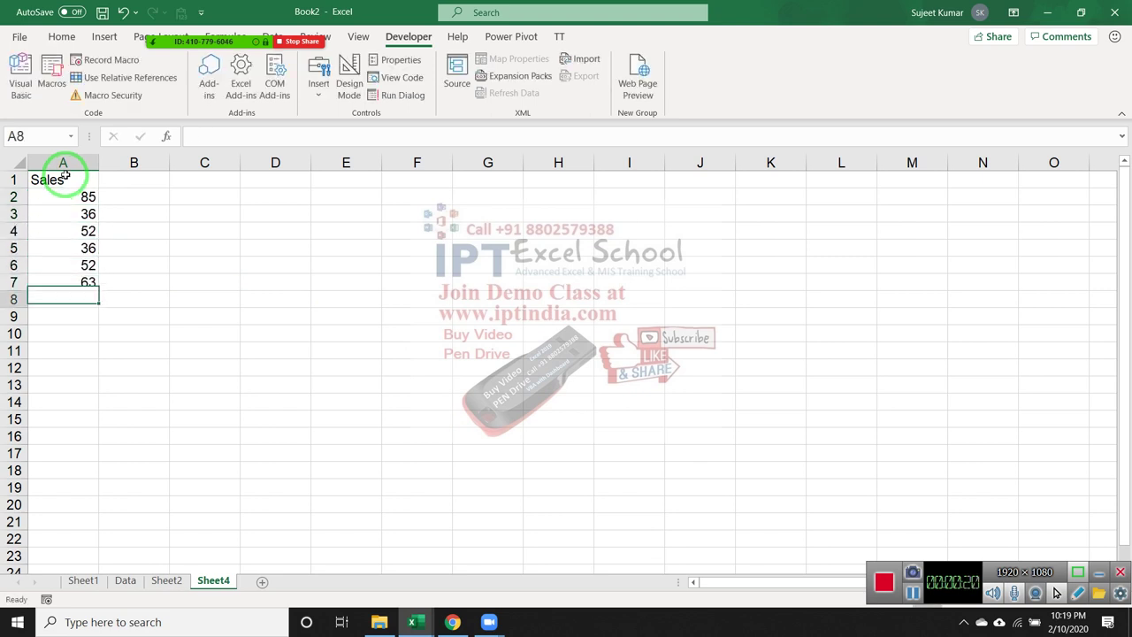
{"action": "type", "text": "25"}
{"action": "key", "text": "Return"}
{"action": "type", "text": "63"}
{"action": "key", "text": "Return"}
{"action": "type", "text": "5"}
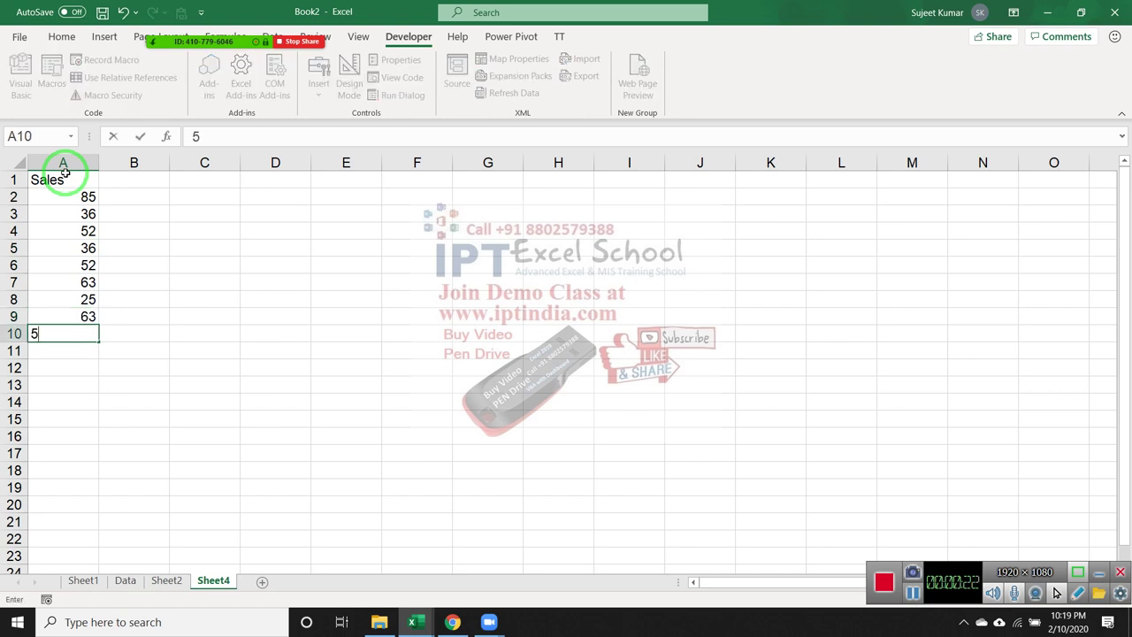
{"action": "type", "text": "4"}
{"action": "key", "text": "Return"}
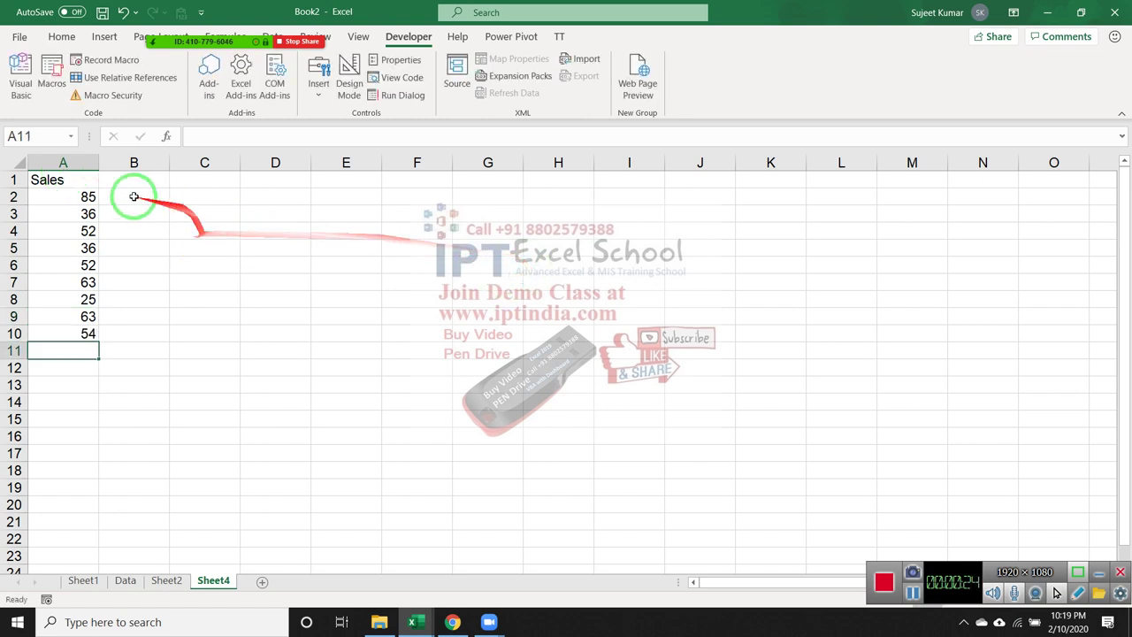
Enter the header 'in' in B1
{"action": "left_click", "coordinate": [128, 181]}
{"action": "type", "text": "SAle"}
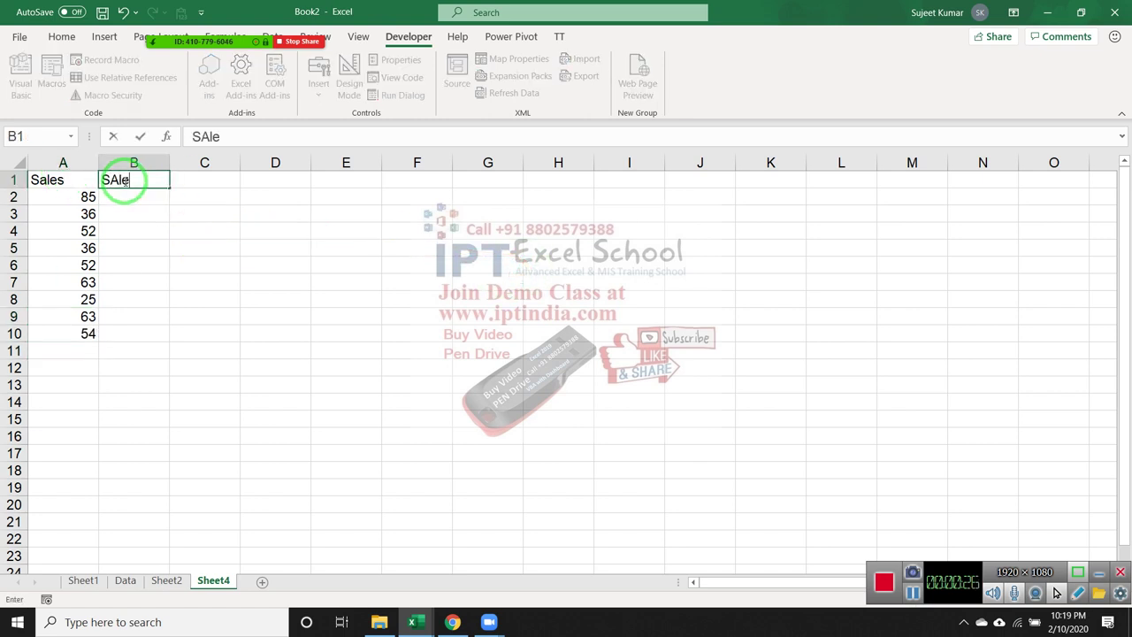
{"action": "key", "text": "BackSpace"}
{"action": "key", "text": "BackSpace"}
{"action": "key", "text": "BackSpace"}
{"action": "key", "text": "BackSpace"}
{"action": "type", "text": "in"}
{"action": "key", "text": "Return"}
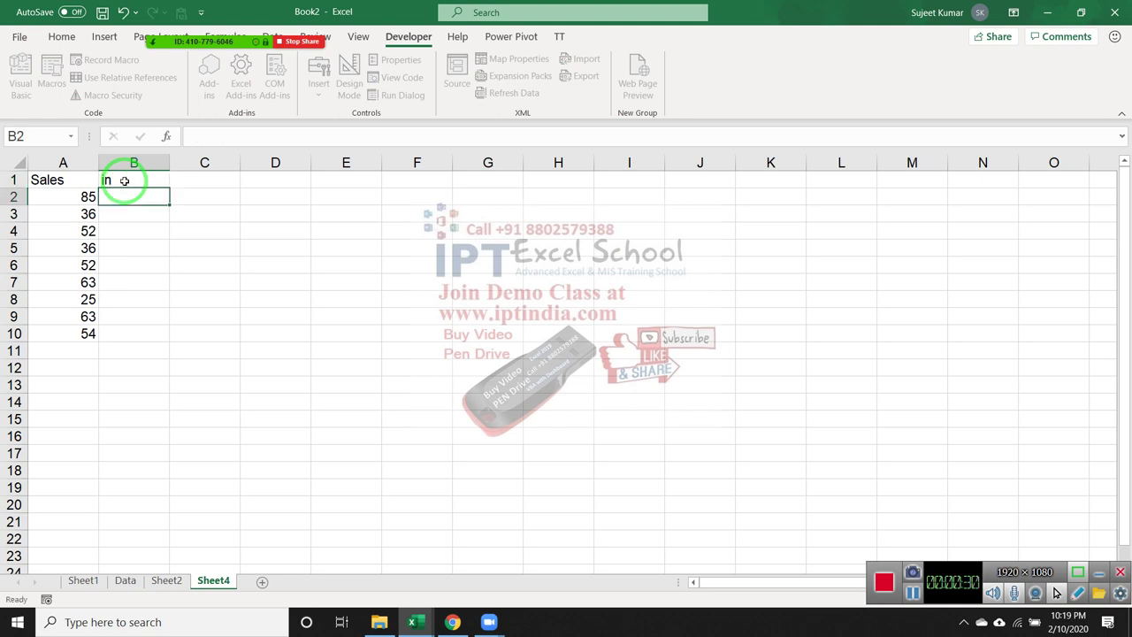
Enter the rule '>50' in C3 and 500 in D3
{"action": "key", "text": "Right"}
{"action": "key", "text": "Down"}
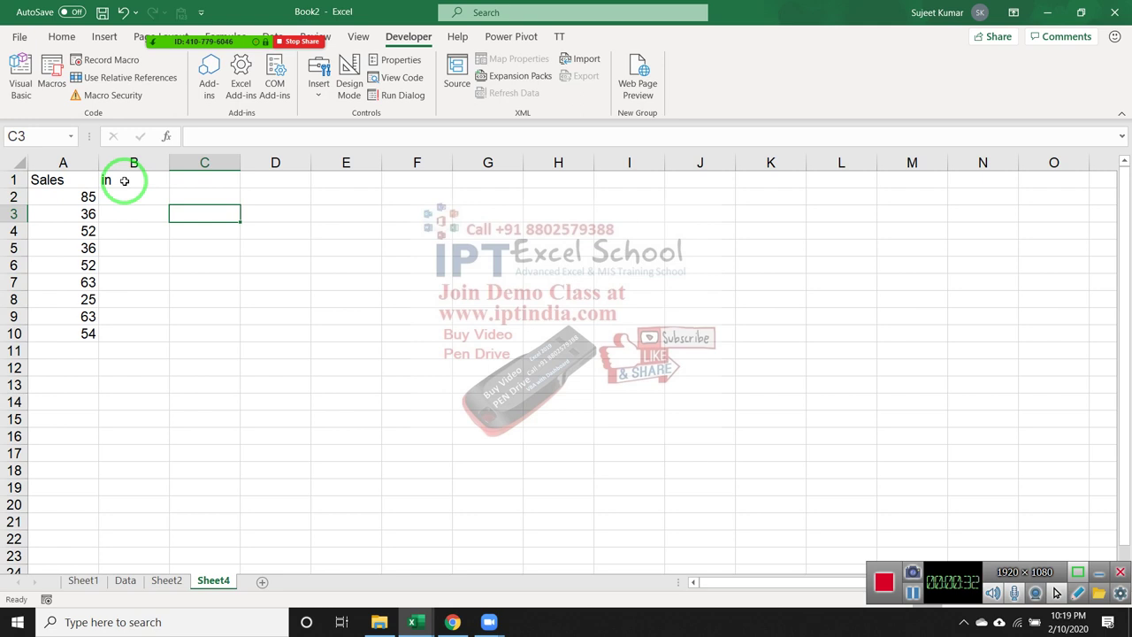
{"action": "type", "text": ">50"}
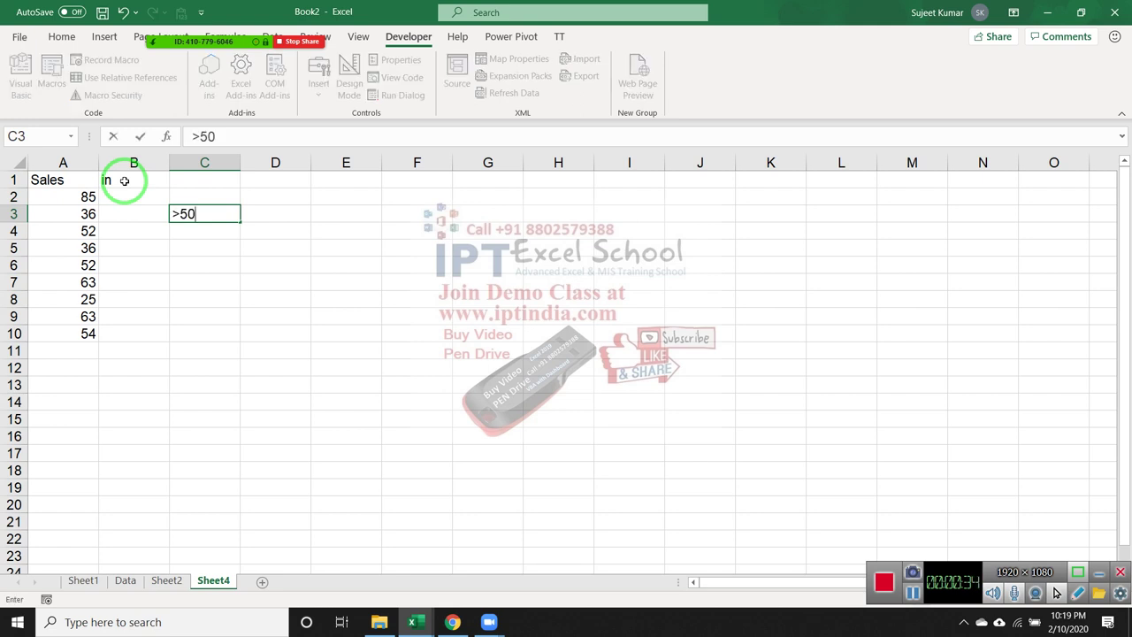
{"action": "key", "text": "Left"}
{"action": "key", "text": "Right"}
{"action": "key", "text": "Right"}
{"action": "type", "text": "5"}
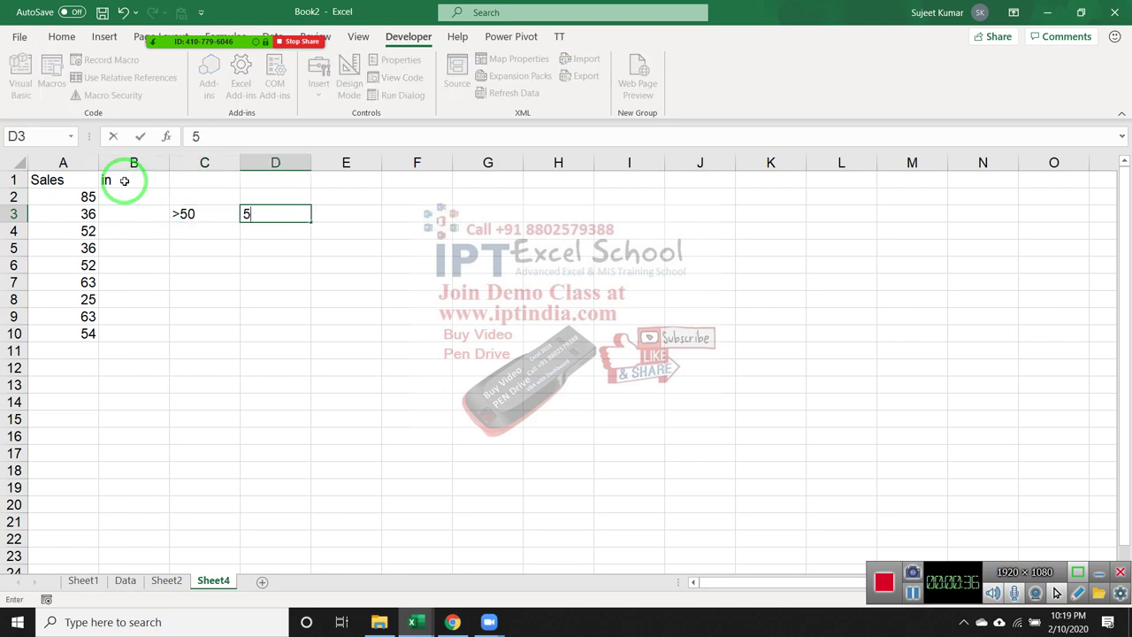
{"action": "type", "text": "00"}
{"action": "key", "text": "Return"}
{"action": "key", "text": "Up"}
{"action": "key", "text": "Up"}
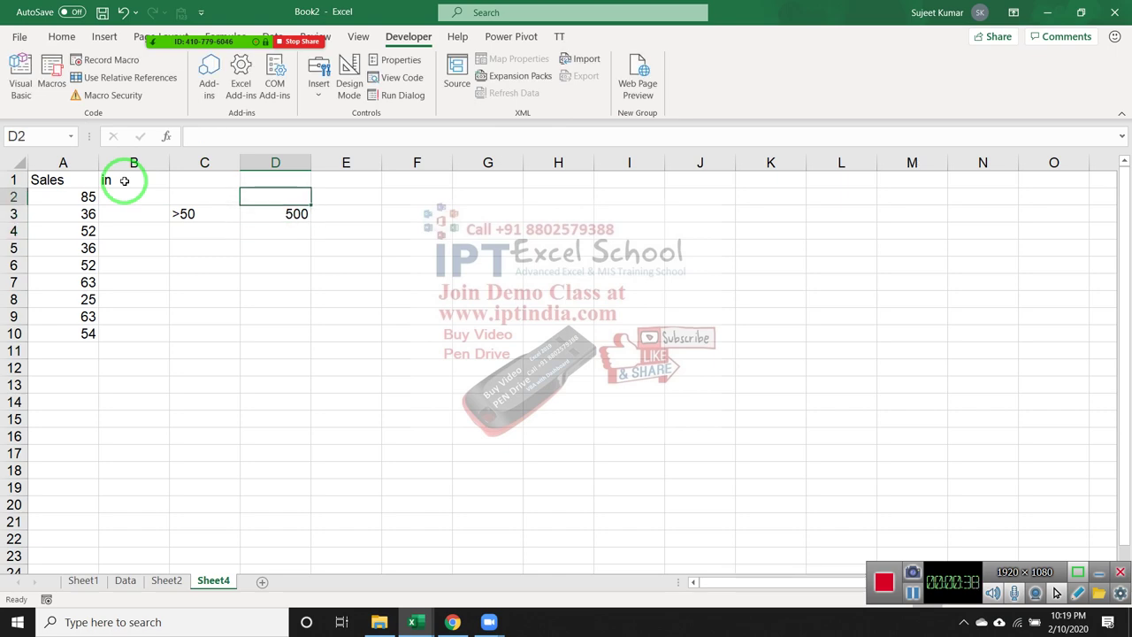
{"action": "key", "text": "Left"}
Open the VBA editor and delete all of Module1's existing code
{"action": "left_click", "coordinate": [19, 75]}
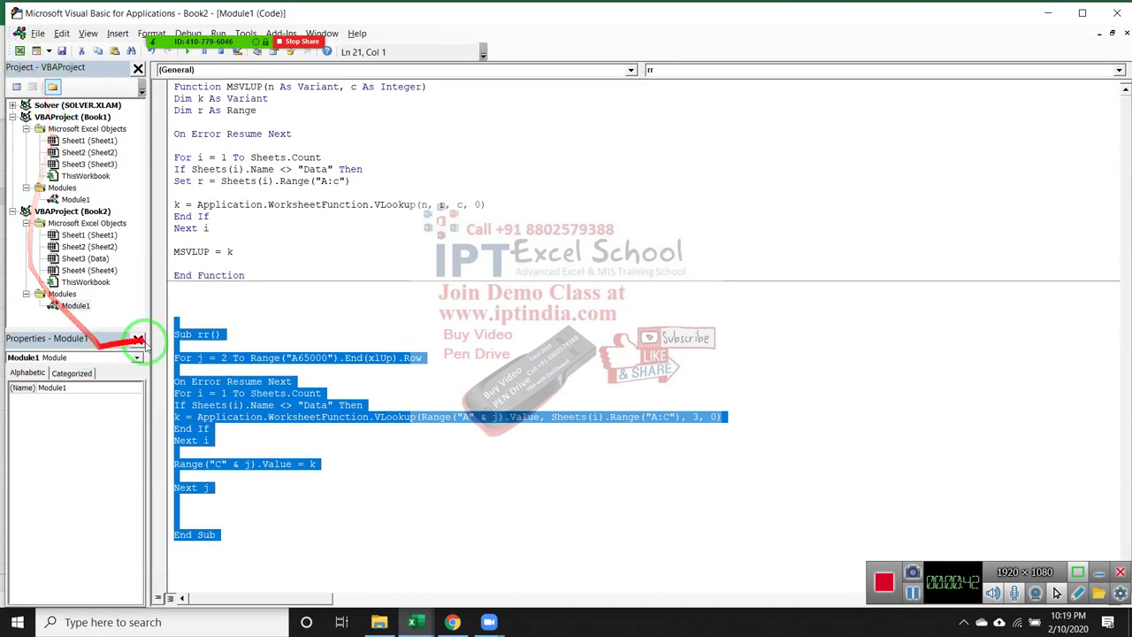
{"action": "left_click", "coordinate": [252, 285]}
{"action": "key", "text": "alt+F11"}
{"action": "key", "text": "alt+F11"}
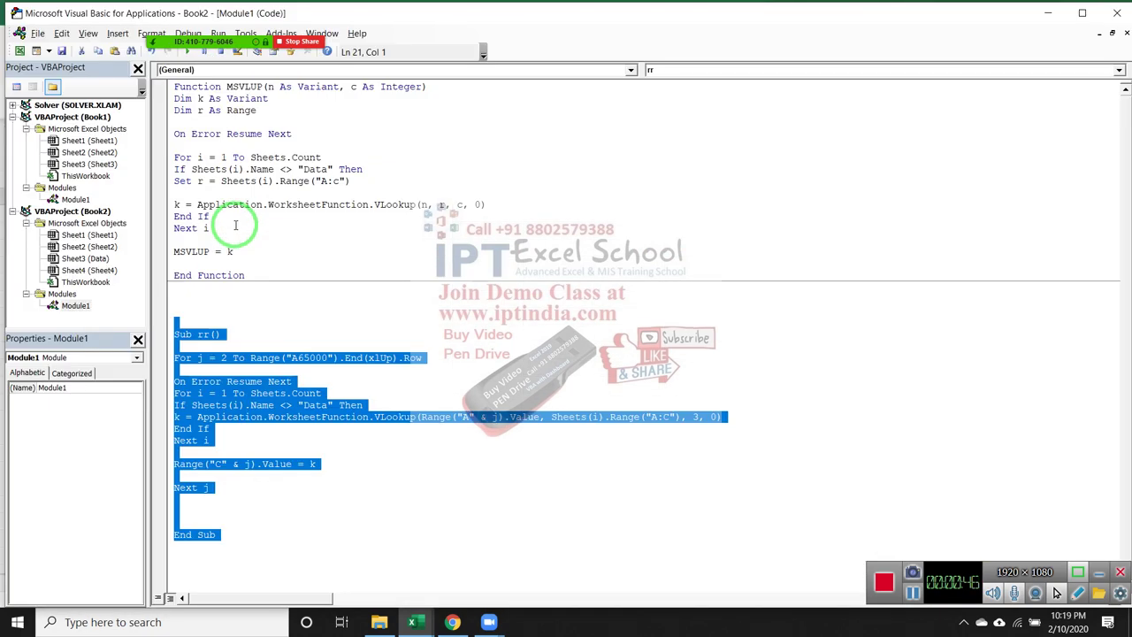
{"action": "key", "text": "Delete"}
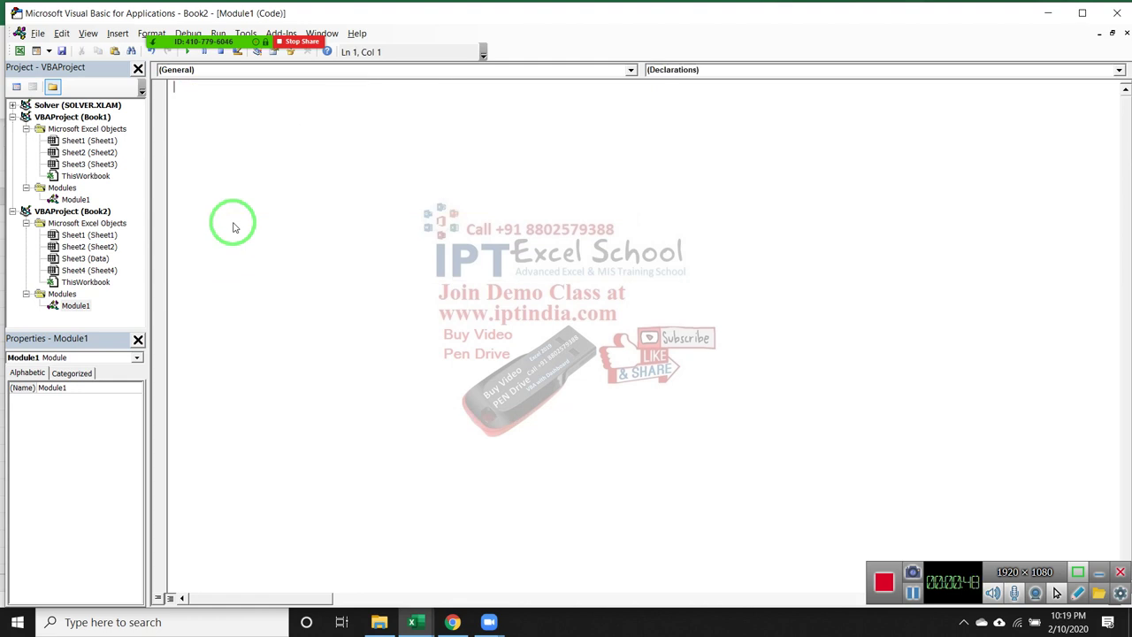
Declare the new Sub If_1 with its End Sub
{"action": "type", "text": "sub"}
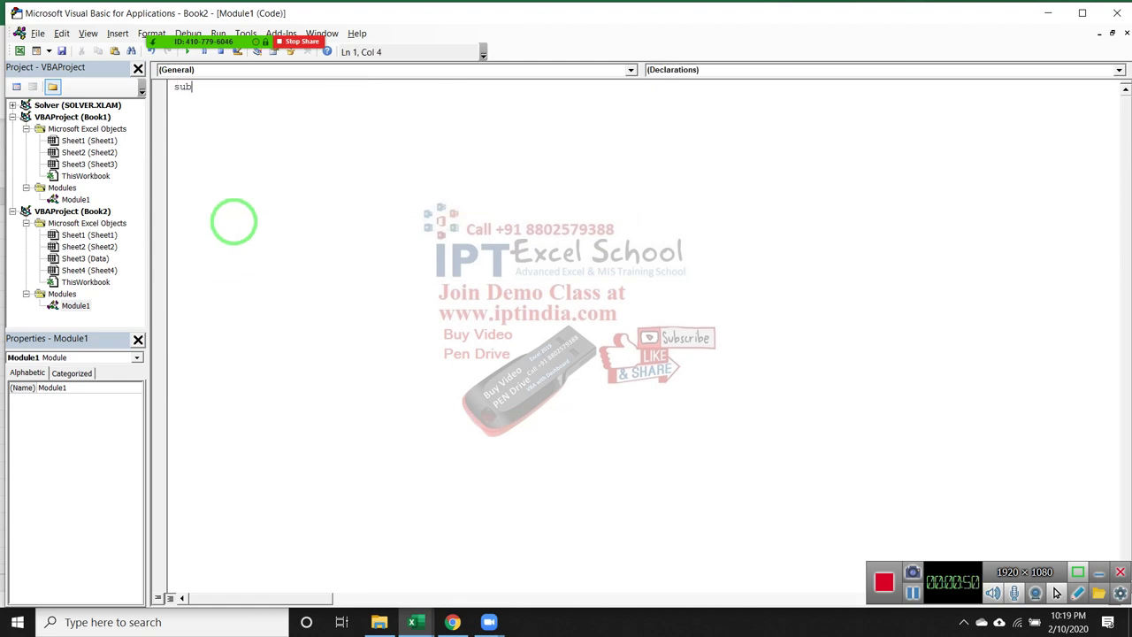
{"action": "type", "text": "rr"}
{"action": "type", "text": "()"}
{"action": "key", "text": "Return"}
{"action": "key", "text": "Return"}
{"action": "key", "text": "alt+F11"}
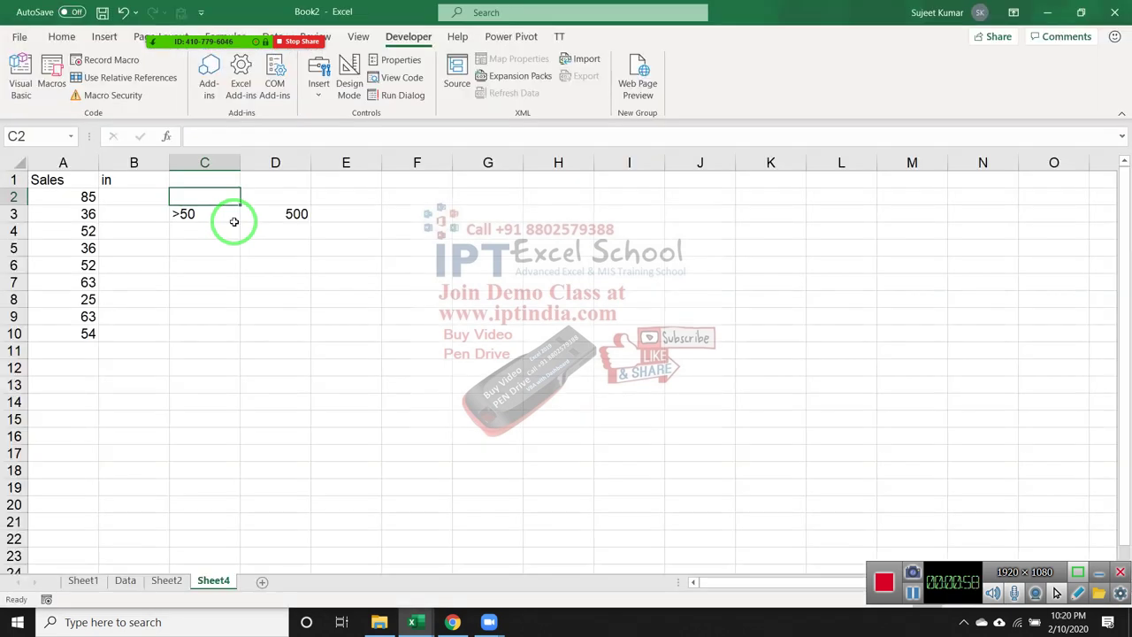
{"action": "key", "text": "alt+F11"}
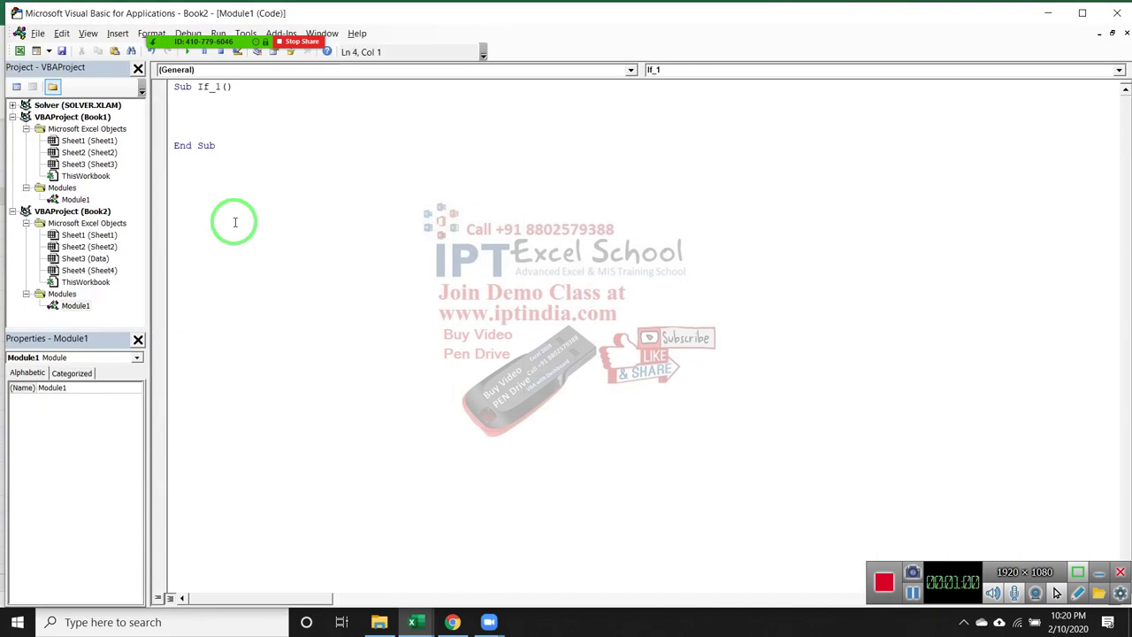
Write the If line: when Range("A2").Value >= 50, set Range("B2").Value to 5000
{"action": "type", "text": "if"}
{"action": "key", "text": "alt+F11"}
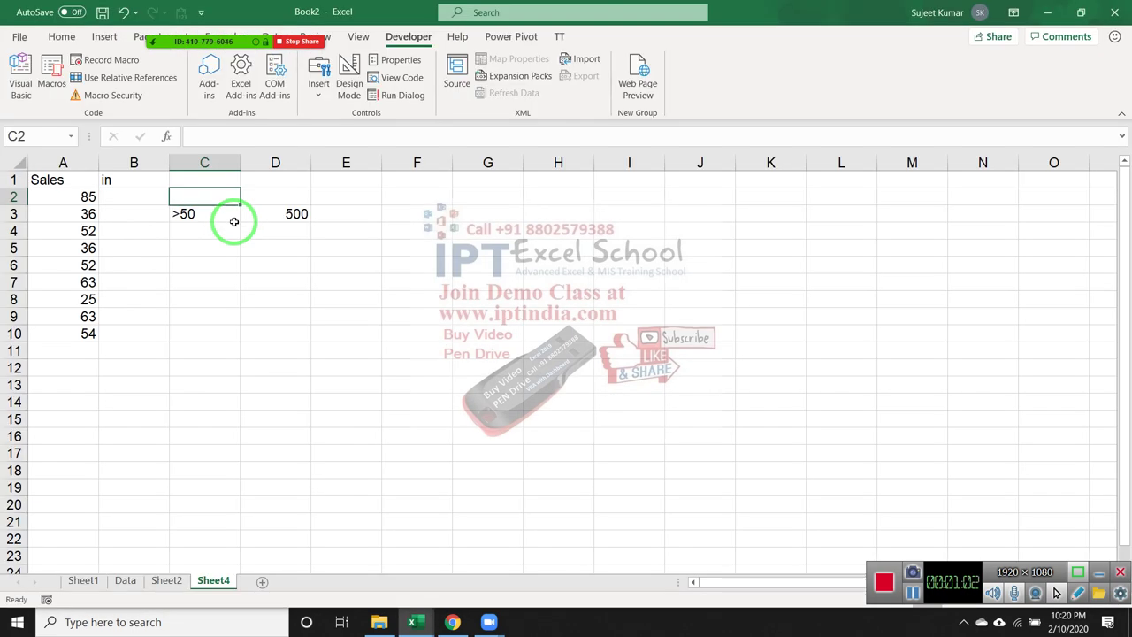
{"action": "key", "text": "alt+F11"}
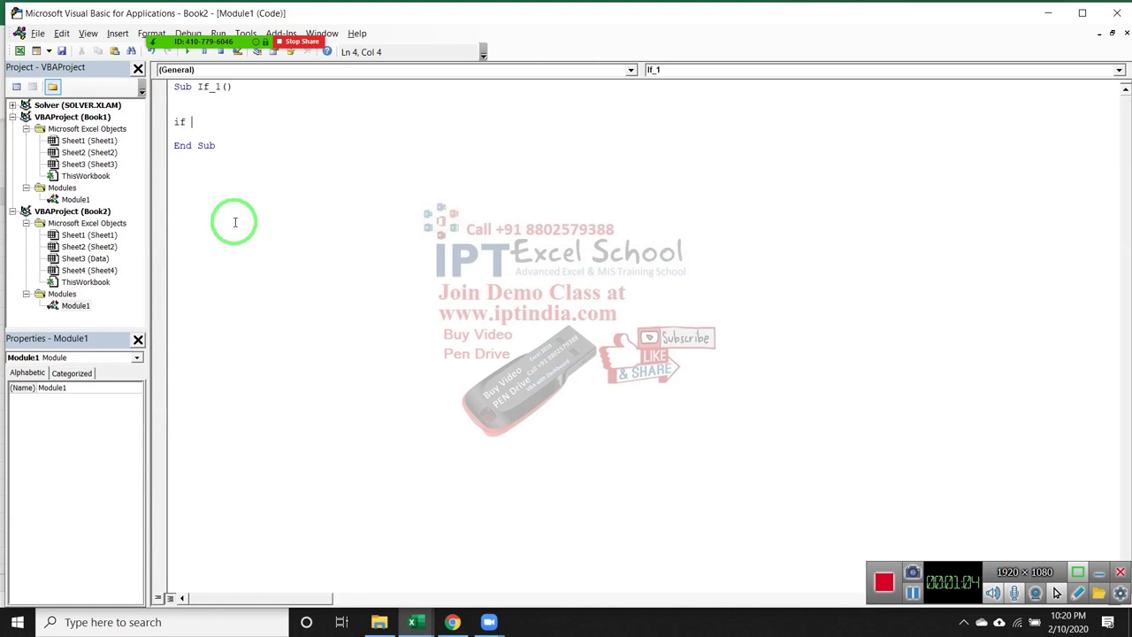
{"action": "type", "text": "range("}
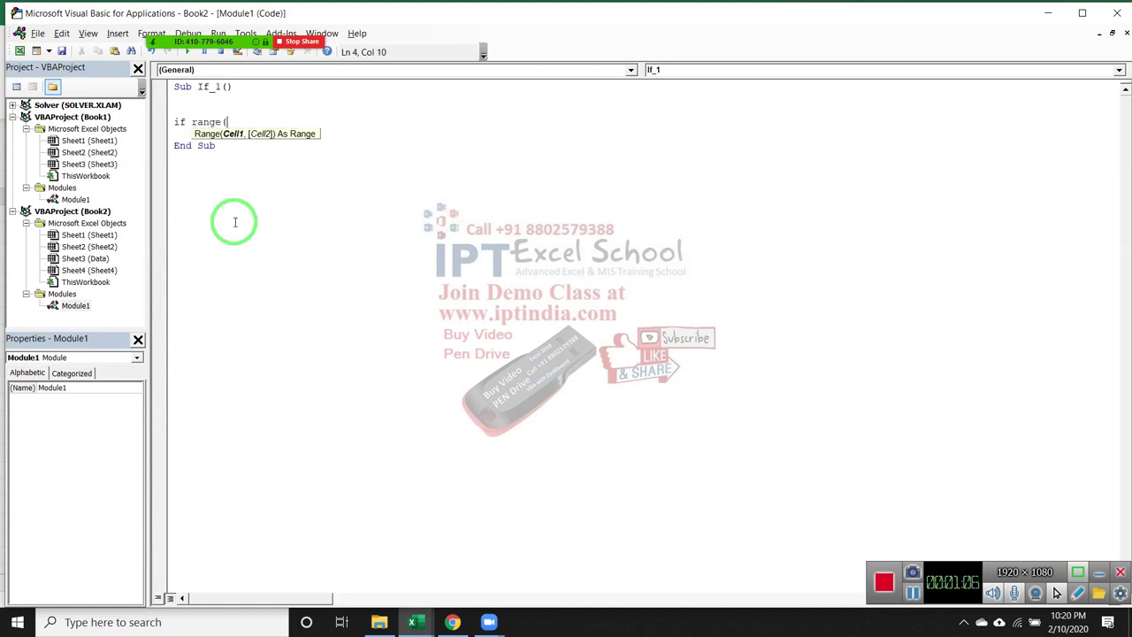
{"action": "type", "text": "\"A"}
{"action": "type", "text": "\""}
{"action": "type", "text": ").Value >="}
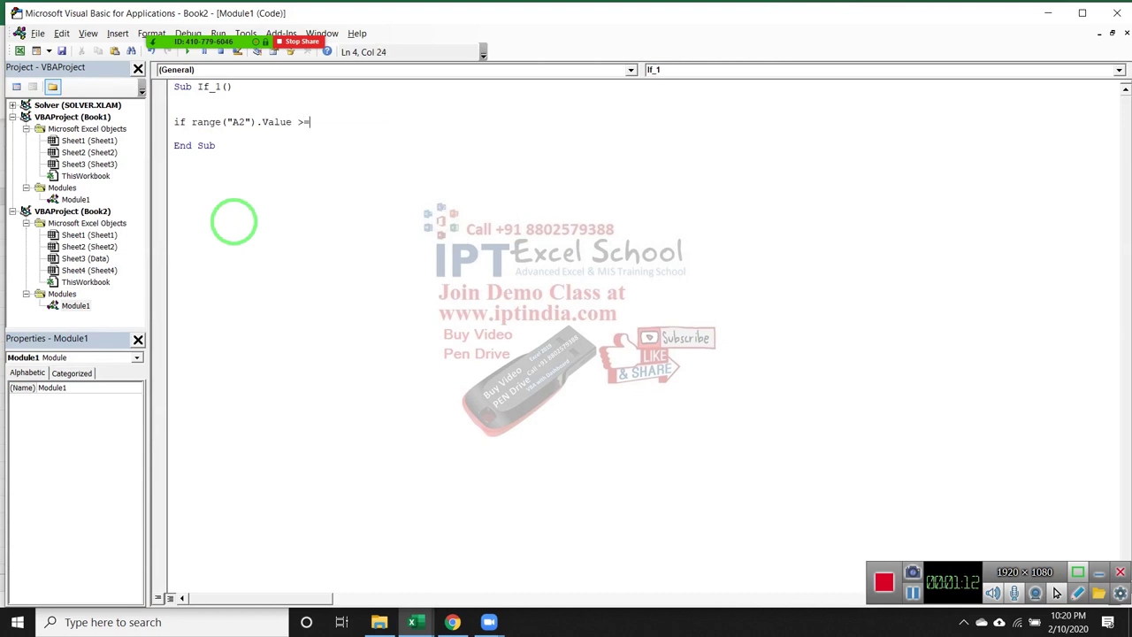
{"action": "type", "text": "50 then ran"}
{"action": "type", "text": "ge("}
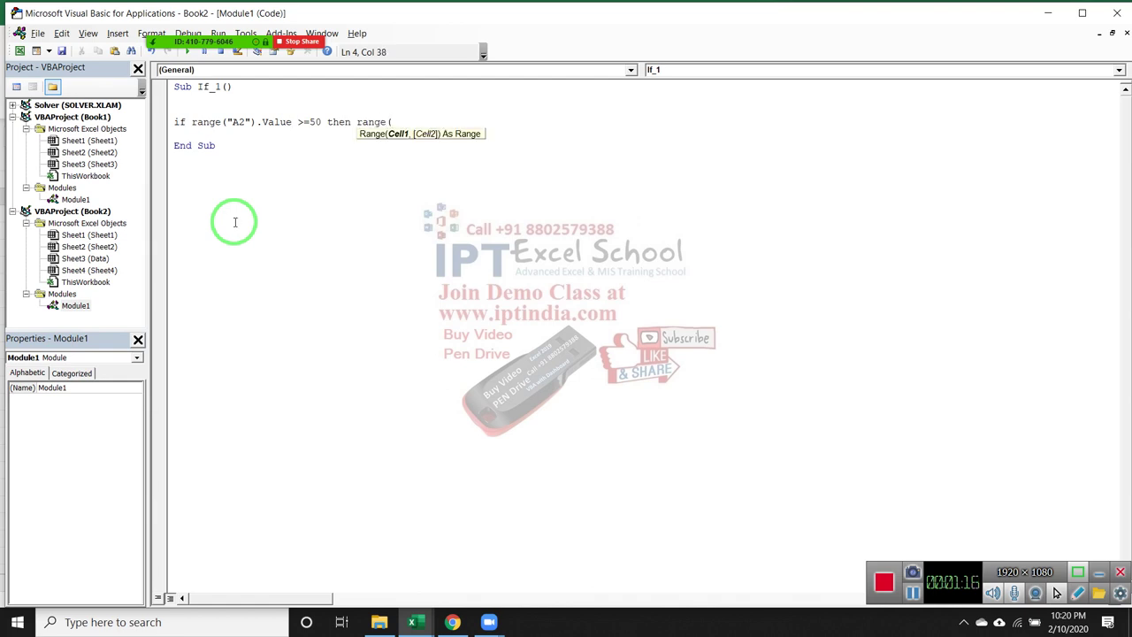
{"action": "type", "text": "\"B2\")"}
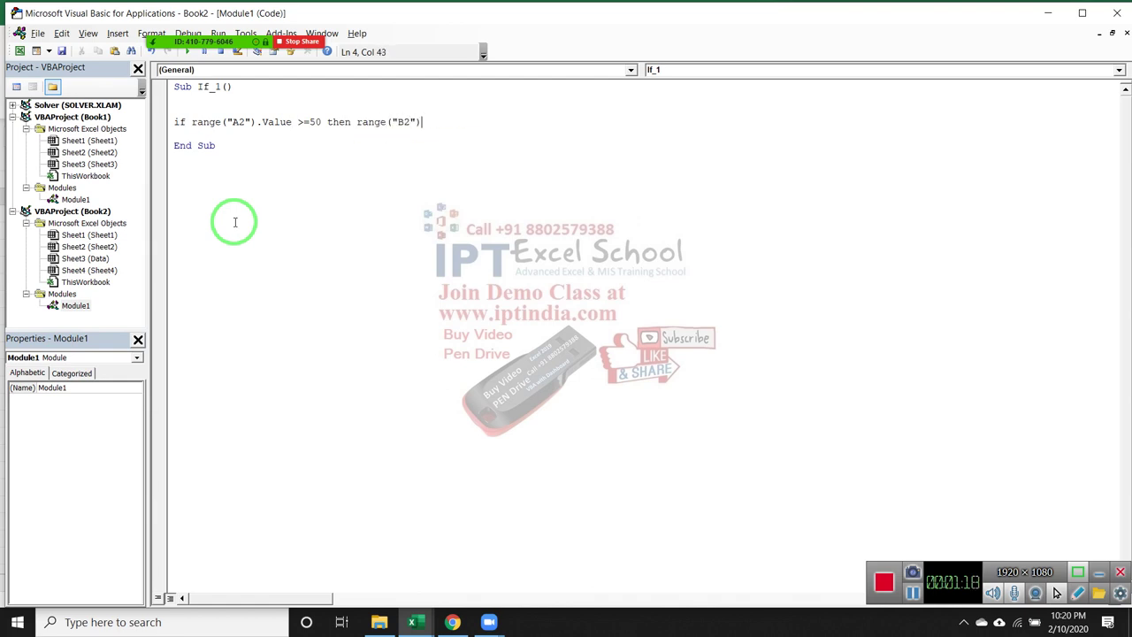
{"action": "type", "text": ".v"}
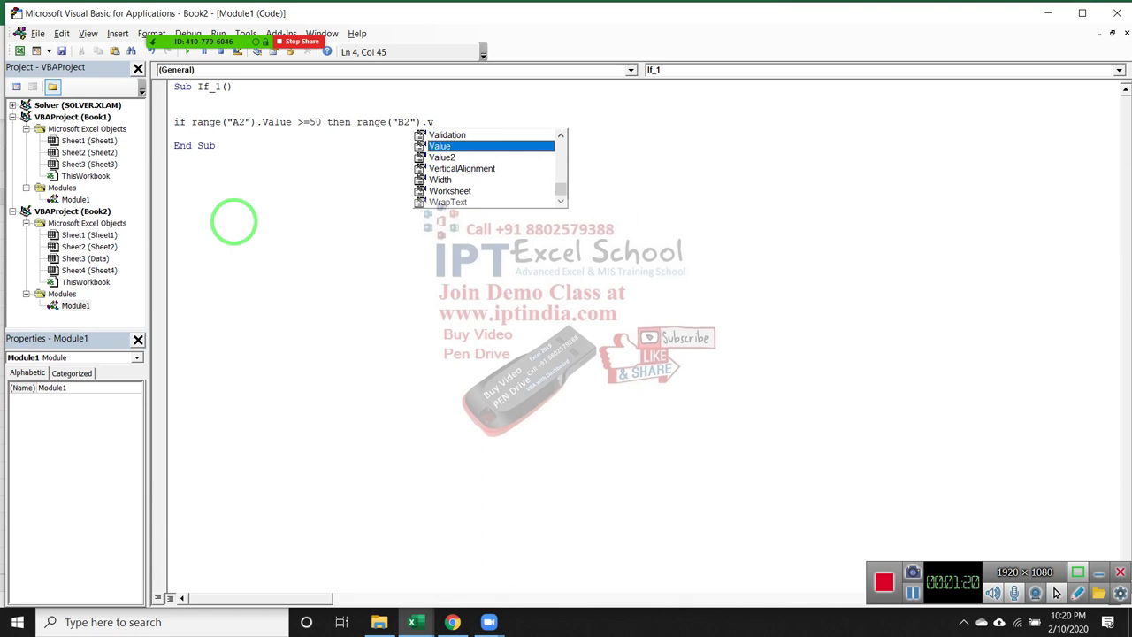
{"action": "key", "text": "Tab"}
{"action": "type", "text": "="}
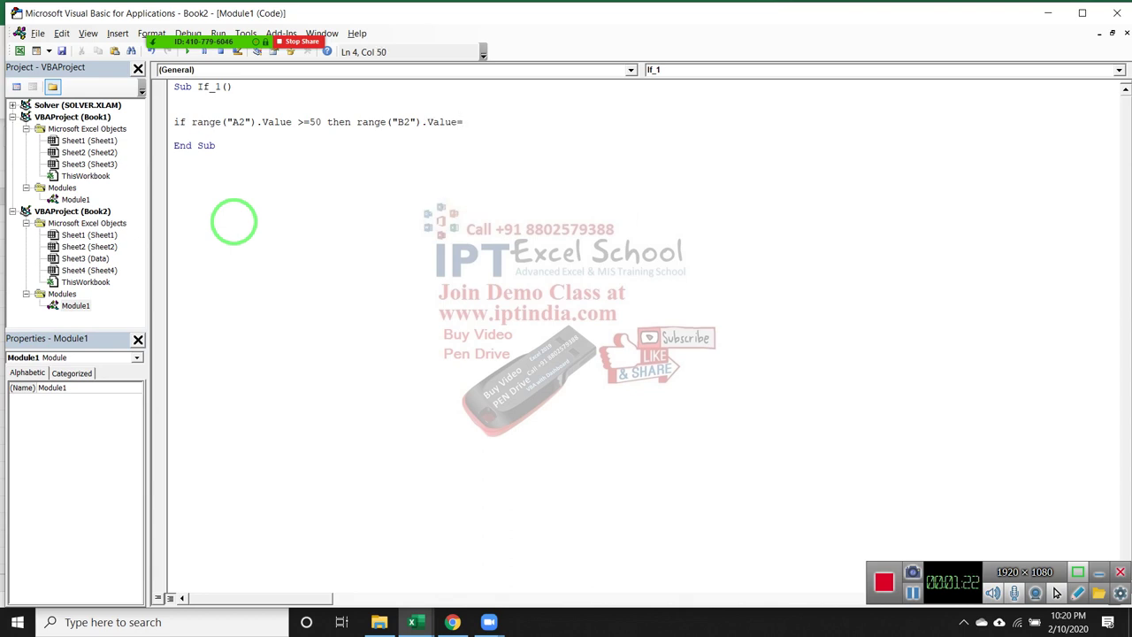
{"action": "type", "text": "5000"}
{"action": "key", "text": "Return"}
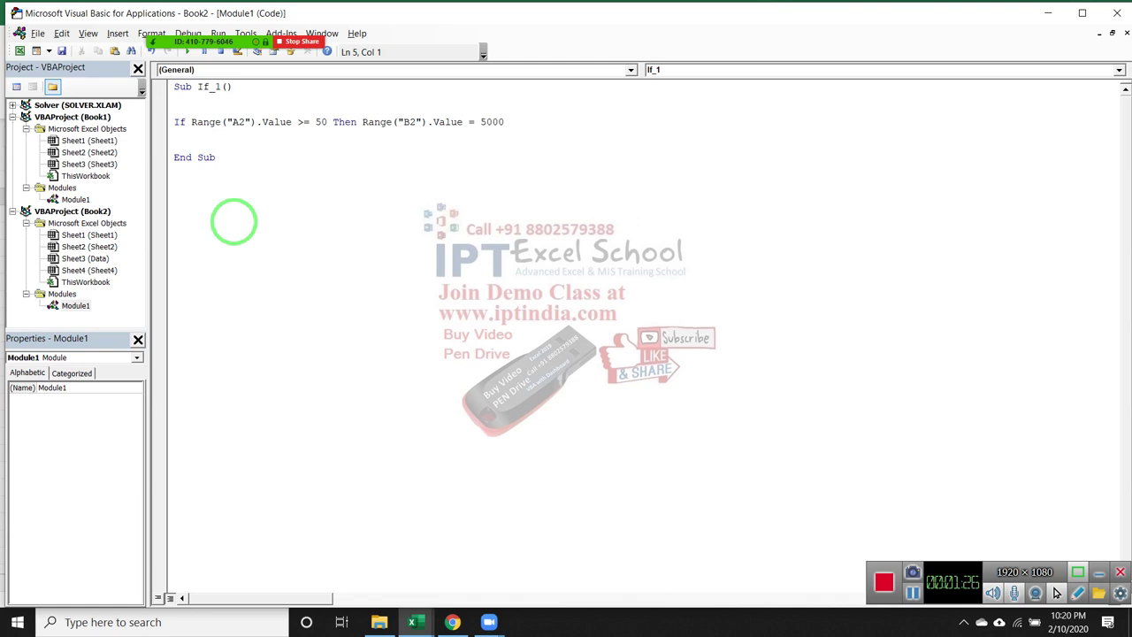
{"action": "key", "text": "alt+F11"}
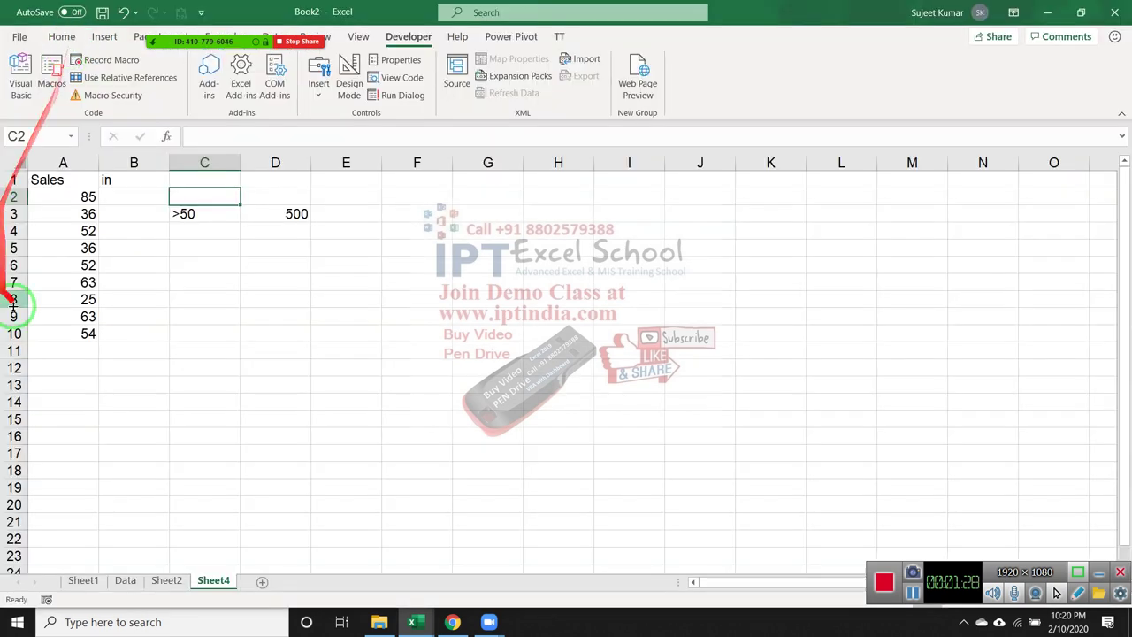
Add a blank line above the If statement and start 'For i = 2 To'
{"action": "left_click_drag", "start_coordinate": [58, 199], "coordinate": [53, 322]}
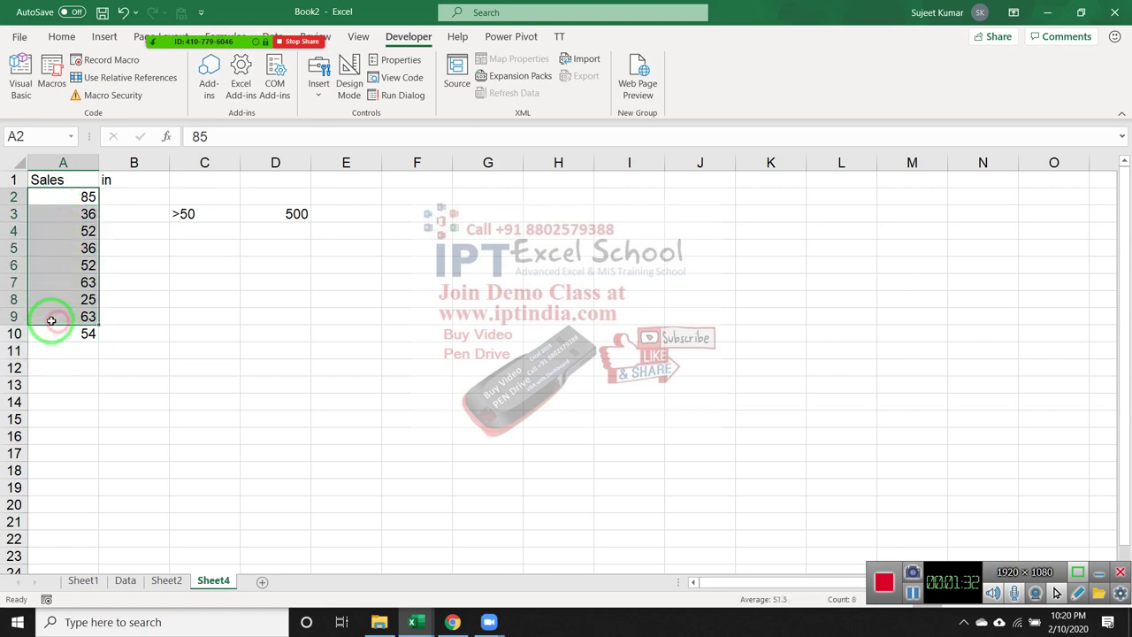
{"action": "key", "text": "alt+F11"}
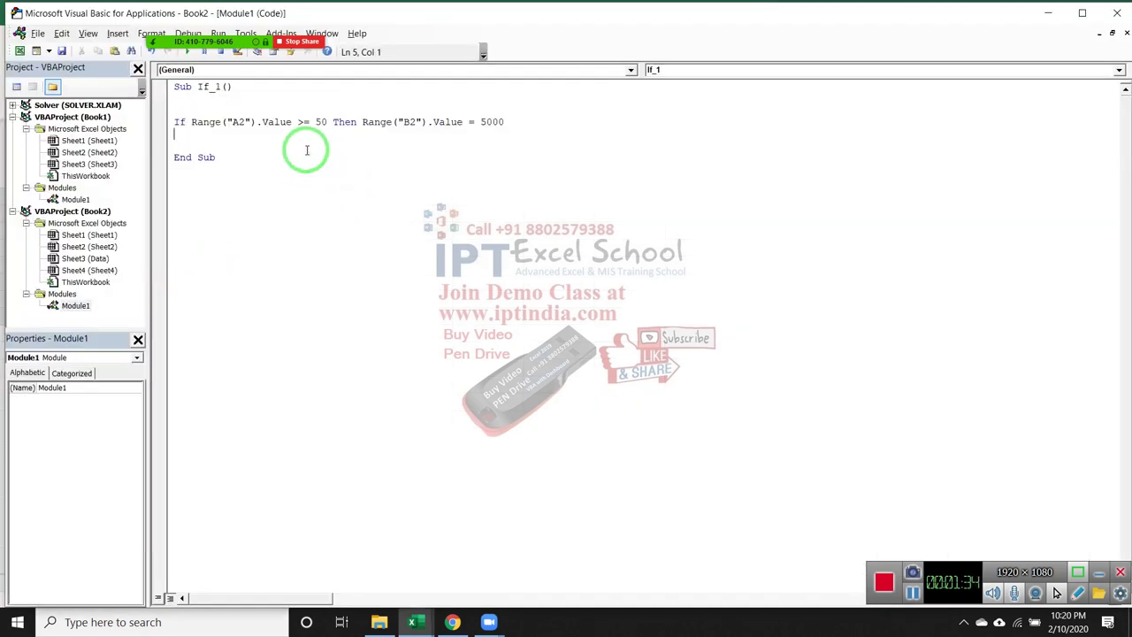
{"action": "key", "text": "shift+Up"}
{"action": "key", "text": "Left"}
{"action": "key", "text": "Return"}
{"action": "key", "text": "Up"}
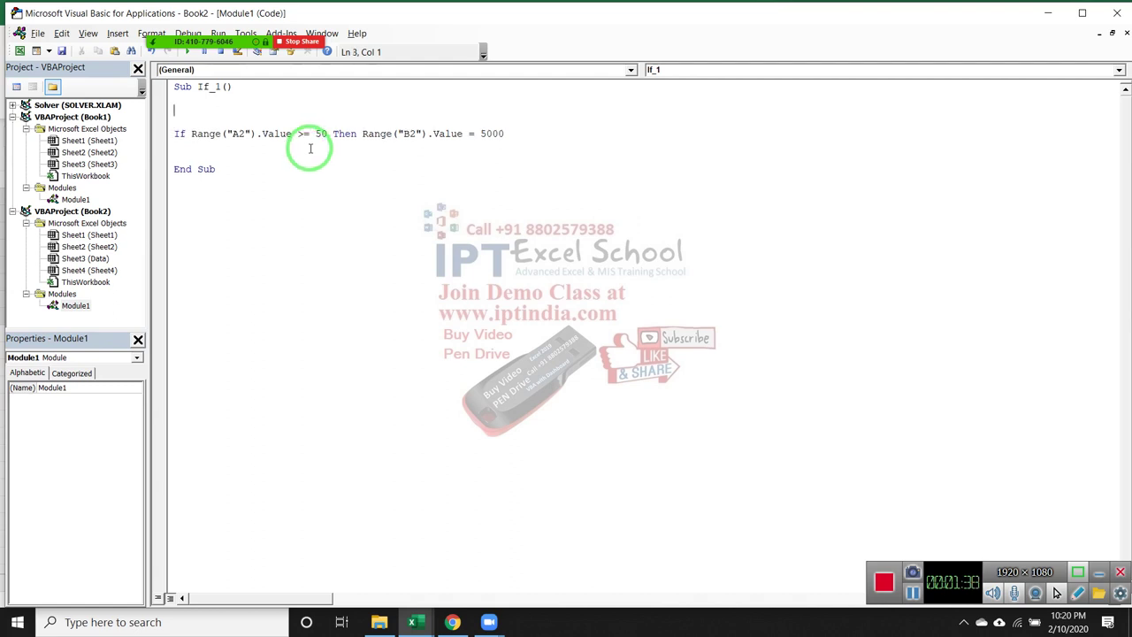
{"action": "type", "text": "for i "}
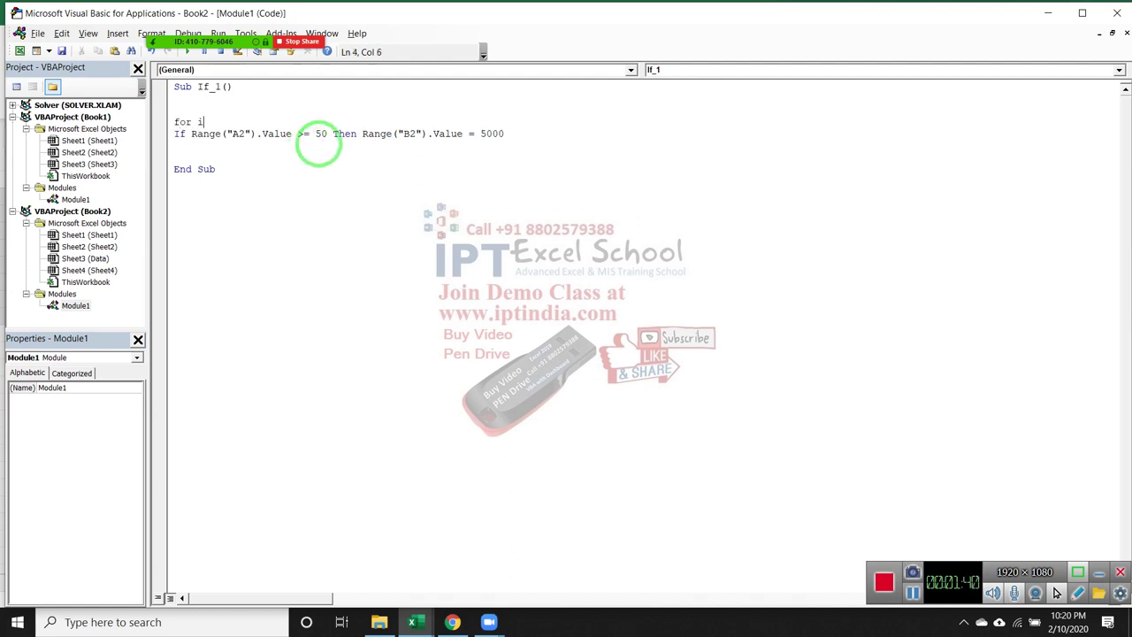
{"action": "type", "text": "= 2 t"}
{"action": "type", "text": "i"}
Set the loop limit to Range("A65000").End(xlUp).Row
{"action": "key", "text": "alt+F11"}
{"action": "left_click", "coordinate": [63, 340]}
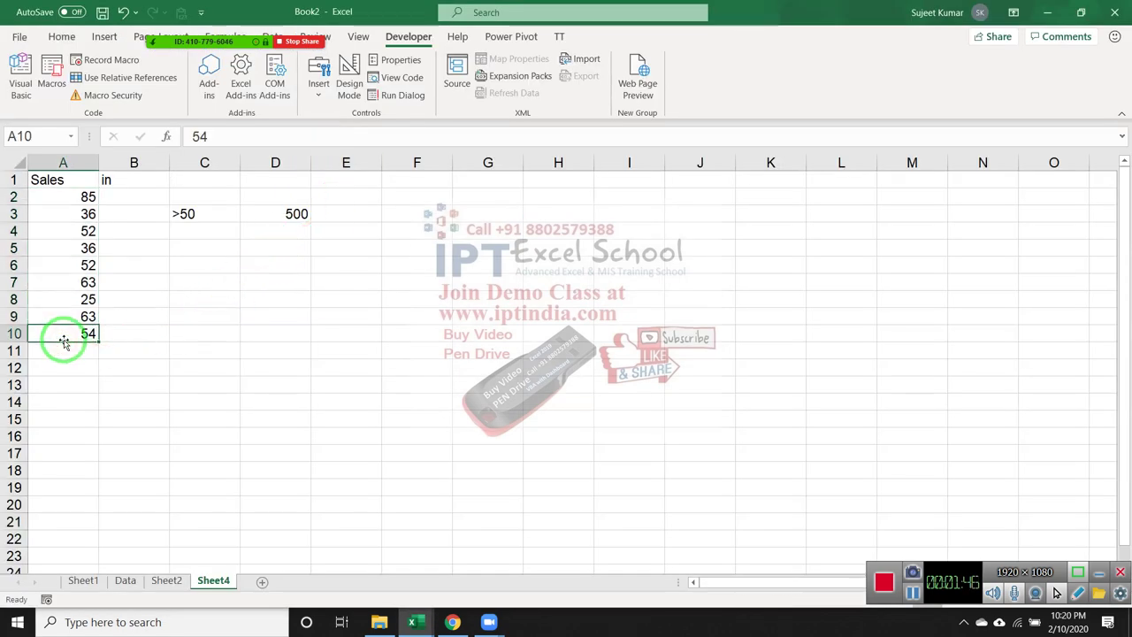
{"action": "key", "text": "alt+F11"}
{"action": "type", "text": "ran"}
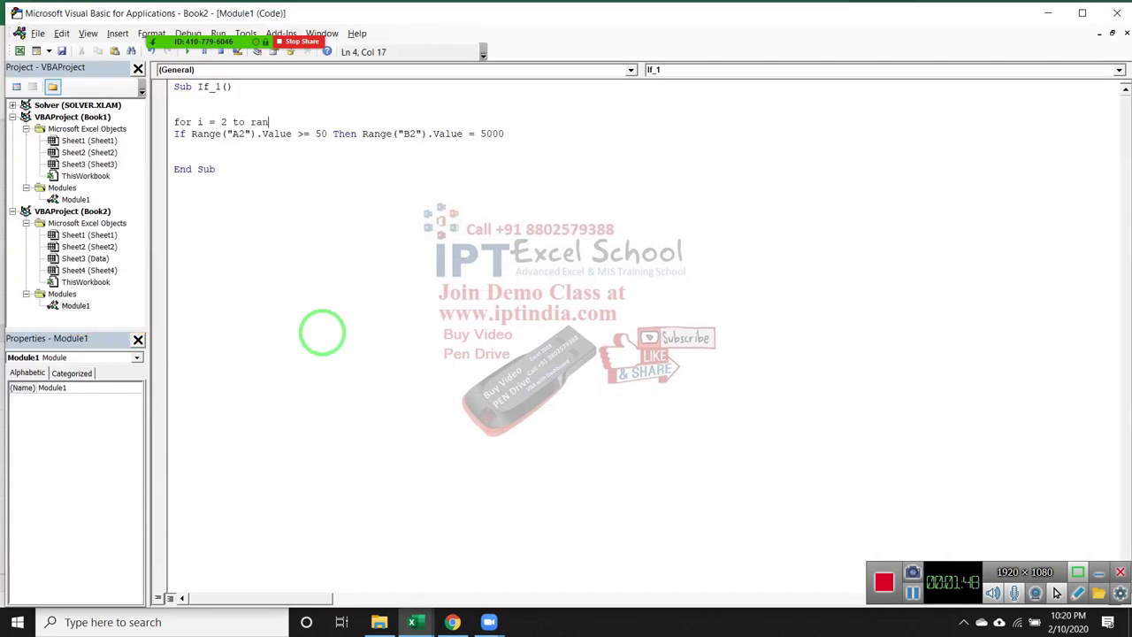
{"action": "type", "text": "ge(\"A6"}
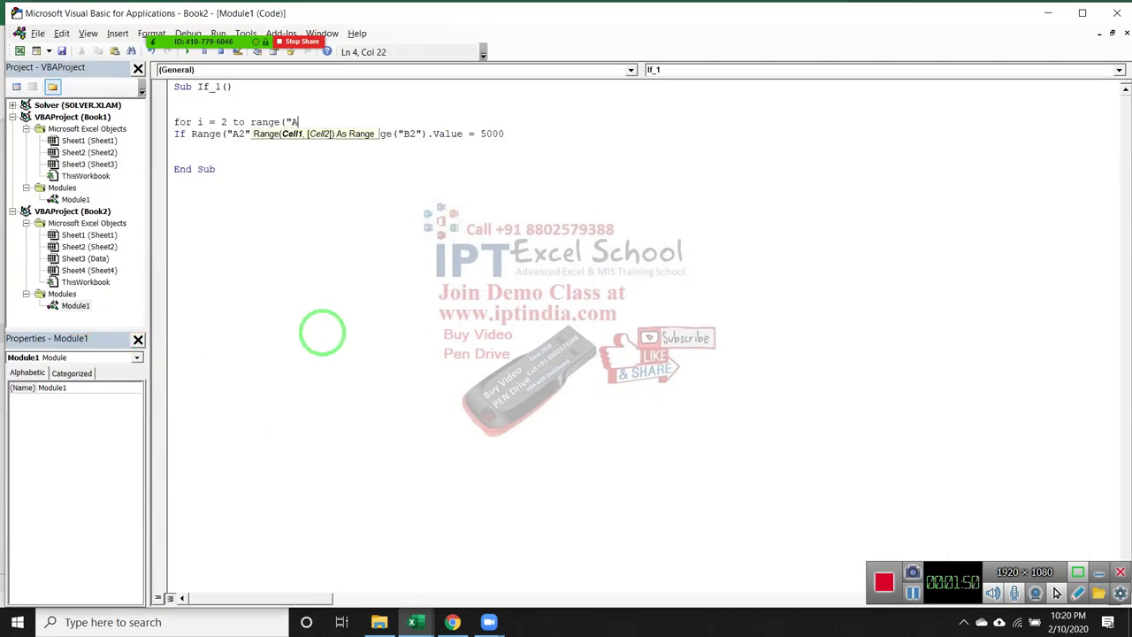
{"action": "type", "text": "5000\""}
{"action": "type", "text": ").End"}
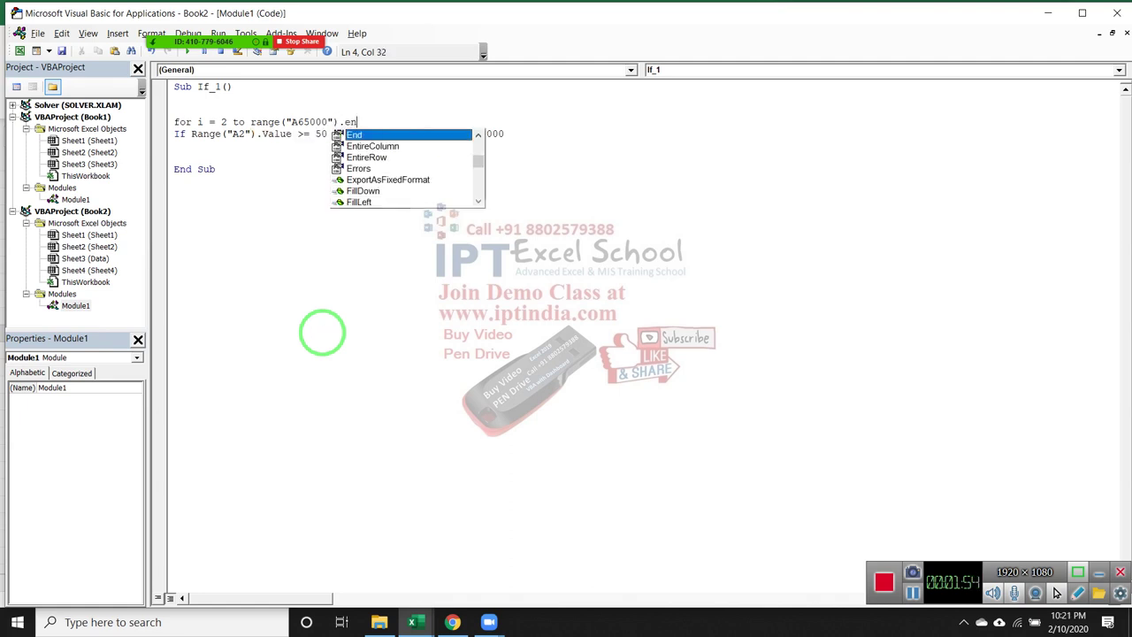
{"action": "key", "text": "Escape"}
{"action": "type", "text": "("}
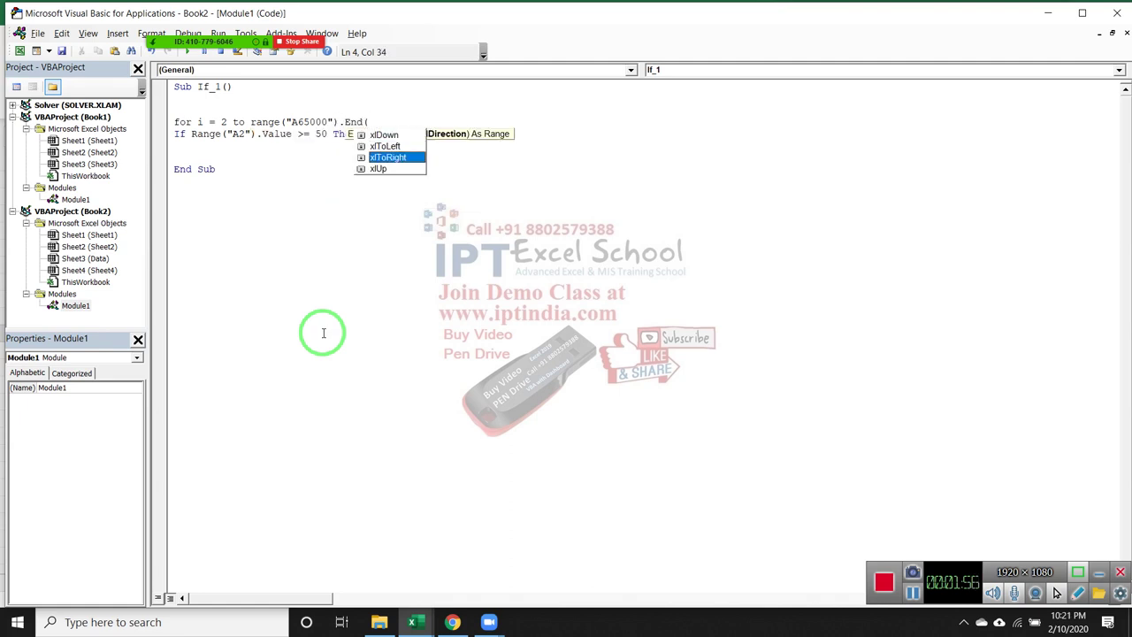
{"action": "type", "text": "xlUp)"}
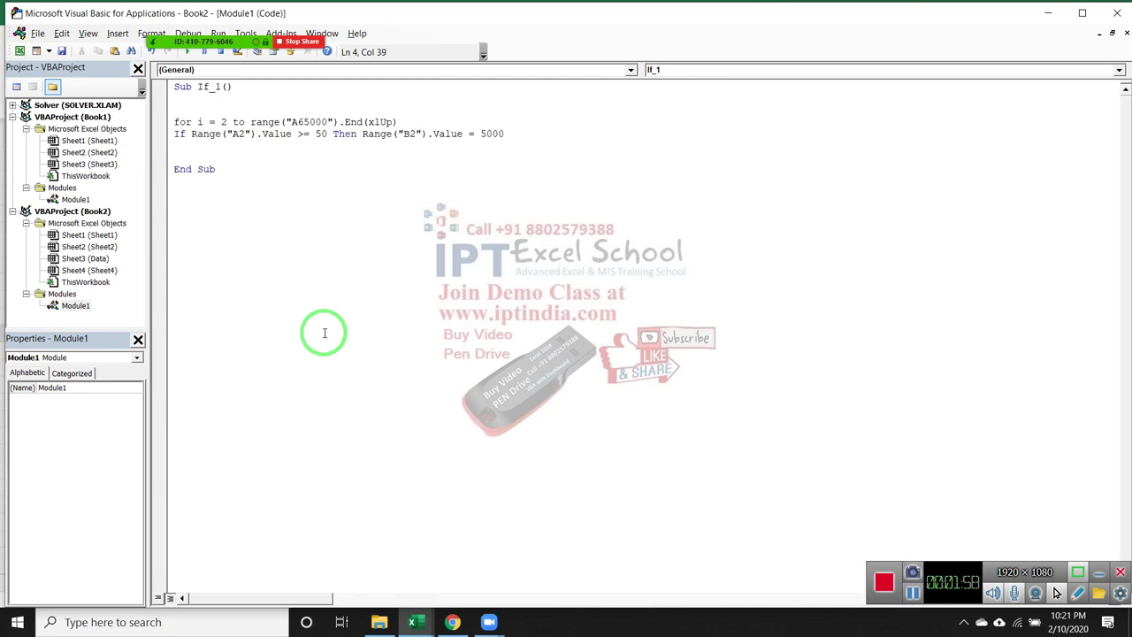
{"action": "type", "text": ".Ro"}
{"action": "key", "text": "Tab"}
Replace the fixed A2 and B2 references with "A" & i and "B" & i
{"action": "key", "text": "alt+F11"}
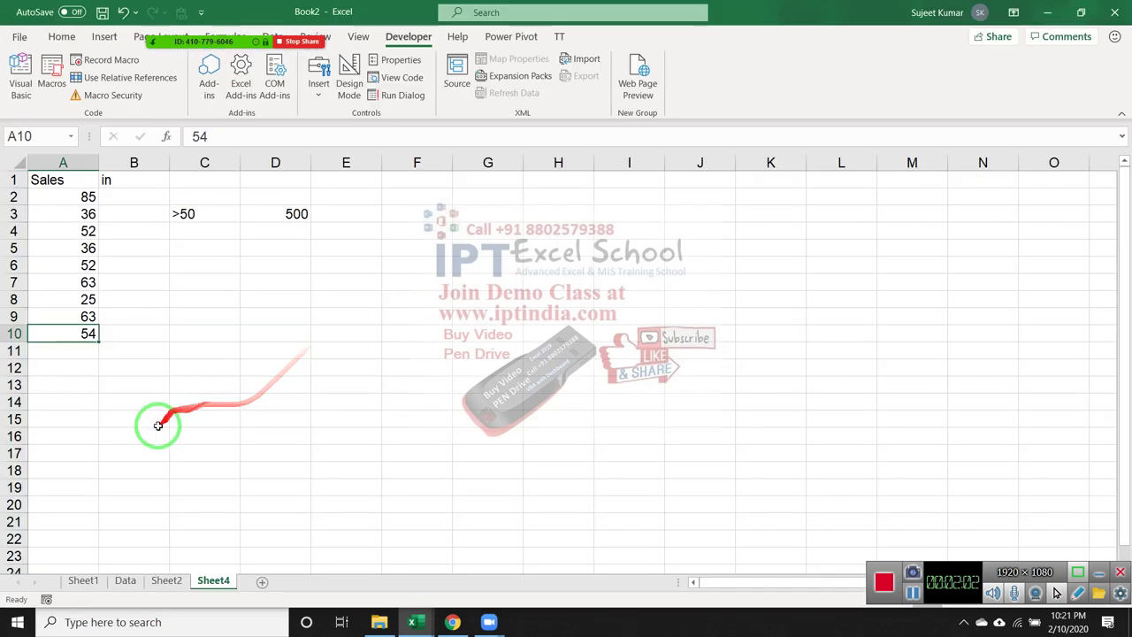
{"action": "left_click", "coordinate": [48, 197]}
{"action": "left_click", "coordinate": [49, 181]}
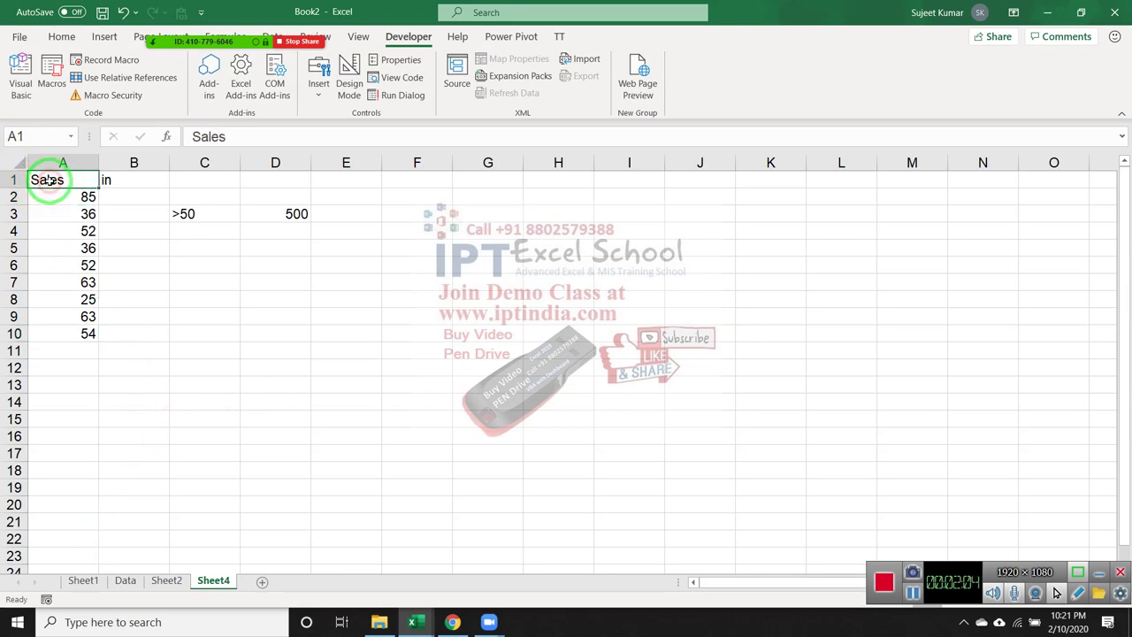
{"action": "key", "text": "alt+F11"}
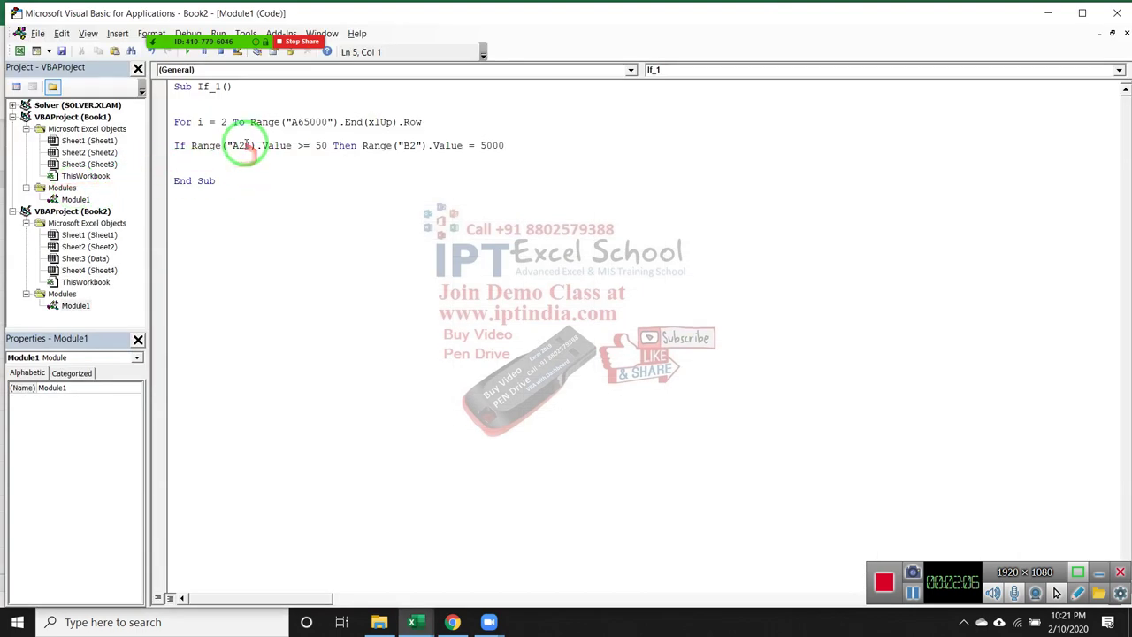
{"action": "key", "text": "BackSpace"}
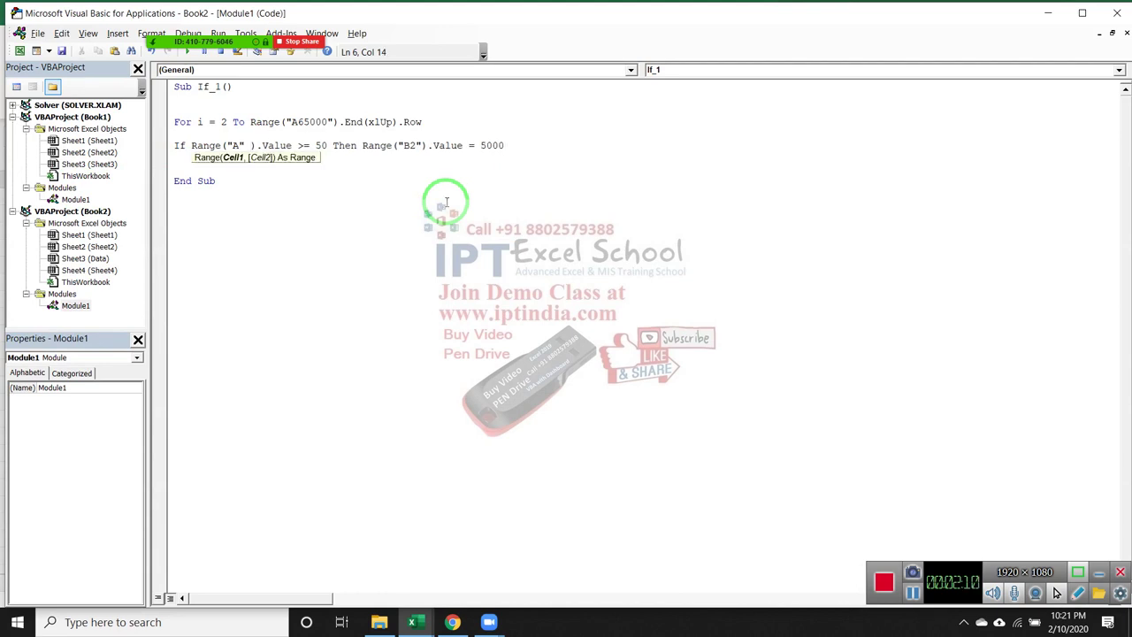
{"action": "type", "text": "& "}
{"action": "type", "text": "i"}
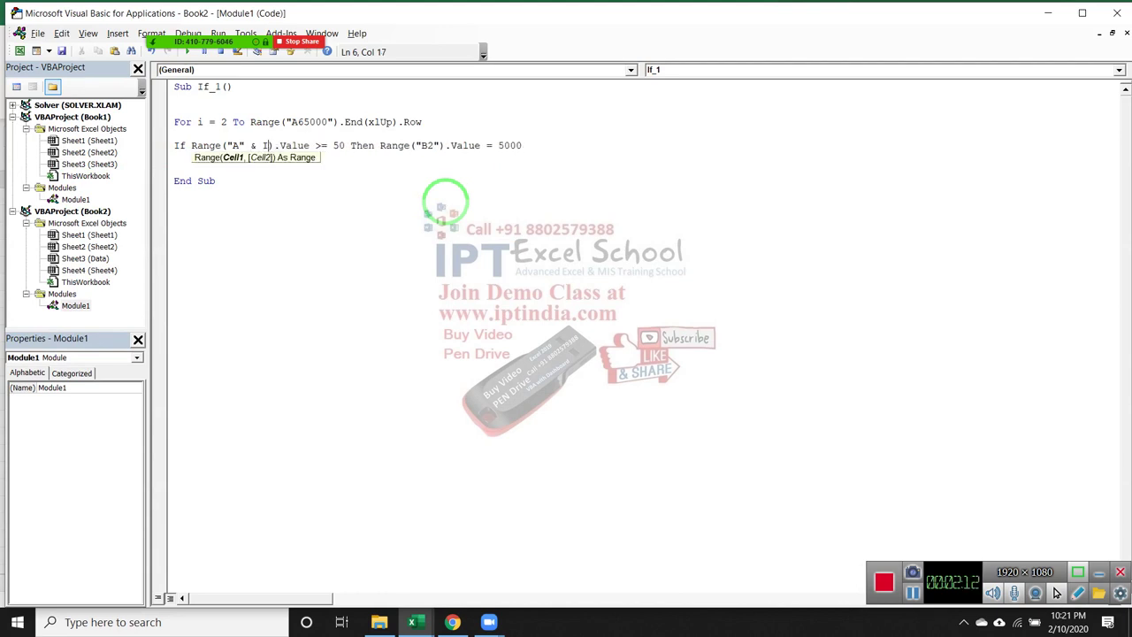
{"action": "left_click", "coordinate": [444, 199]}
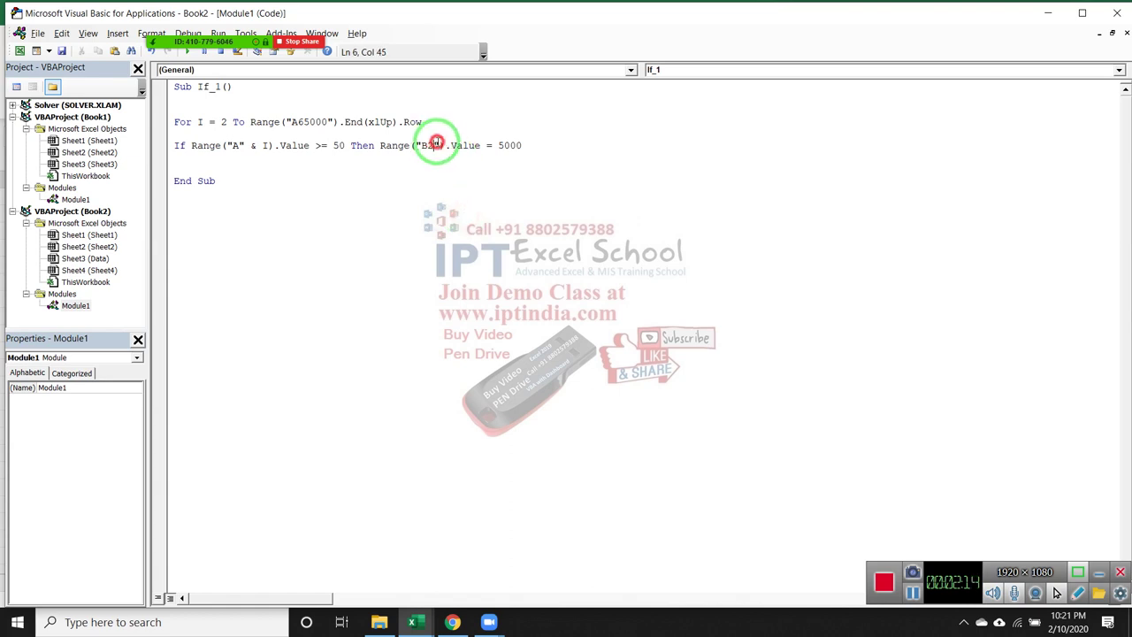
{"action": "double_click", "coordinate": [437, 145]}
{"action": "key", "text": "Left"}
{"action": "key", "text": "Delete"}
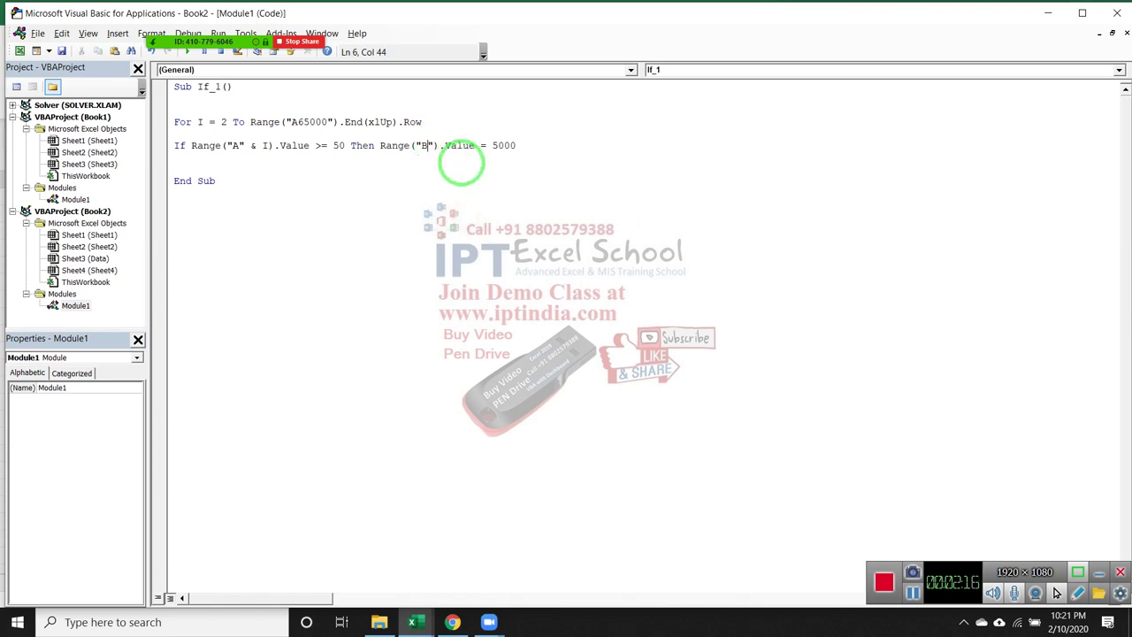
{"action": "key", "text": "Right"}
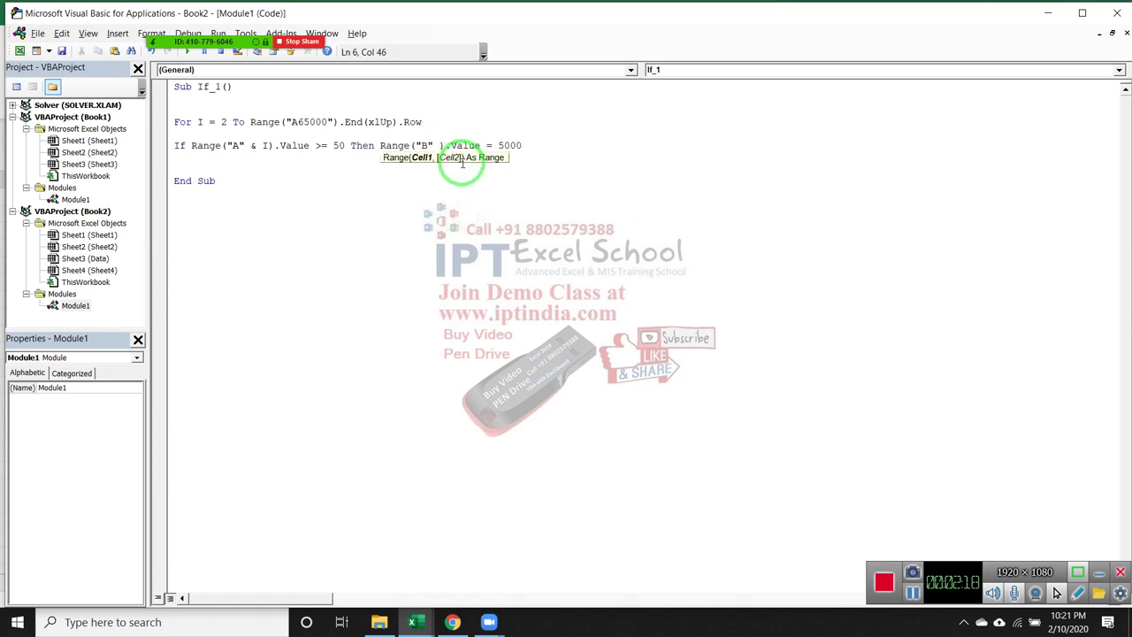
{"action": "type", "text": "& i"}
Close the loop with 'Next i' below the If line
{"action": "left_click", "coordinate": [212, 159]}
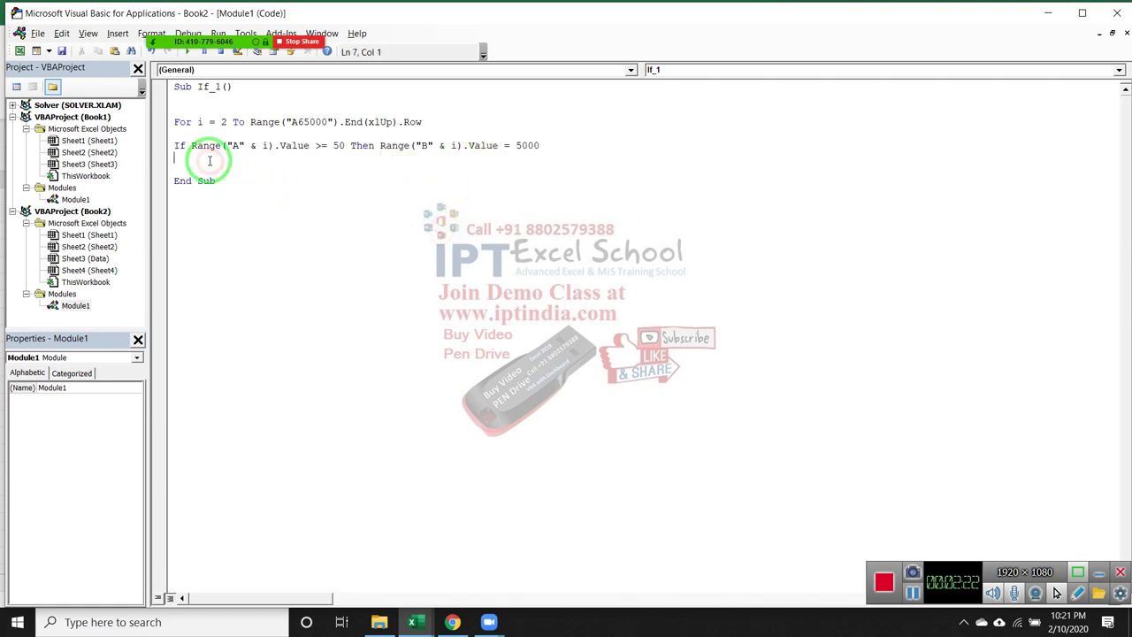
{"action": "key", "text": "Return"}
{"action": "type", "text": "next"}
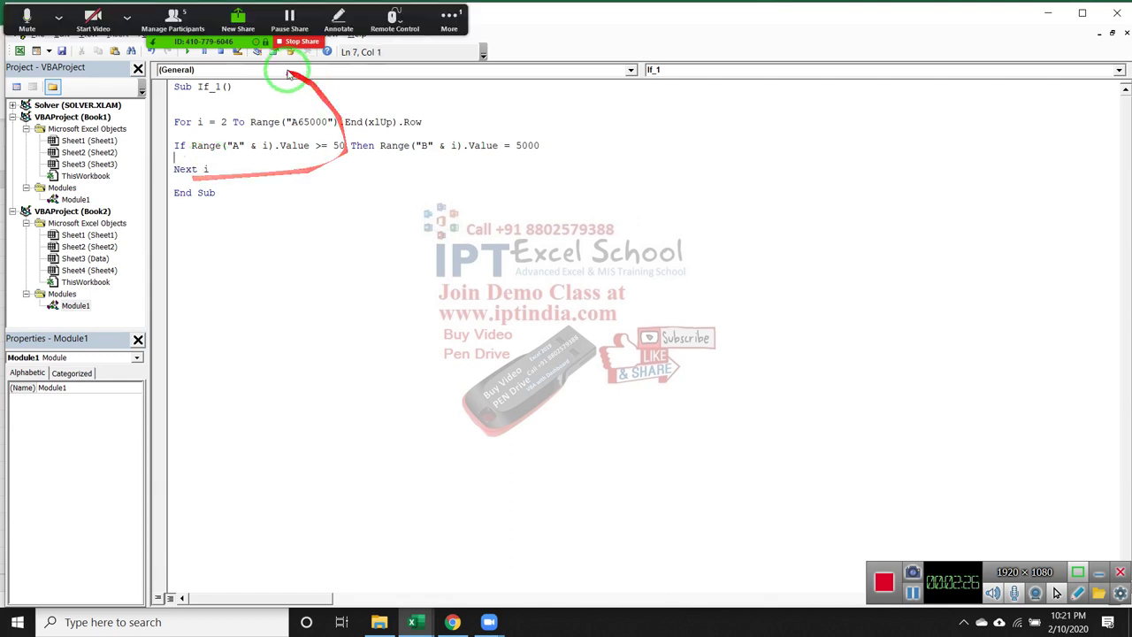
{"action": "left_click", "coordinate": [186, 31]}
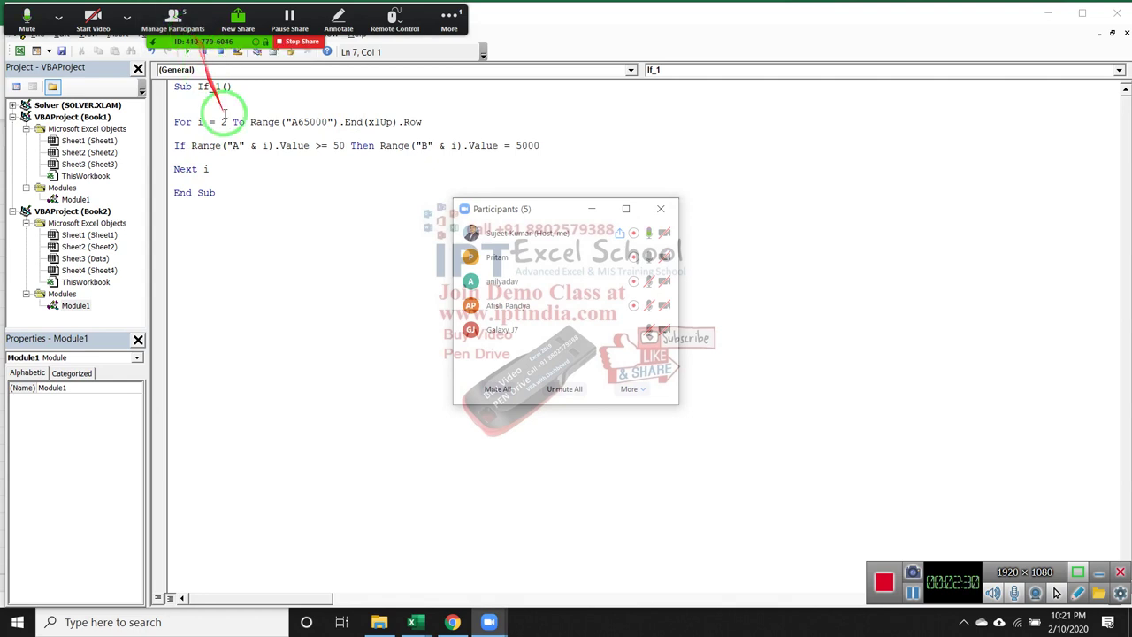
{"action": "left_click", "coordinate": [242, 166]}
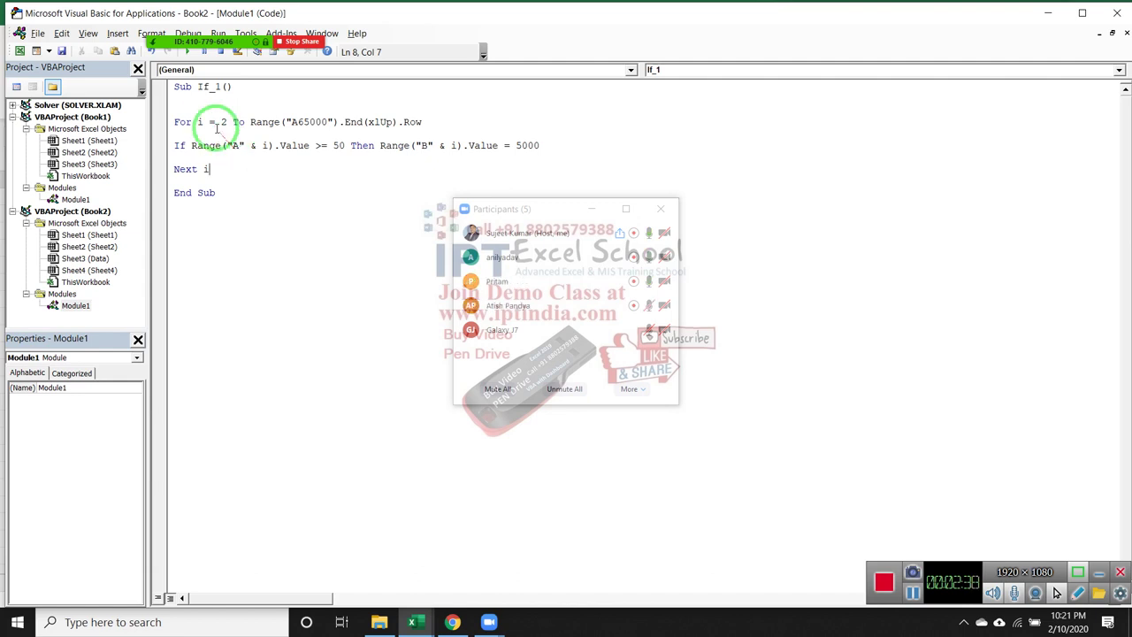
Highlight the For loop, its counter i, and the "A" & i and "B" & i references
{"action": "left_click_drag", "start_coordinate": [215, 122], "coordinate": [504, 100]}
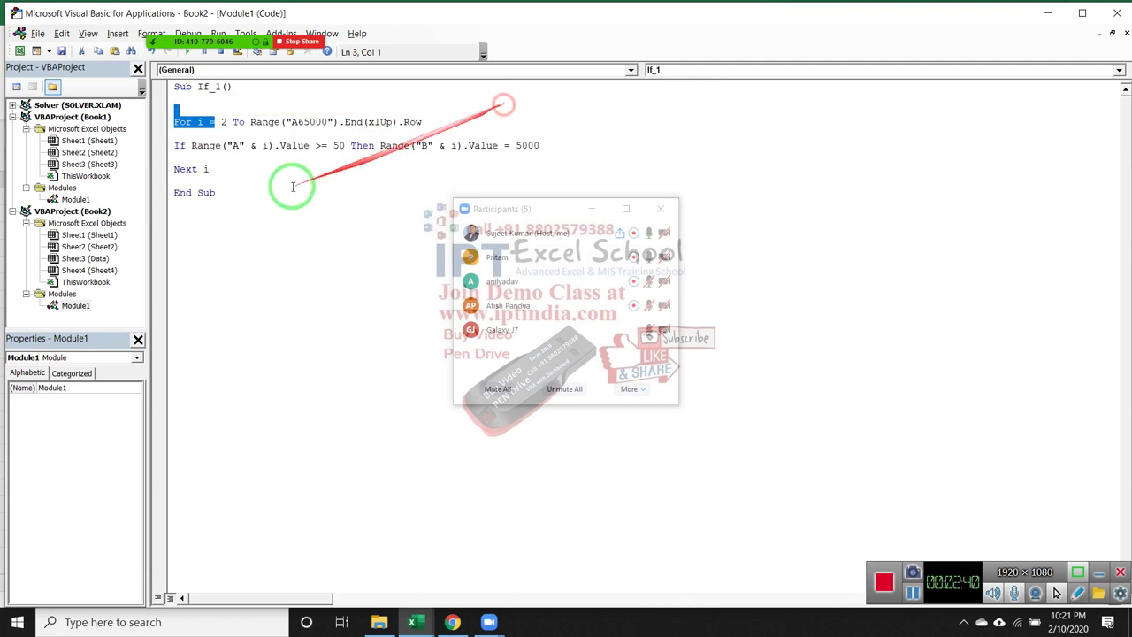
{"action": "left_click", "coordinate": [266, 145]}
{"action": "double_click", "coordinate": [266, 146]}
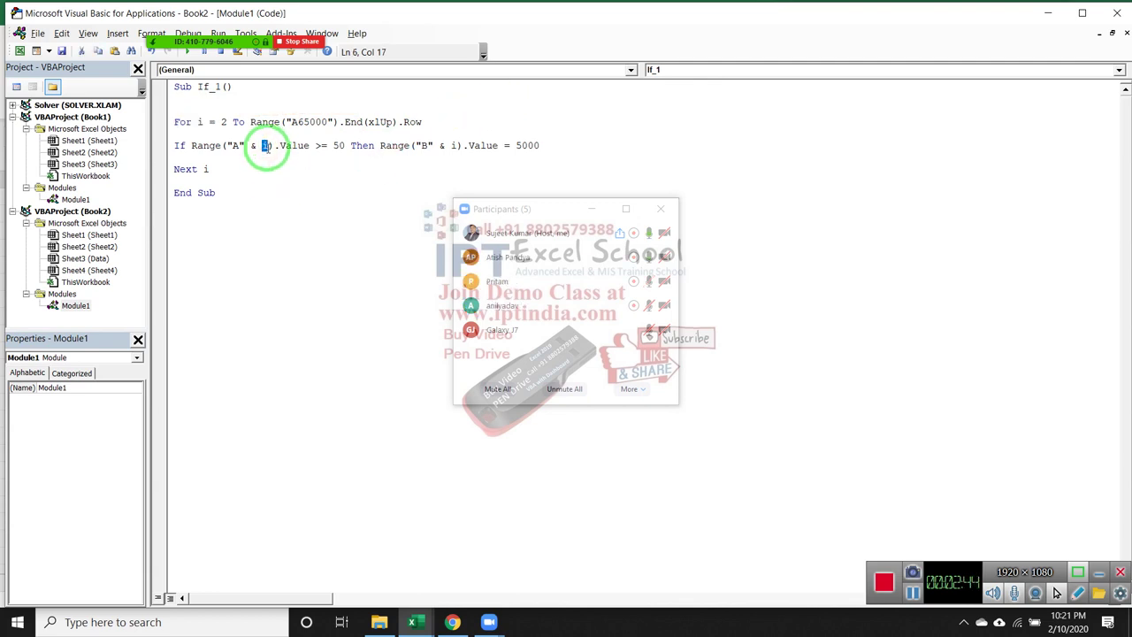
{"action": "double_click", "coordinate": [199, 122]}
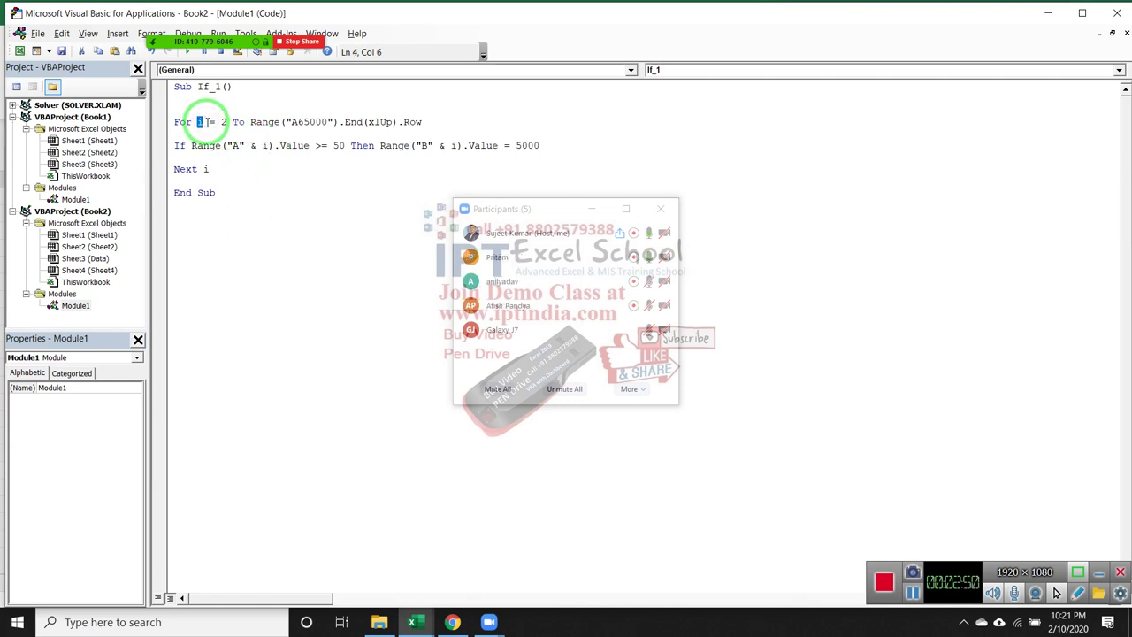
{"action": "left_click_drag", "start_coordinate": [231, 145], "coordinate": [270, 145]}
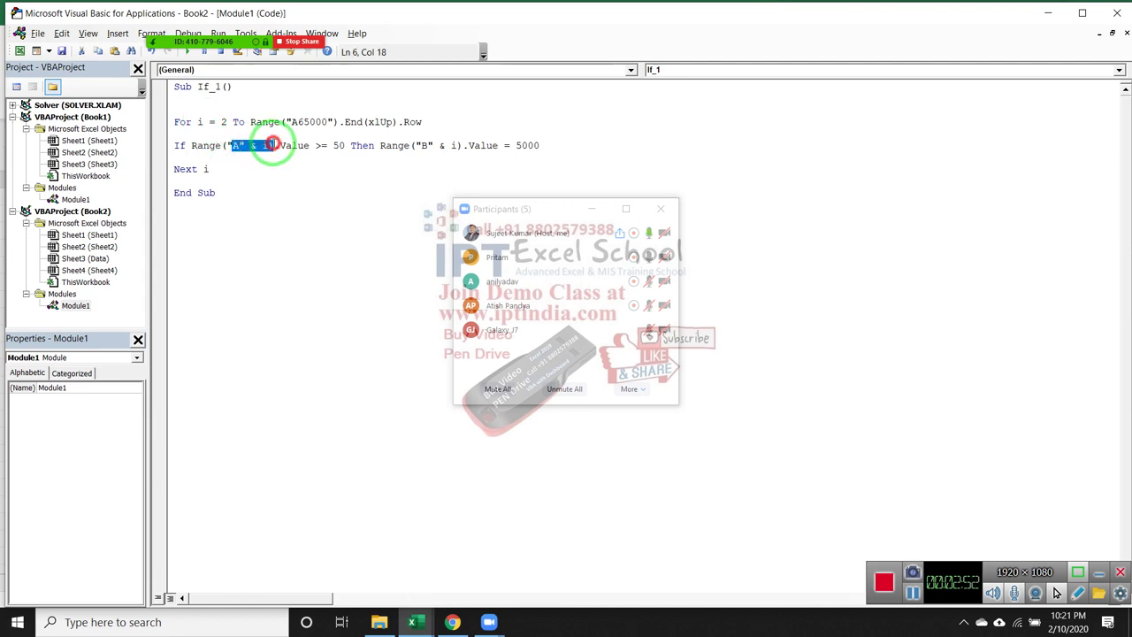
{"action": "left_click_drag", "start_coordinate": [421, 145], "coordinate": [458, 145]}
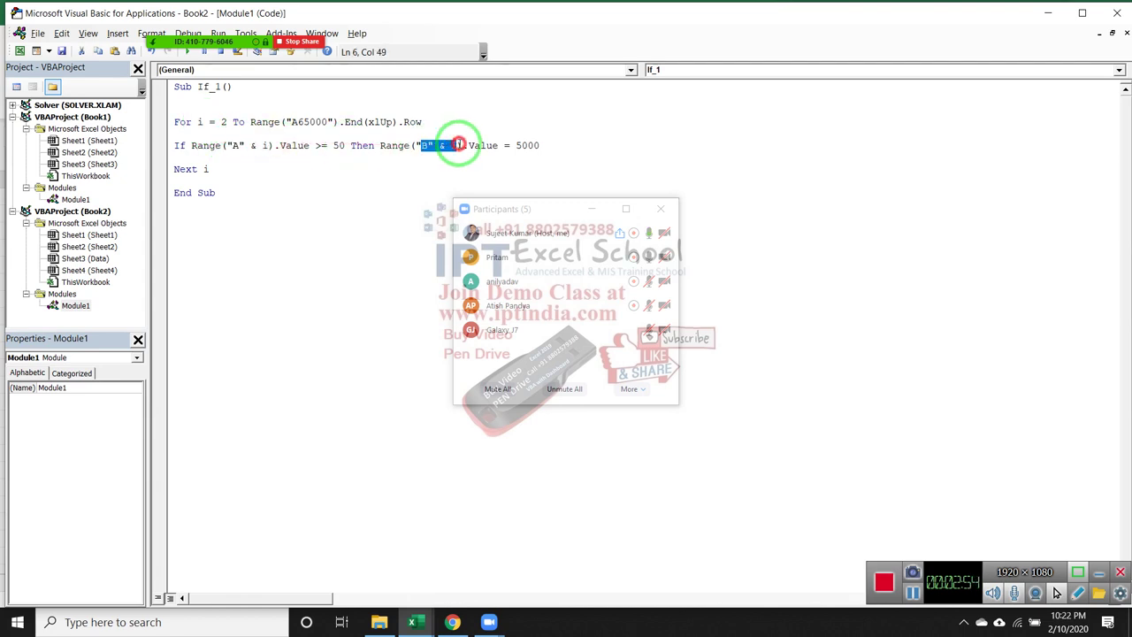
Change the assigned value on the If line from 5000 to 500
{"action": "left_click", "coordinate": [576, 145]}
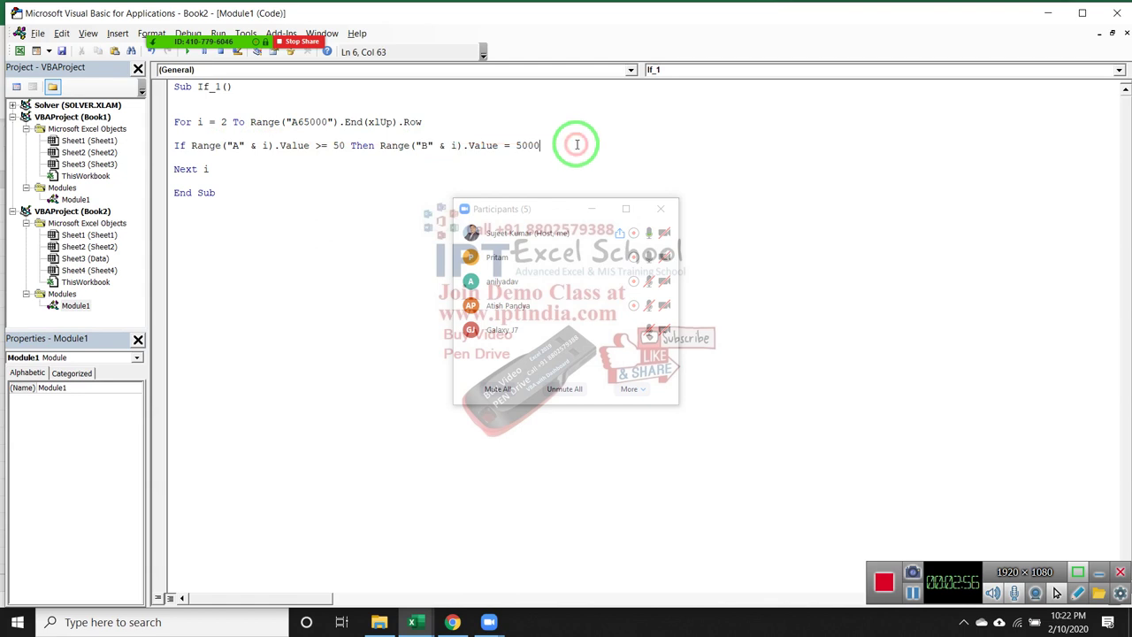
{"action": "key", "text": "BackSpace"}
{"action": "left_click", "coordinate": [221, 169]}
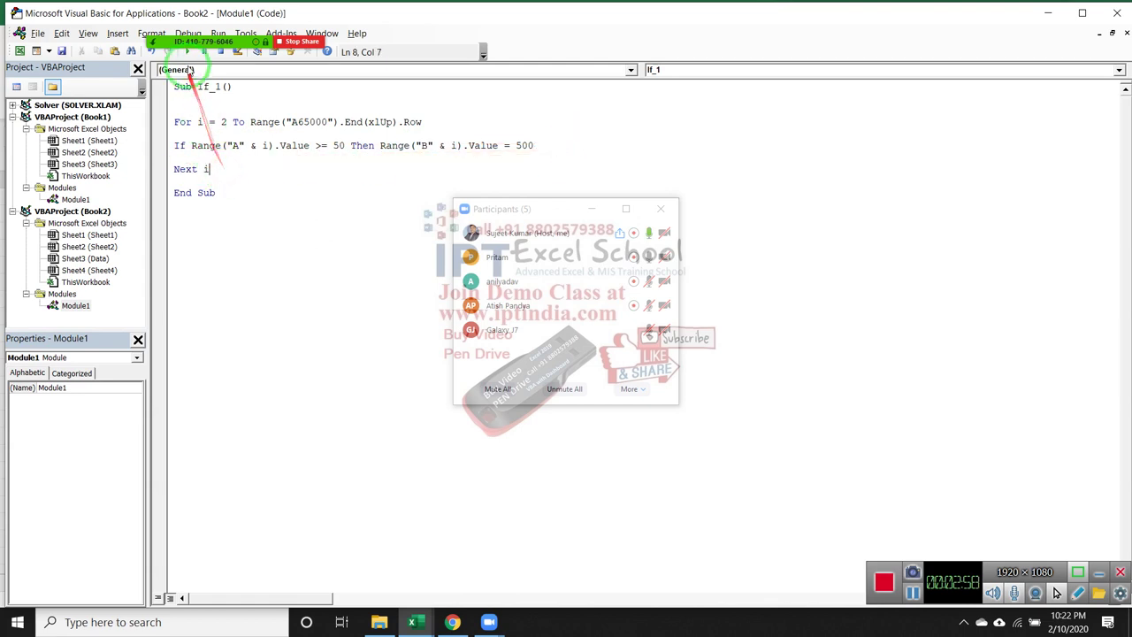
{"action": "left_click", "coordinate": [230, 176]}
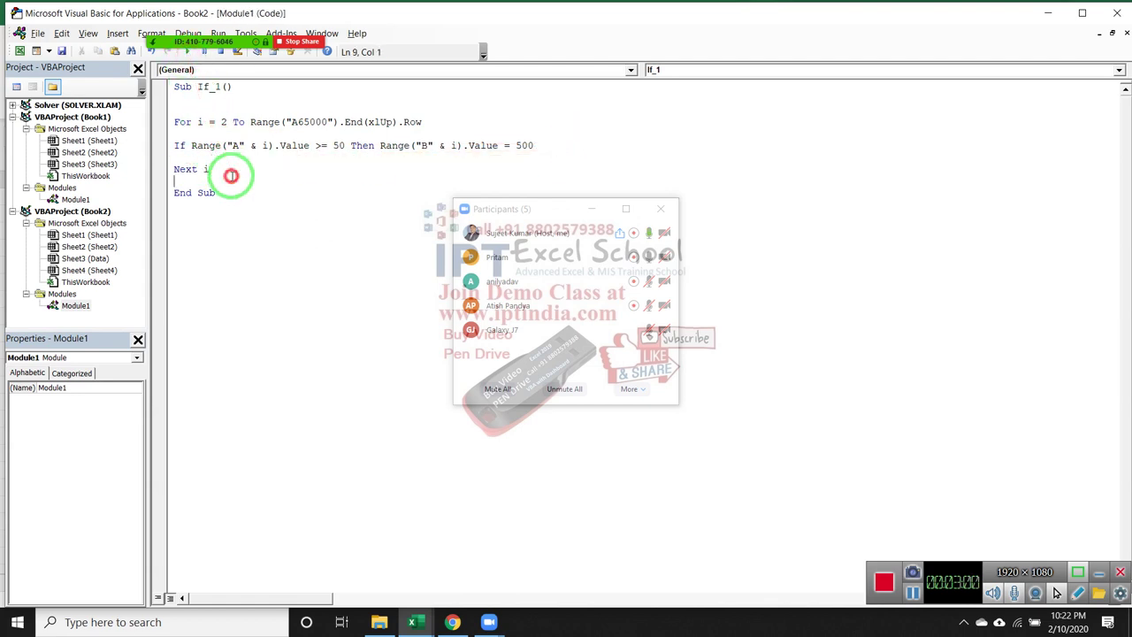
Switch to Excel and select the 500 results in column B
{"action": "key", "text": "alt+Tab"}
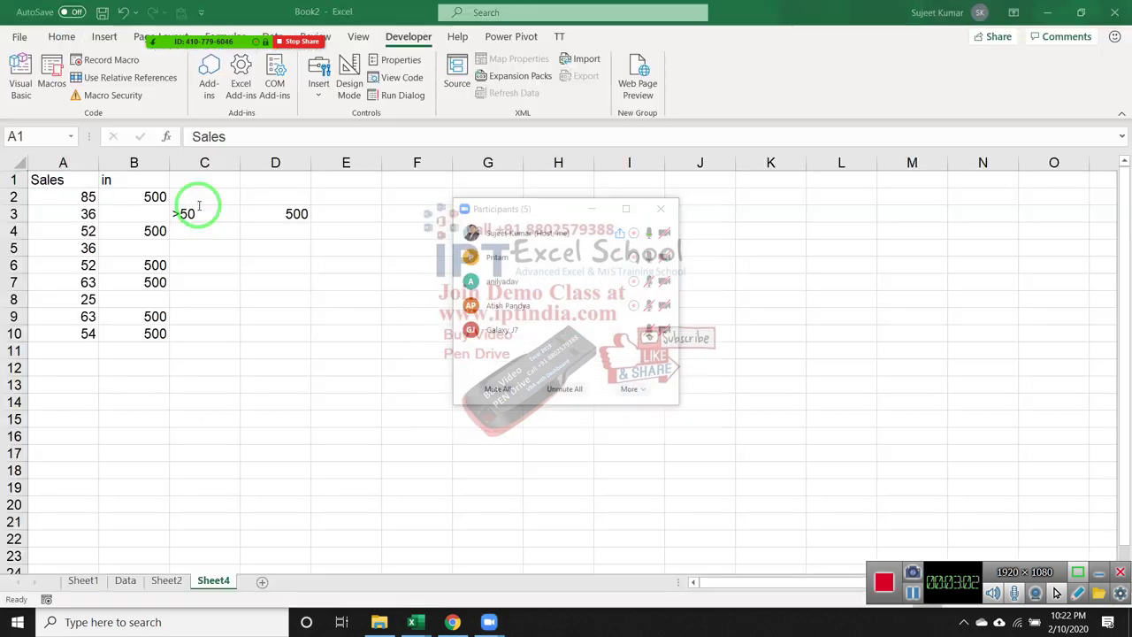
{"action": "left_click_drag", "start_coordinate": [151, 333], "coordinate": [144, 198]}
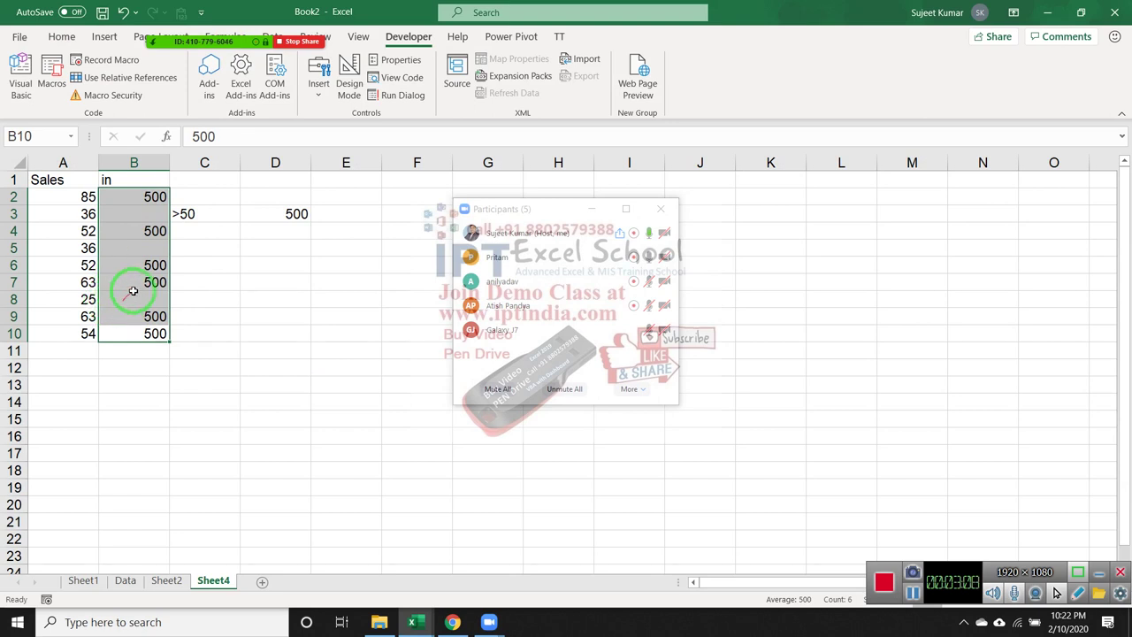
{"action": "left_click", "coordinate": [206, 266]}
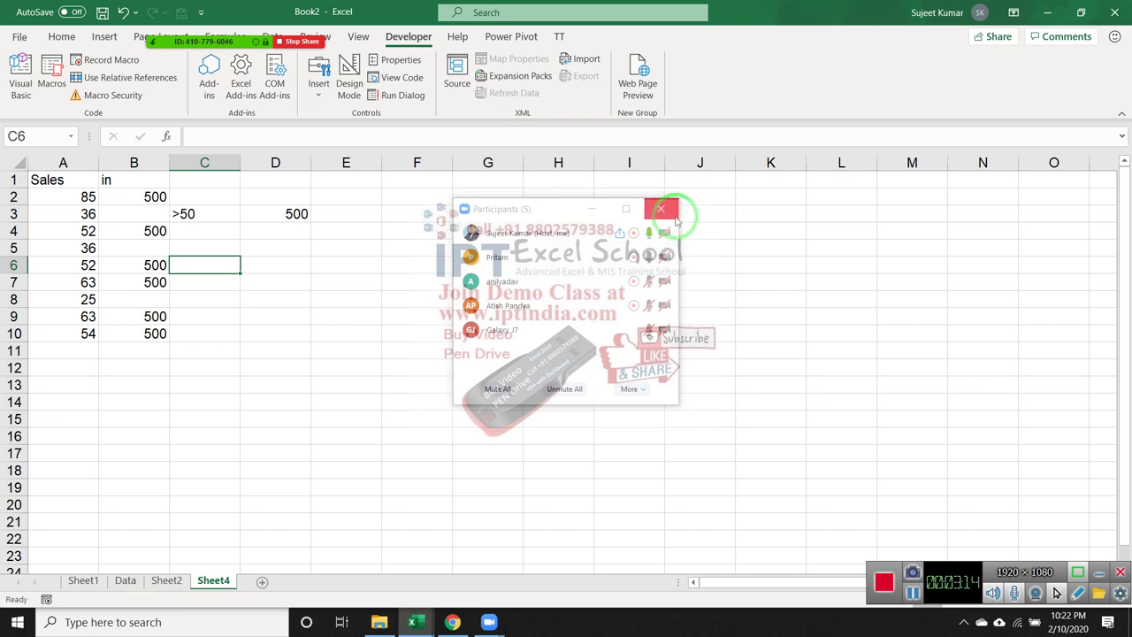
{"action": "left_click", "coordinate": [660, 210]}
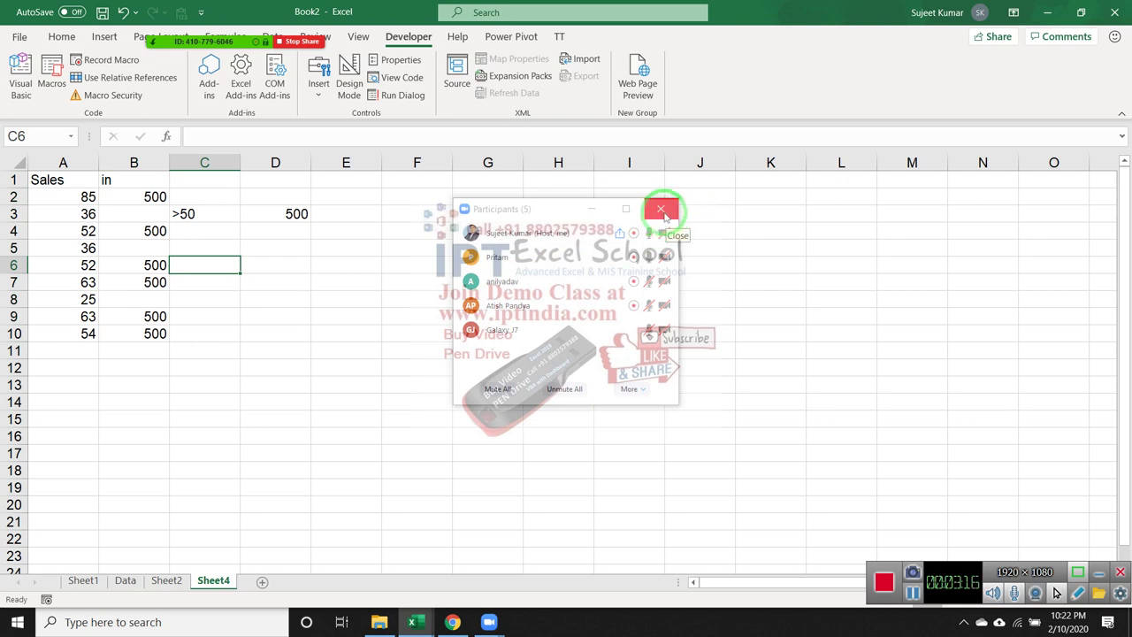
Enter the rule '50-80' in D4 and 800 in E4
{"action": "left_click", "coordinate": [237, 232]}
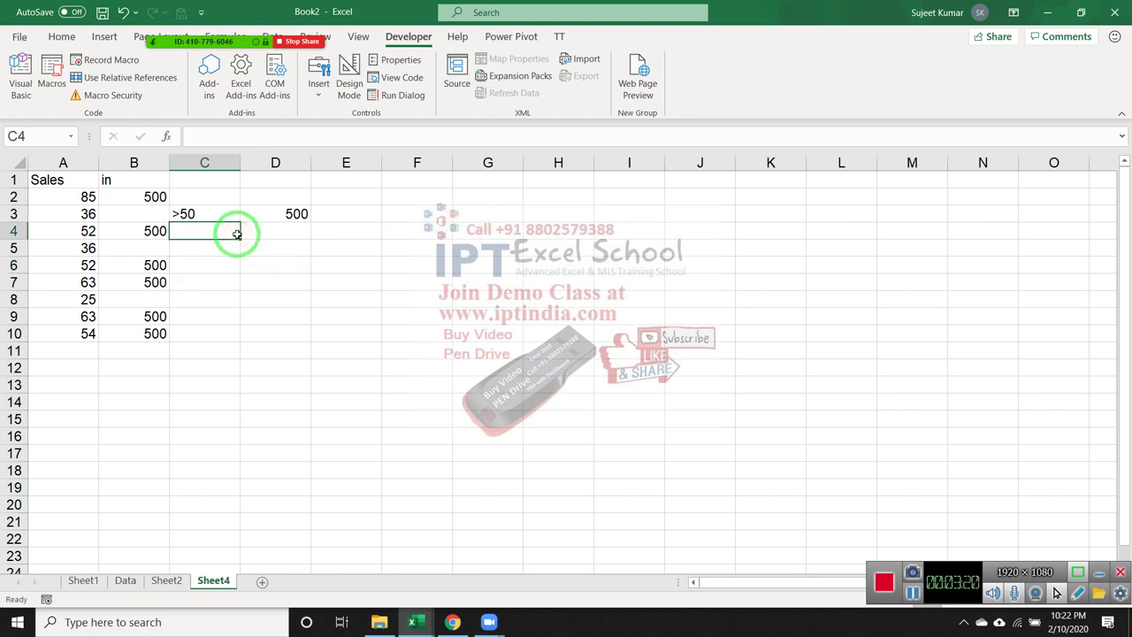
{"action": "left_click", "coordinate": [247, 240]}
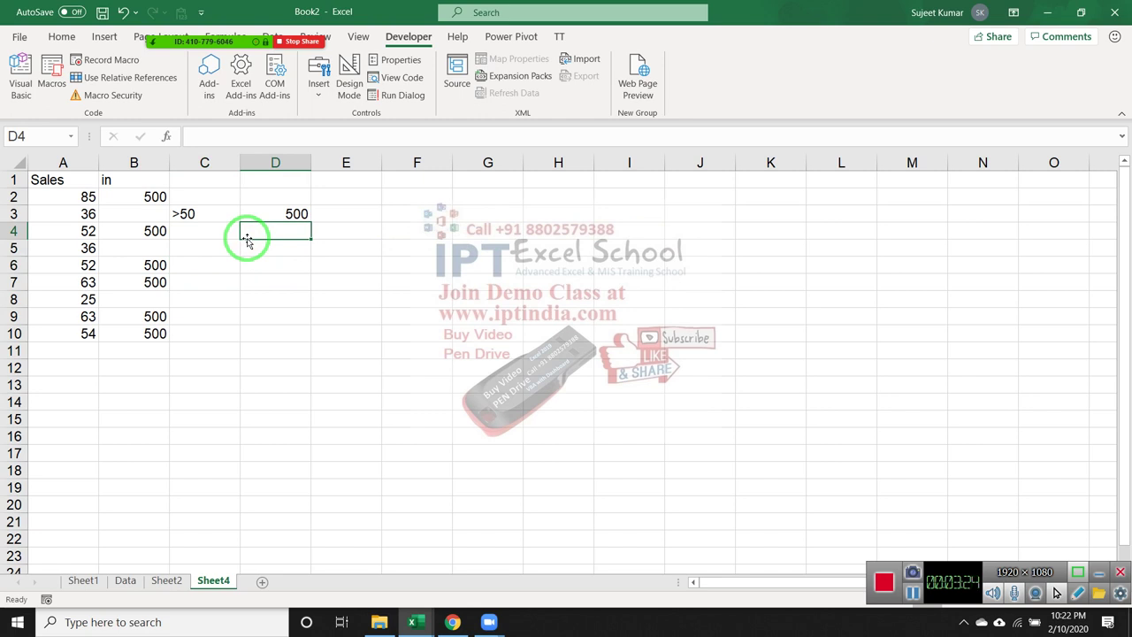
{"action": "type", "text": "5"}
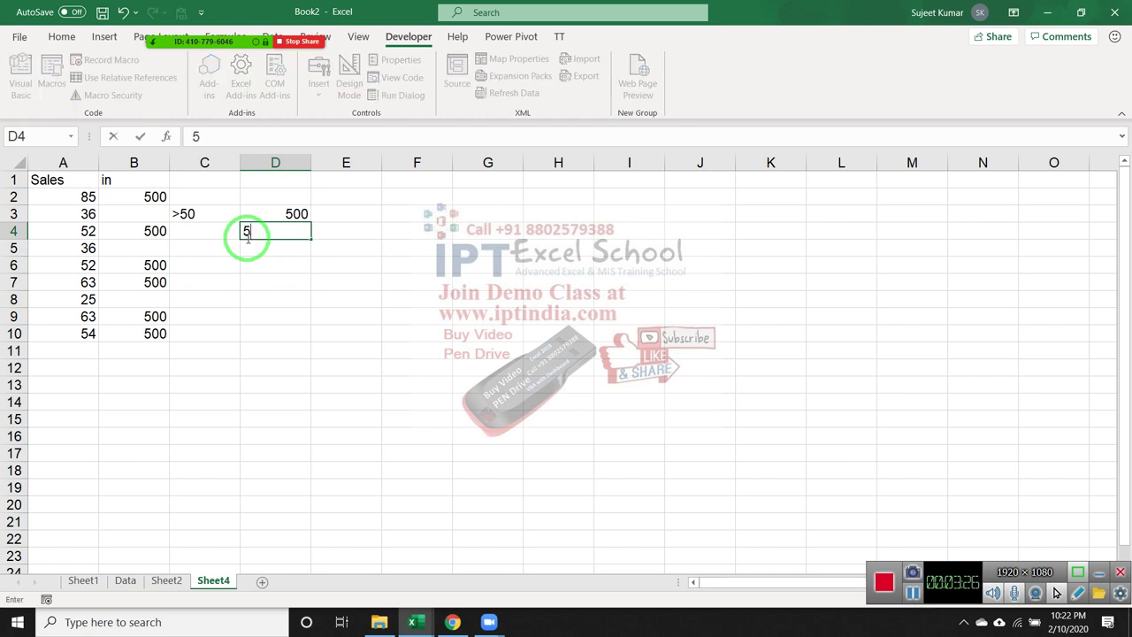
{"action": "type", "text": "0-5"}
{"action": "key", "text": "Right"}
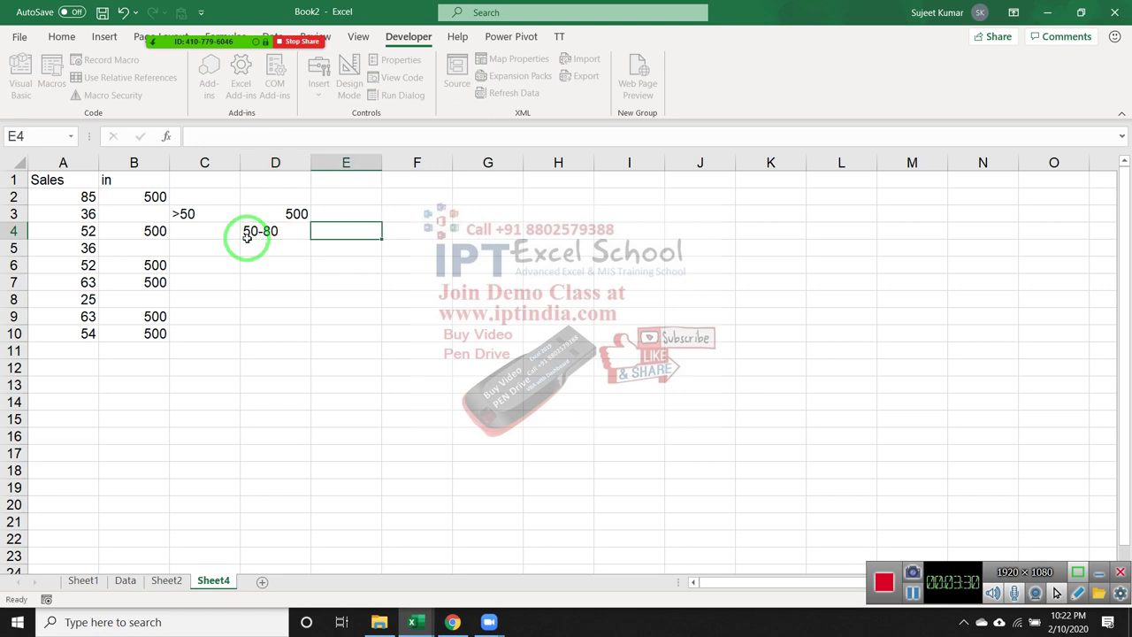
{"action": "type", "text": "800"}
{"action": "key", "text": "Return"}
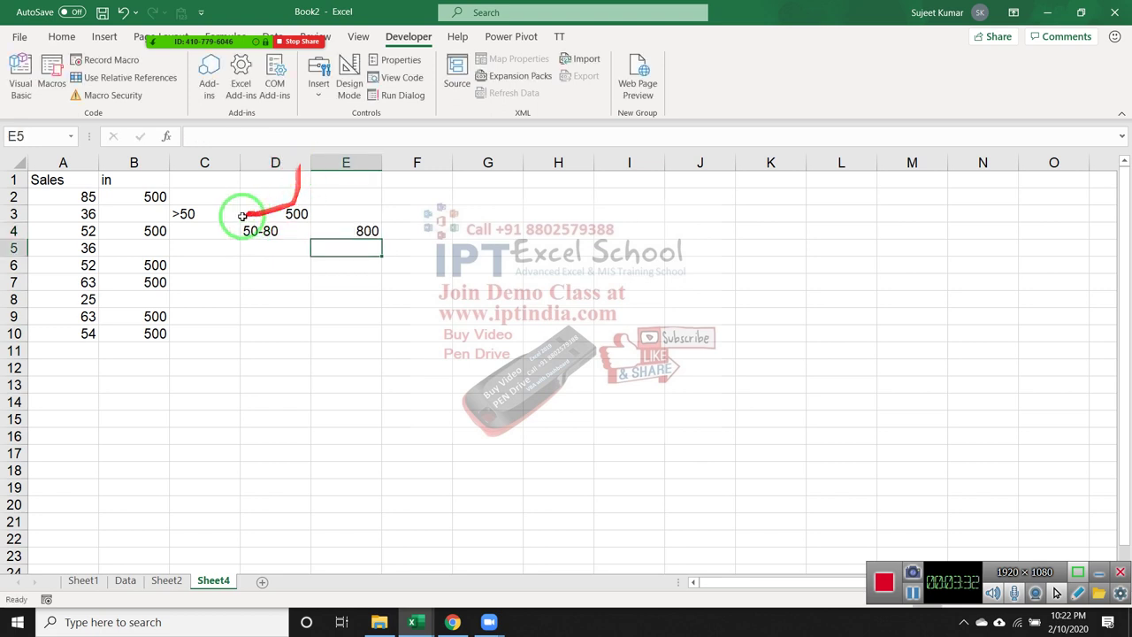
Clear the 500 results from B2:B10 and switch back to the code
{"action": "left_click_drag", "start_coordinate": [119, 197], "coordinate": [125, 329]}
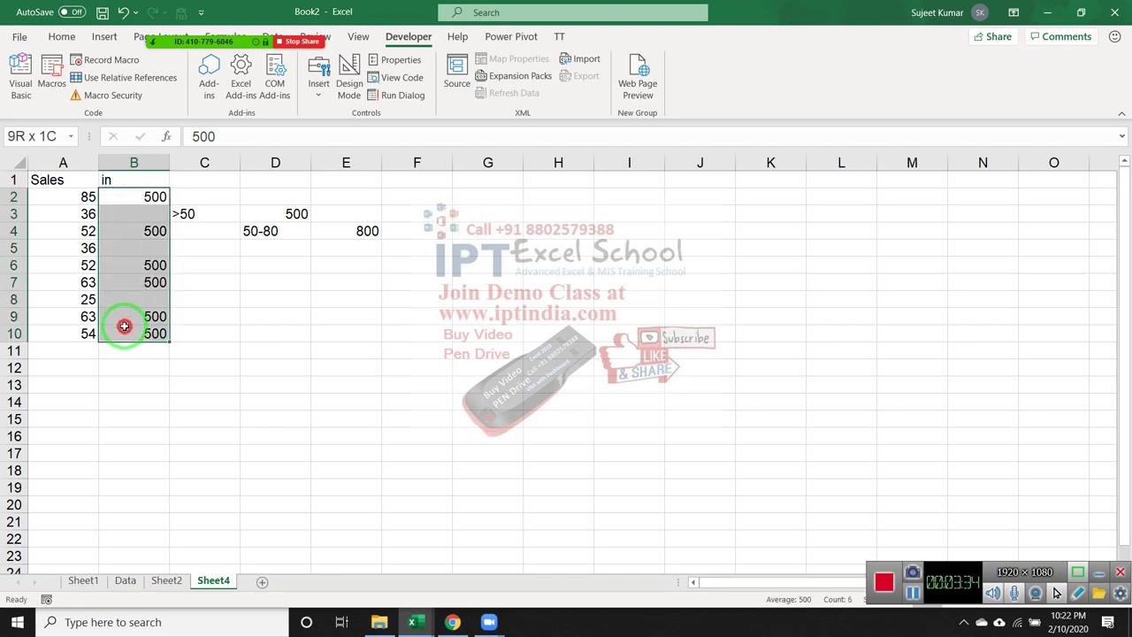
{"action": "key", "text": "Delete"}
{"action": "left_click", "coordinate": [202, 321]}
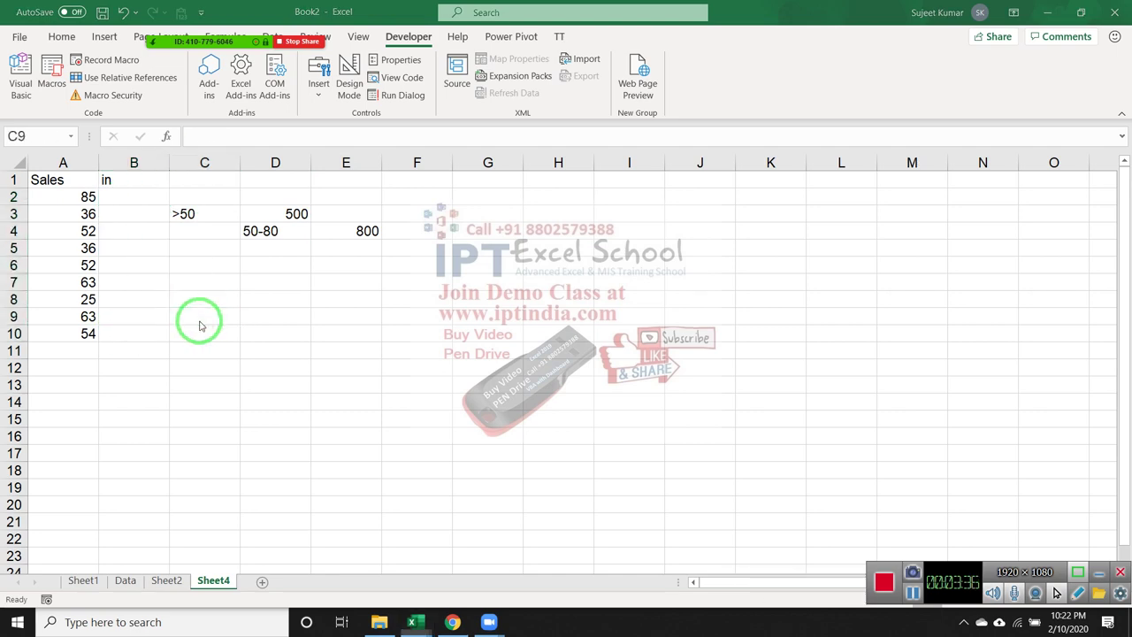
{"action": "key", "text": "alt+Tab"}
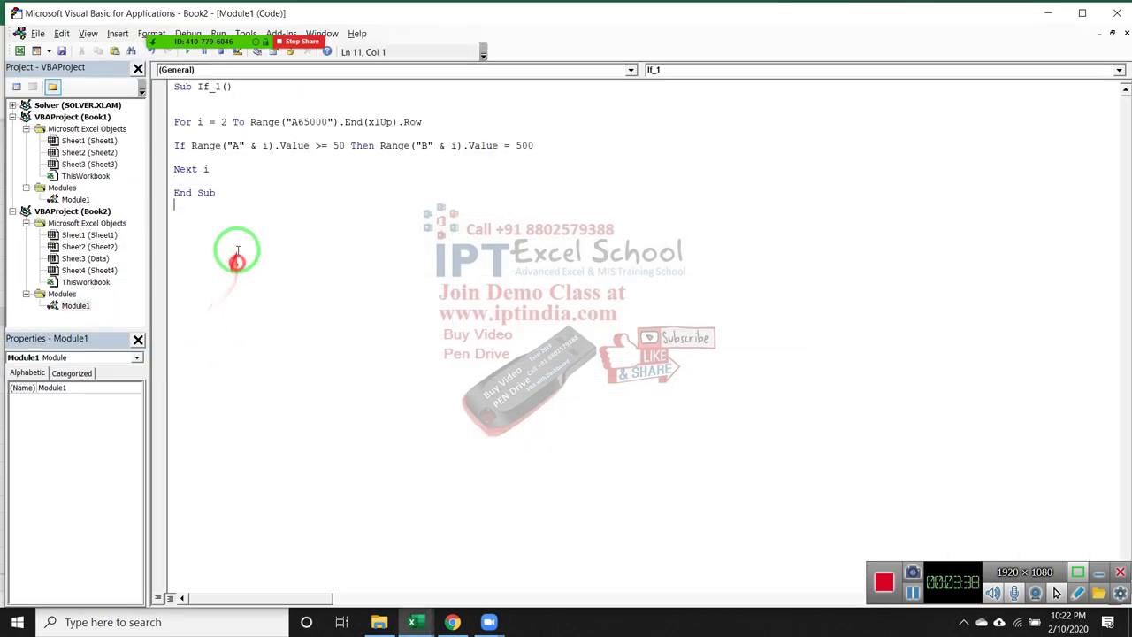
Duplicate the If_1 macro below End Sub and rename the copy If_2
{"action": "left_click_drag", "start_coordinate": [236, 253], "coordinate": [172, 85]}
{"action": "key", "text": "ctrl+c"}
{"action": "left_click", "coordinate": [170, 264]}
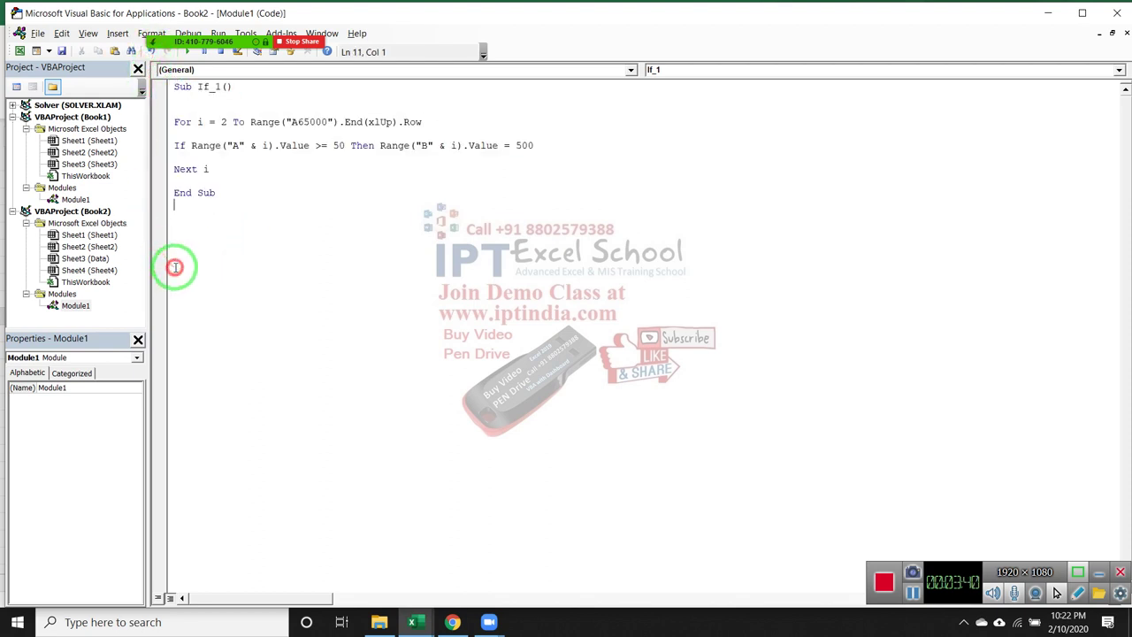
{"action": "key", "text": "ctrl+v"}
{"action": "left_click", "coordinate": [220, 205]}
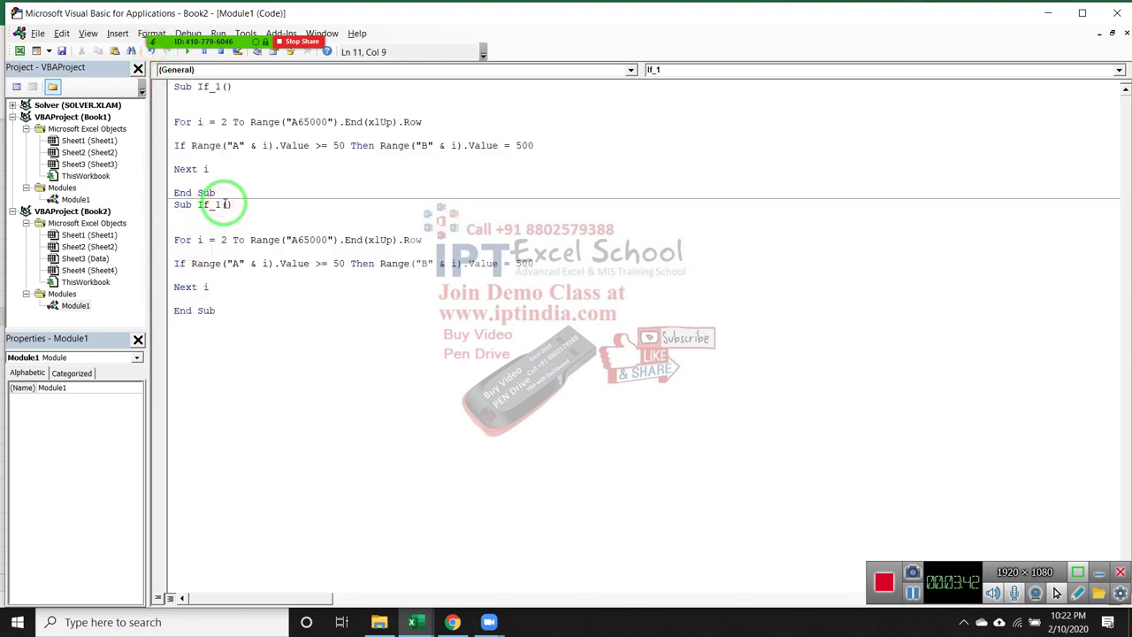
{"action": "type", "text": "2"}
{"action": "left_click", "coordinate": [366, 342]}
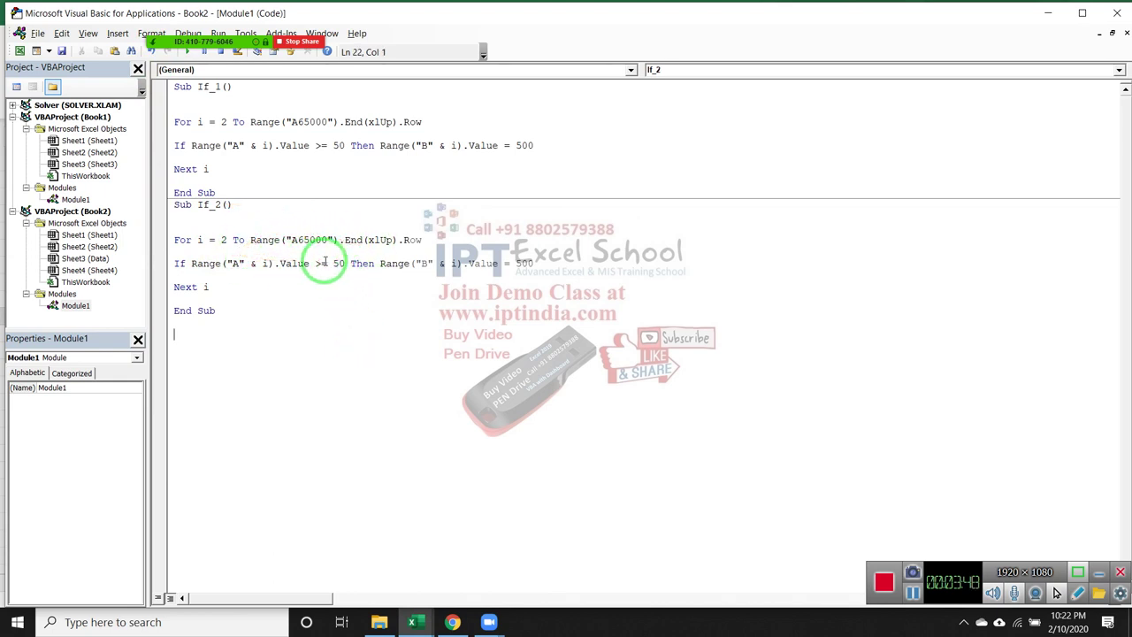
Add 'And Range("A" & i).Value <= 80' to If_2's condition
{"action": "left_click", "coordinate": [343, 264]}
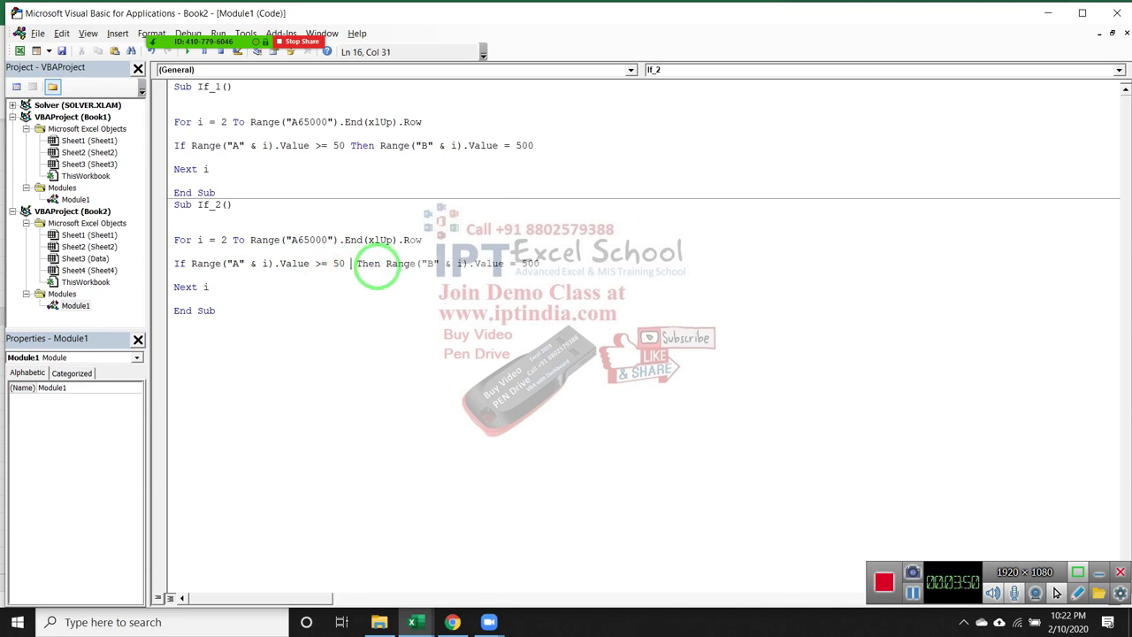
{"action": "type", "text": "and "}
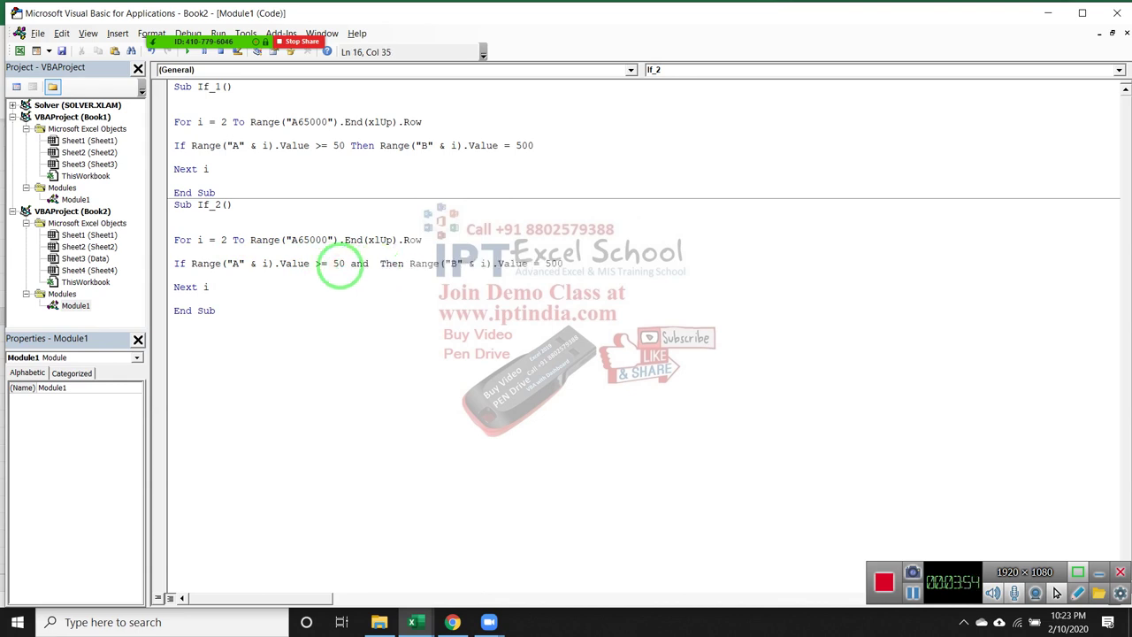
{"action": "type", "text": "re\\a"}
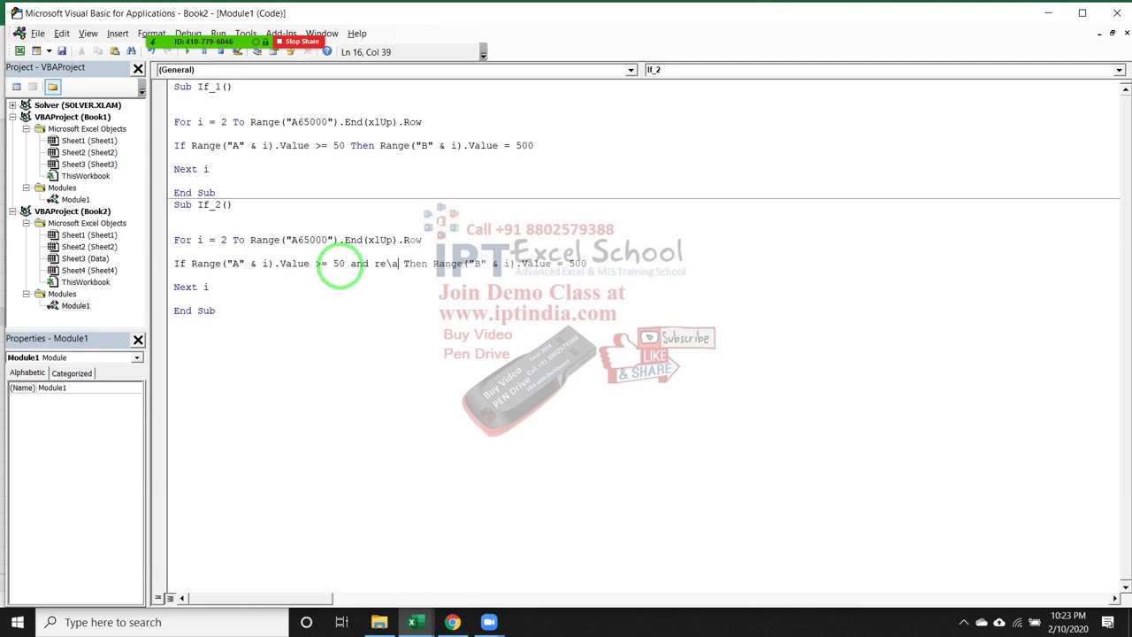
{"action": "key", "text": "BackSpace"}
{"action": "type", "text": "ang"}
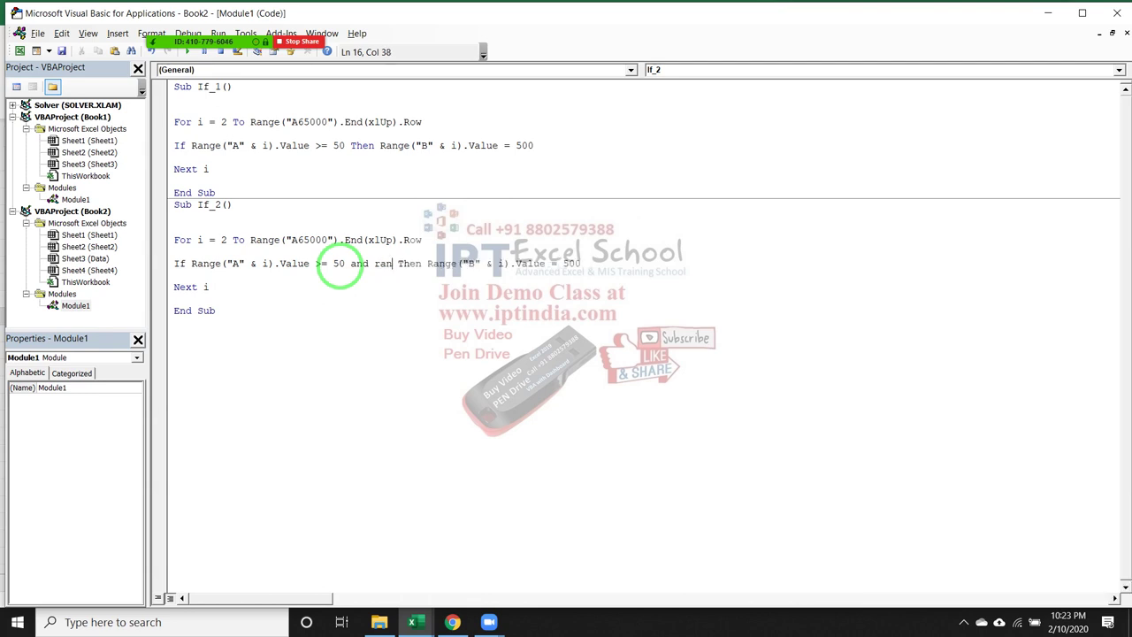
{"action": "type", "text": "e("}
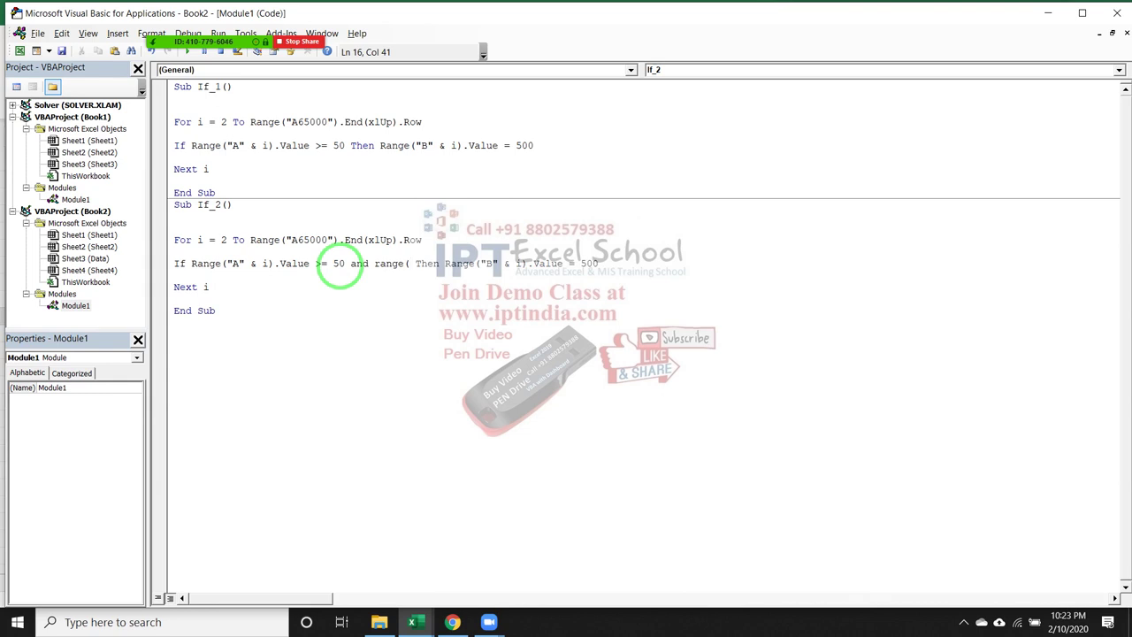
{"action": "type", "text": "\"A"}
{"action": "type", "text": "\" & i"}
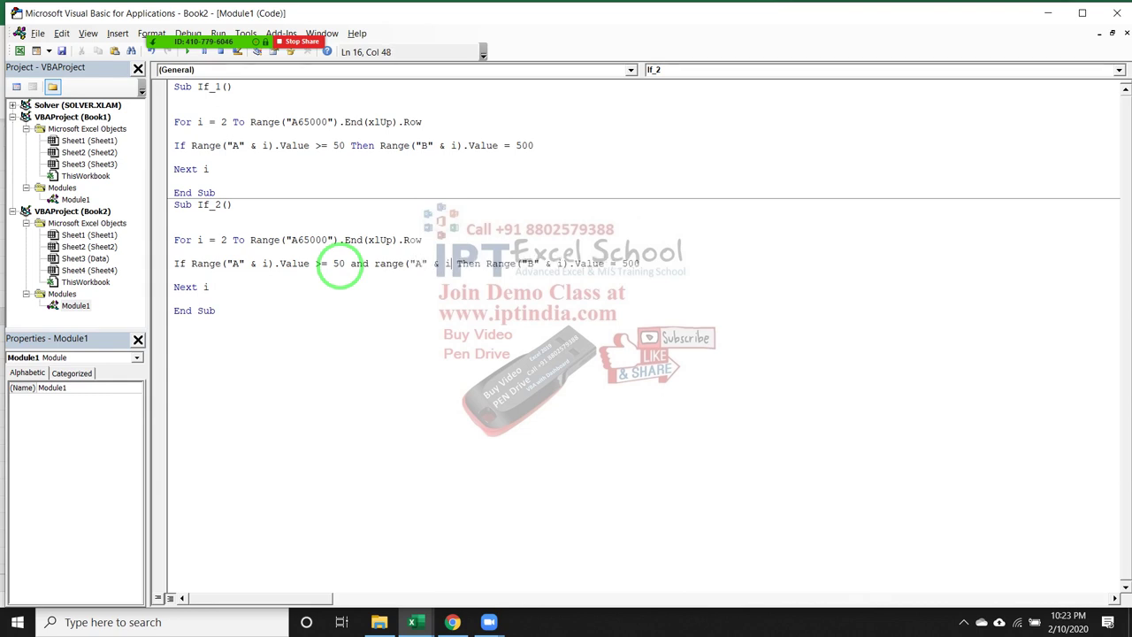
{"action": "type", "text": ").v"}
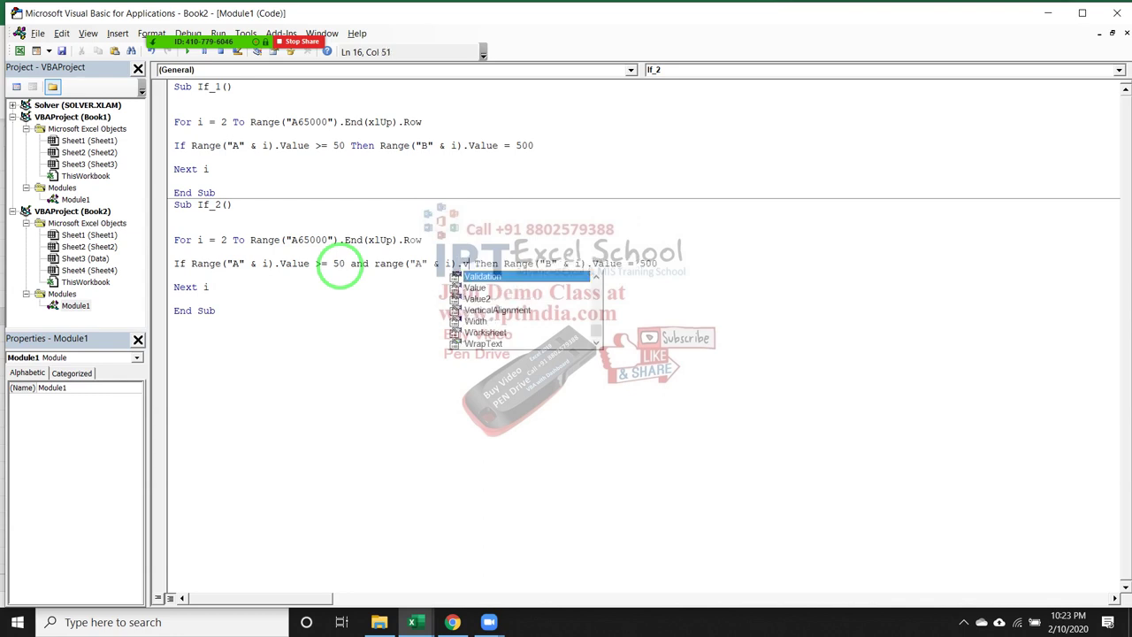
{"action": "key", "text": "Tab"}
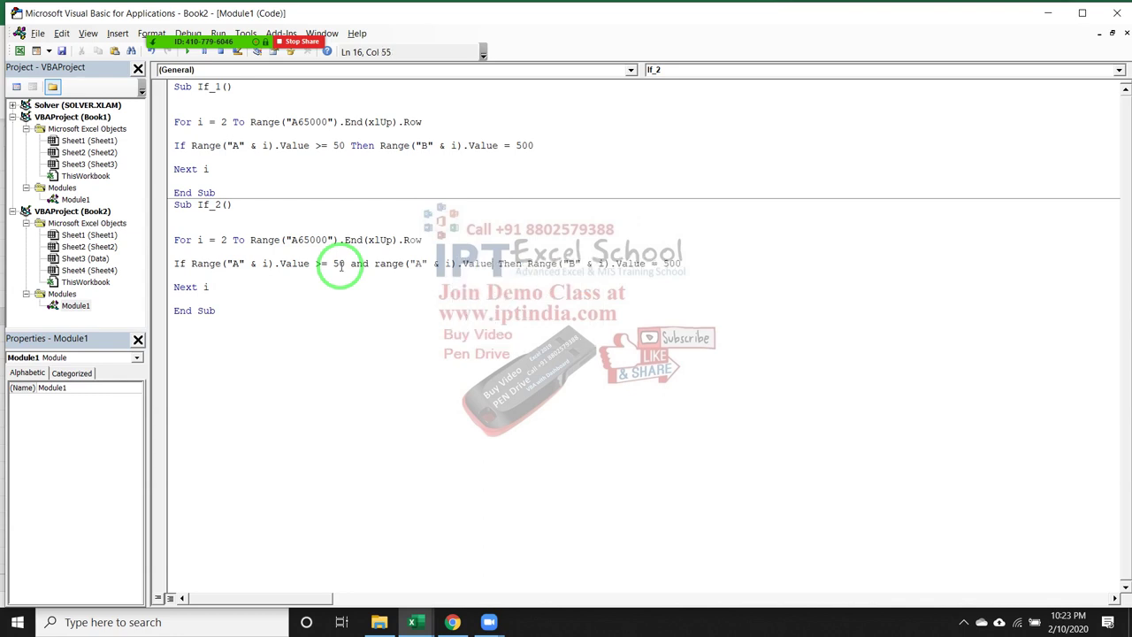
{"action": "type", "text": "<=80"}
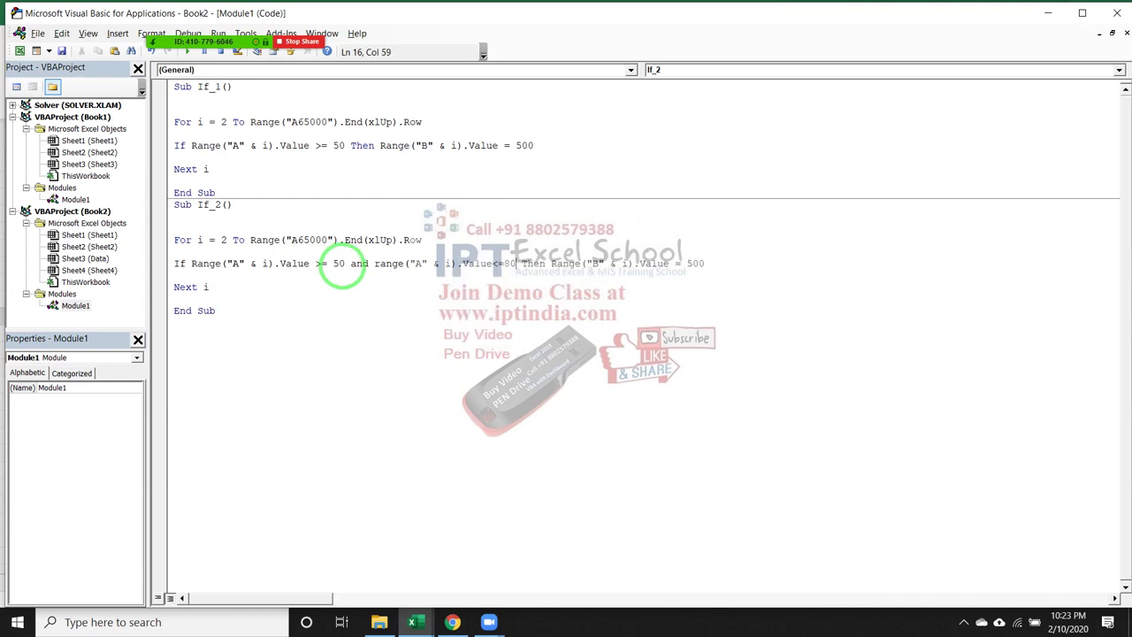
{"action": "left_click", "coordinate": [354, 382]}
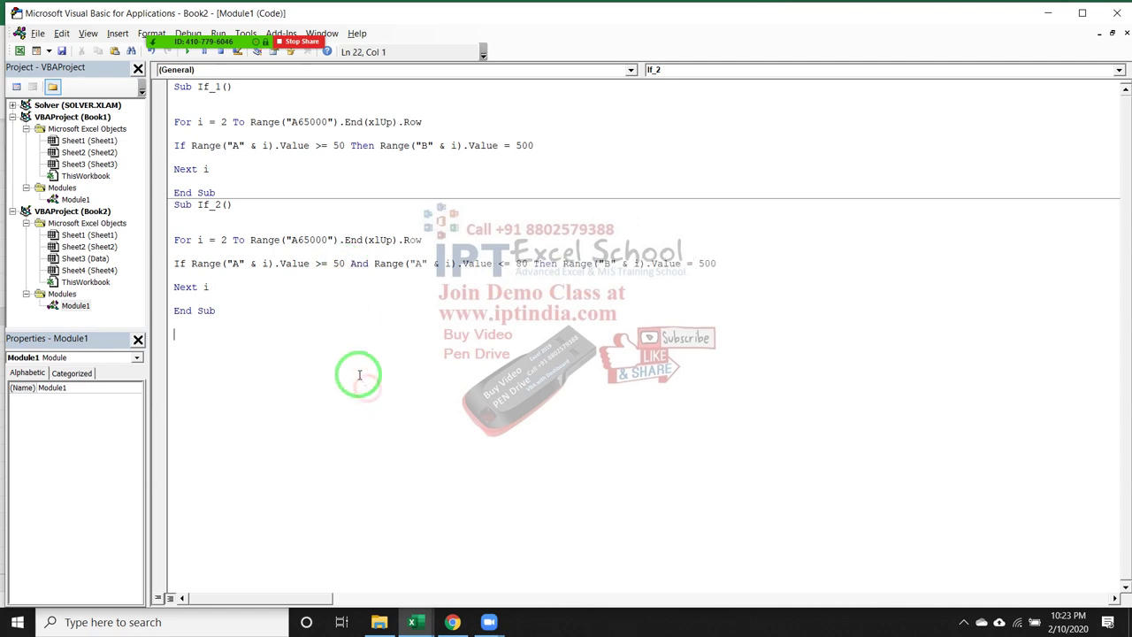
{"action": "left_click", "coordinate": [313, 298]}
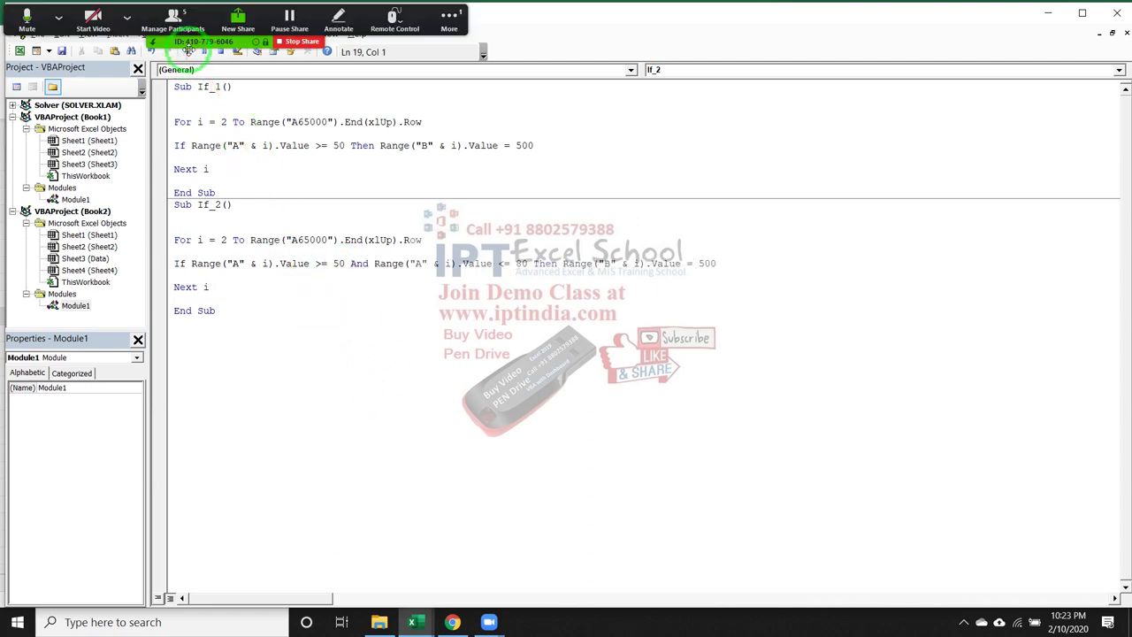
Run the If_2 macro and select its results in B2:B10 on Sheet4
{"action": "left_click", "coordinate": [188, 54]}
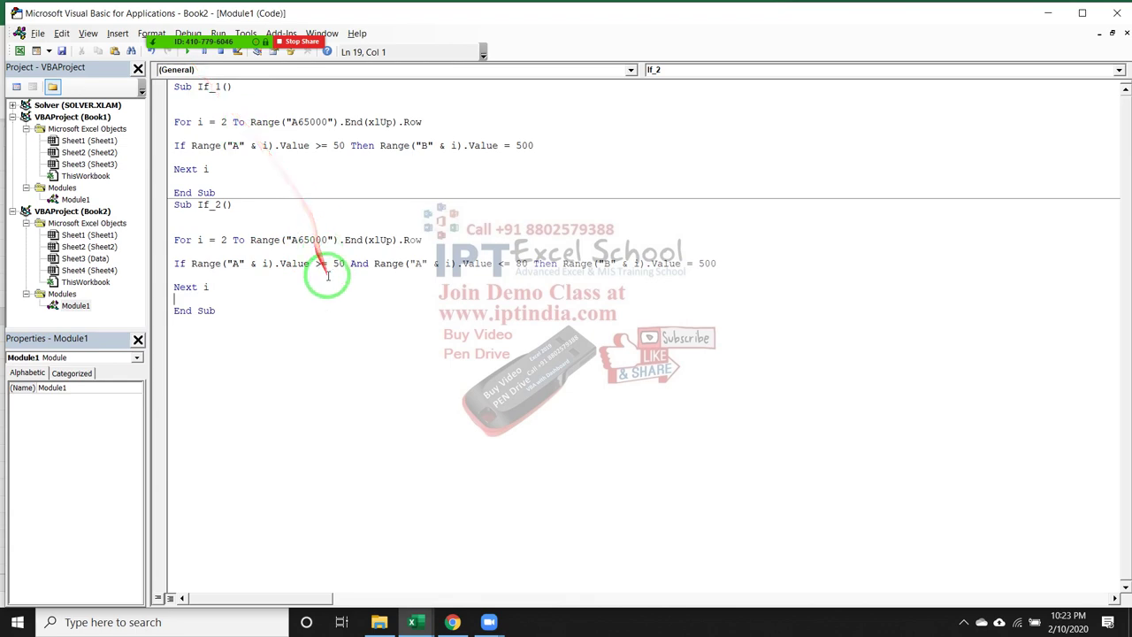
{"action": "left_click", "coordinate": [327, 276]}
{"action": "key", "text": "alt+Tab"}
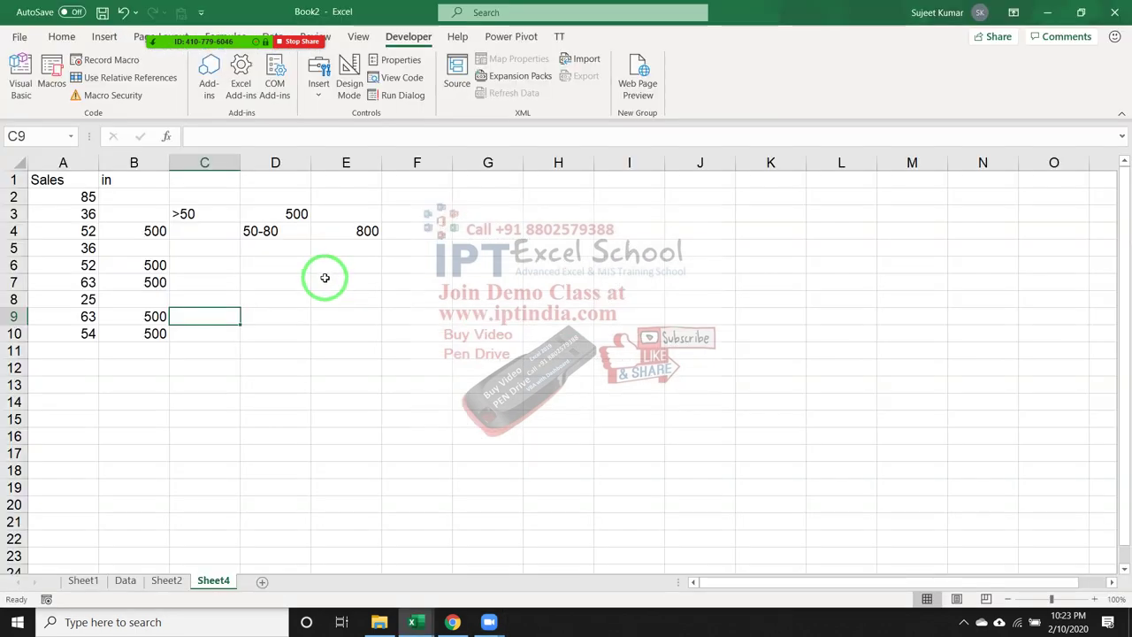
{"action": "left_click", "coordinate": [157, 199]}
{"action": "left_click_drag", "start_coordinate": [157, 199], "coordinate": [149, 329]}
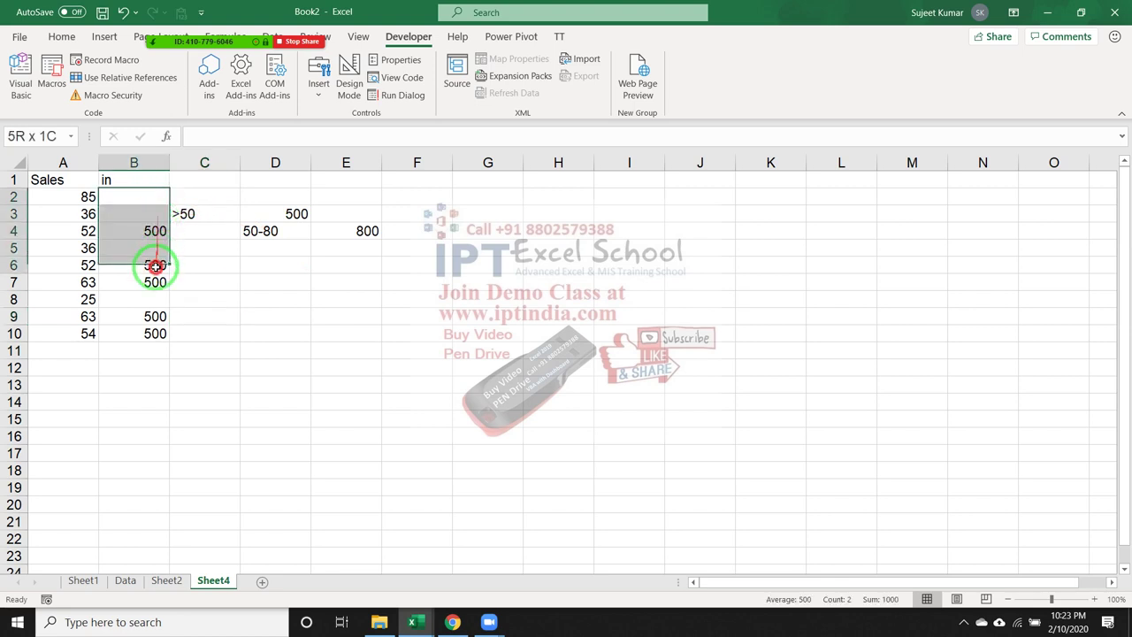
Clear the 500 results from B2:B10 and enter a sample 500 in D5 beside the 50-80 criterion
{"action": "key", "text": "Delete"}
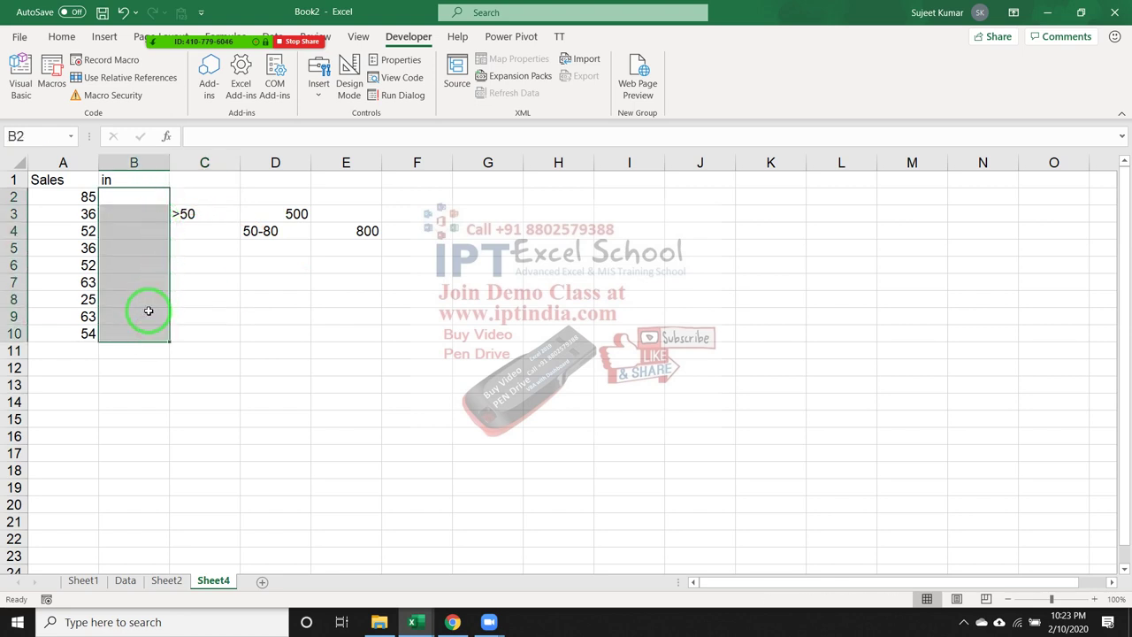
{"action": "left_click", "coordinate": [208, 231]}
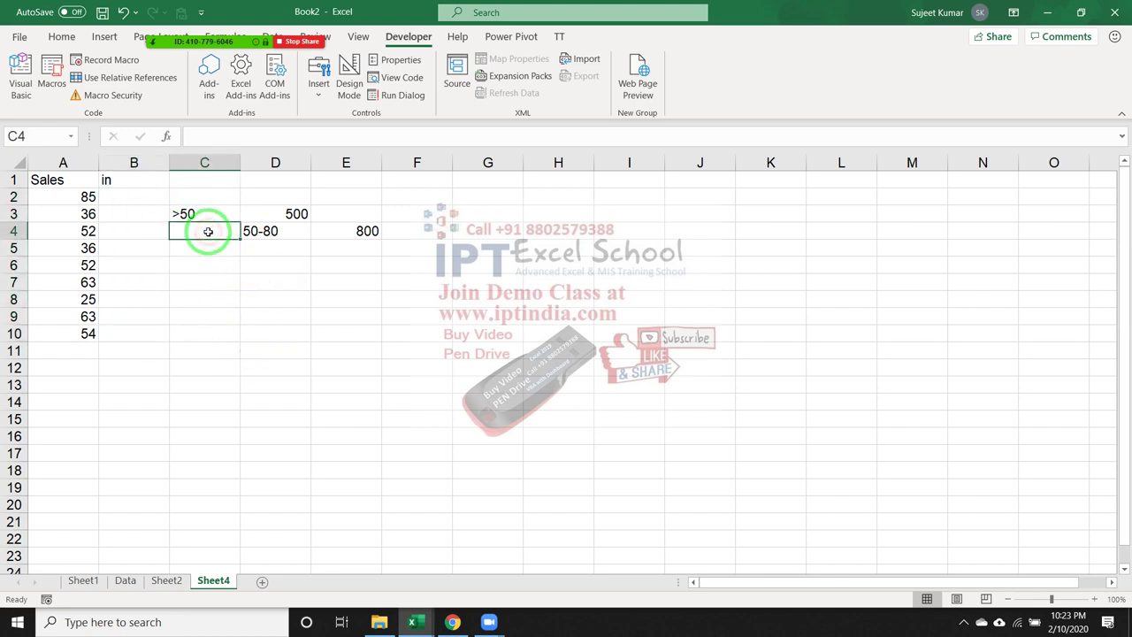
{"action": "left_click", "coordinate": [332, 233]}
{"action": "left_click_drag", "start_coordinate": [332, 234], "coordinate": [271, 231]}
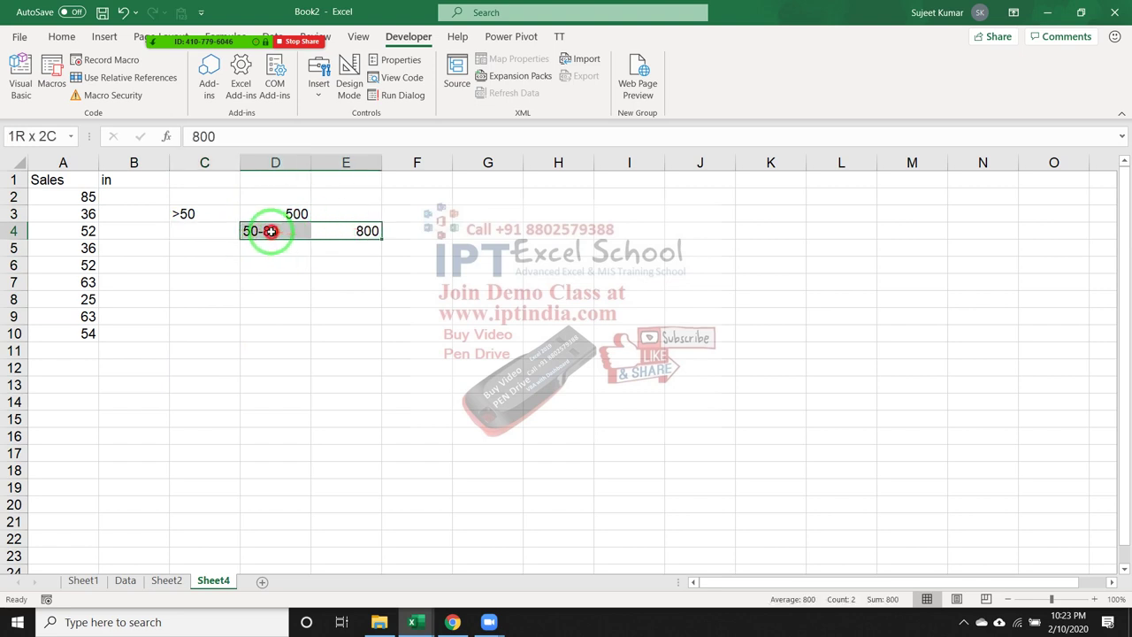
{"action": "left_click", "coordinate": [271, 250]}
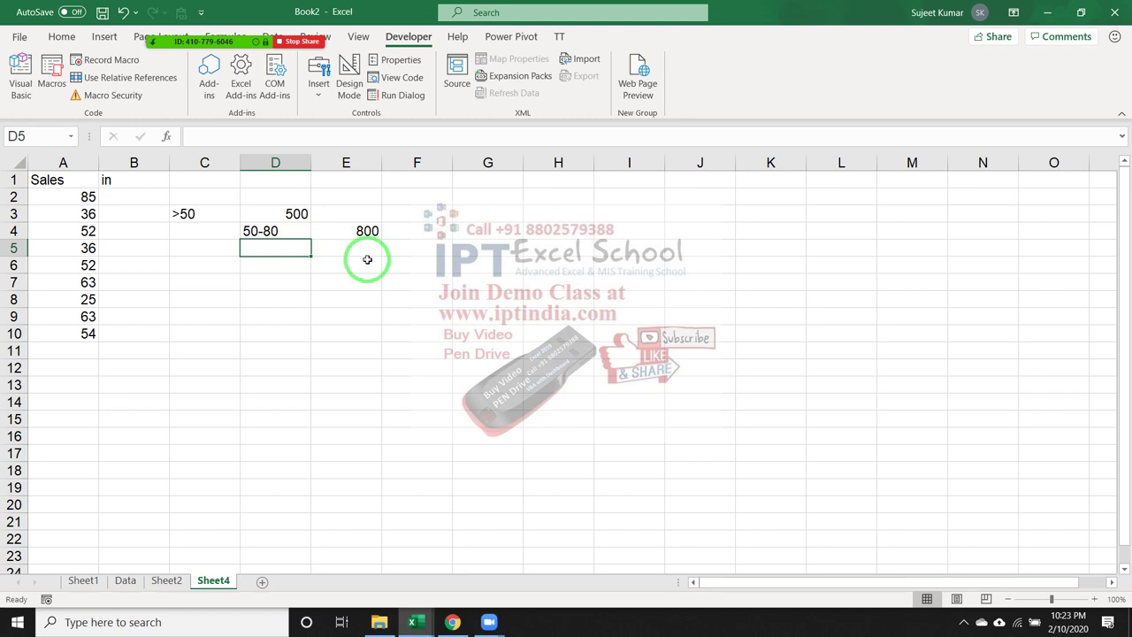
{"action": "type", "text": "1"}
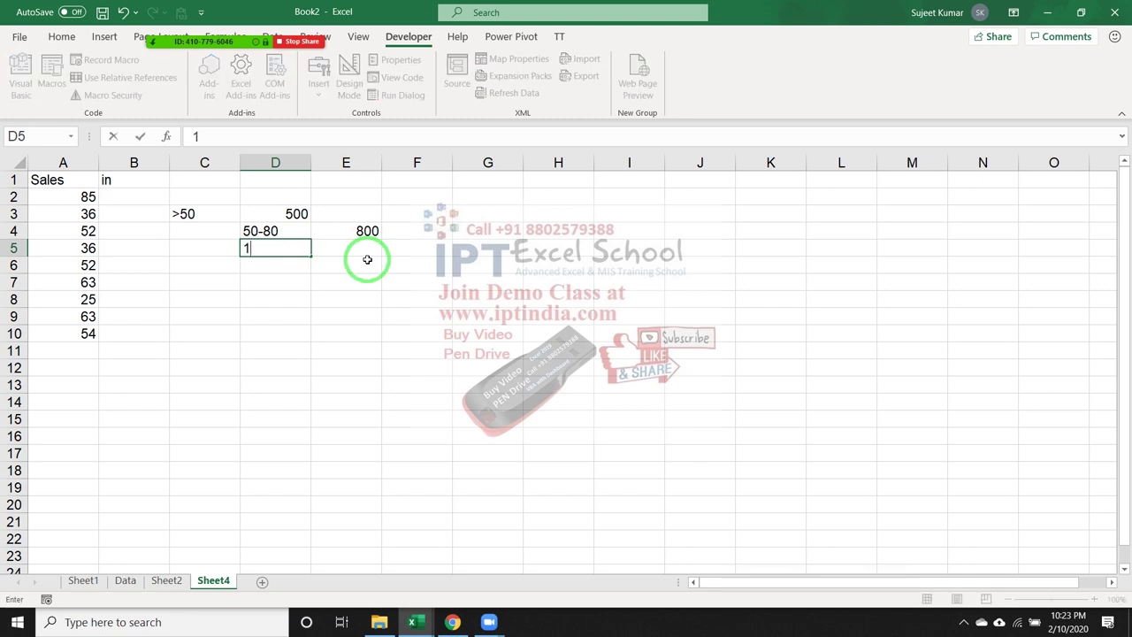
{"action": "key", "text": "BackSpace"}
{"action": "type", "text": "500"}
{"action": "key", "text": "Return"}
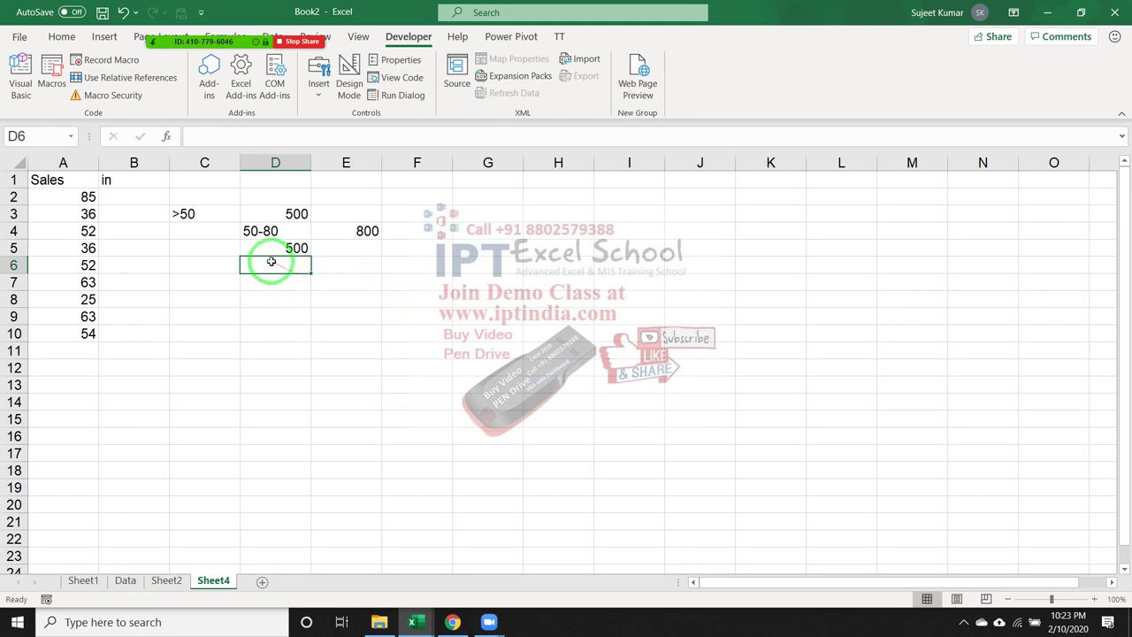
Review the results column, criteria and Sales figures, then delete the sample 500 from D5
{"action": "left_click", "coordinate": [143, 211]}
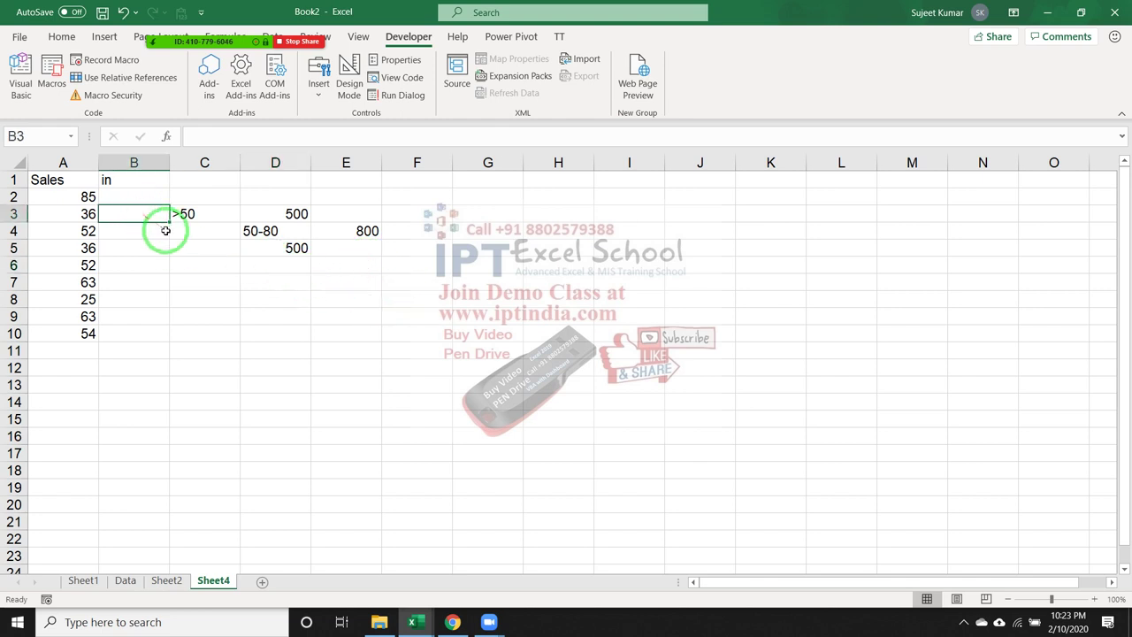
{"action": "left_click", "coordinate": [255, 234]}
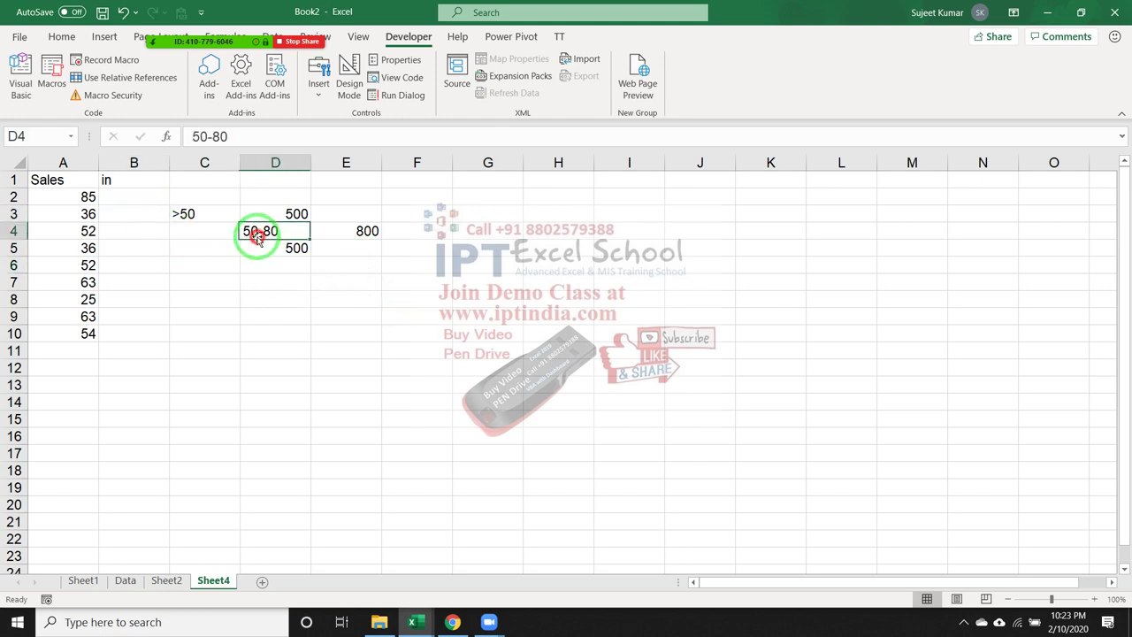
{"action": "left_click", "coordinate": [287, 265]}
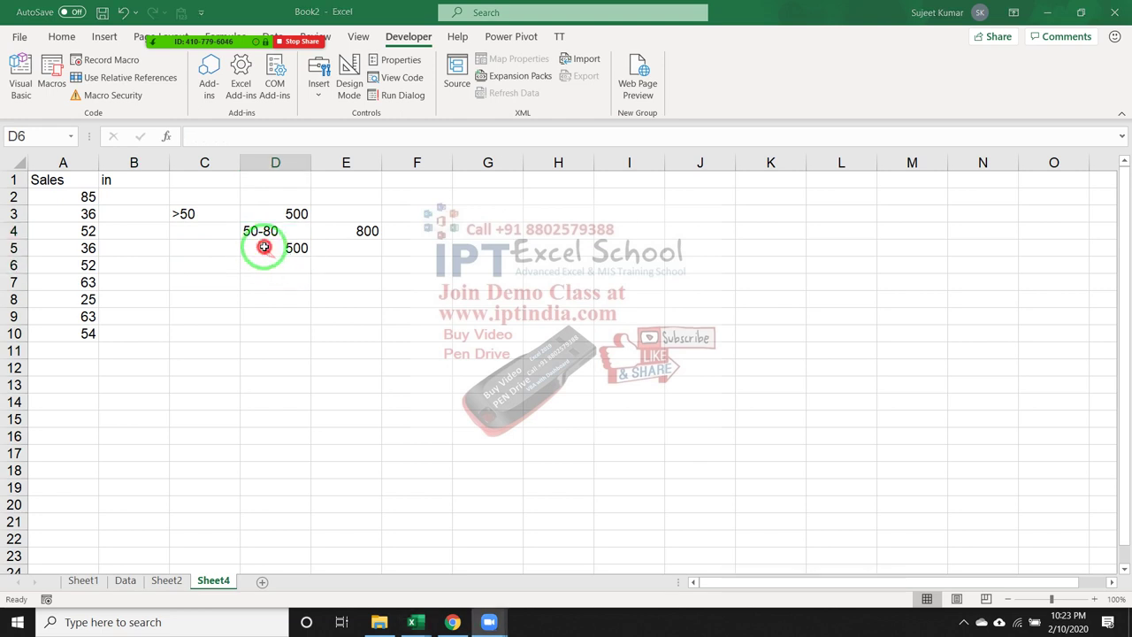
{"action": "left_click", "coordinate": [274, 214]}
{"action": "left_click_drag", "start_coordinate": [84, 197], "coordinate": [84, 315]}
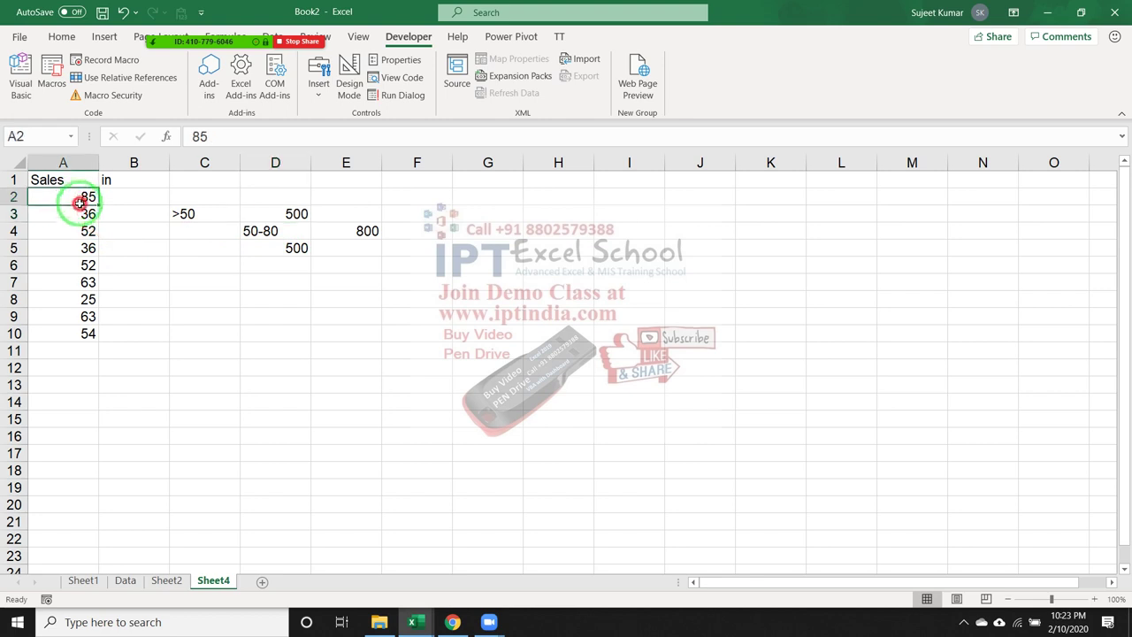
{"action": "left_click", "coordinate": [296, 249]}
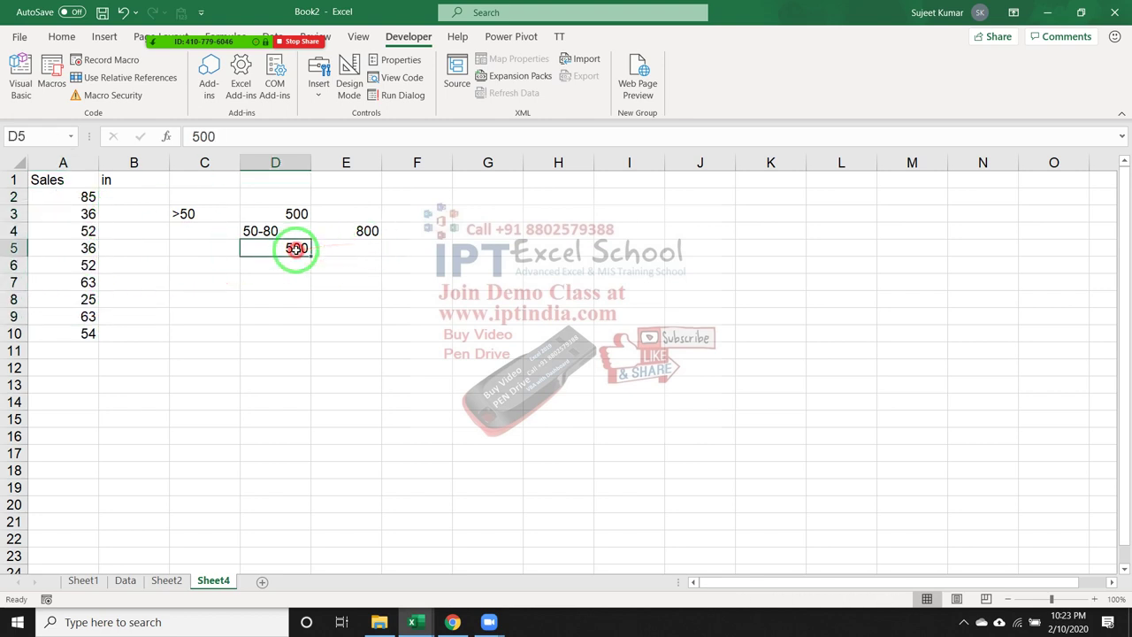
{"action": "key", "text": "Delete"}
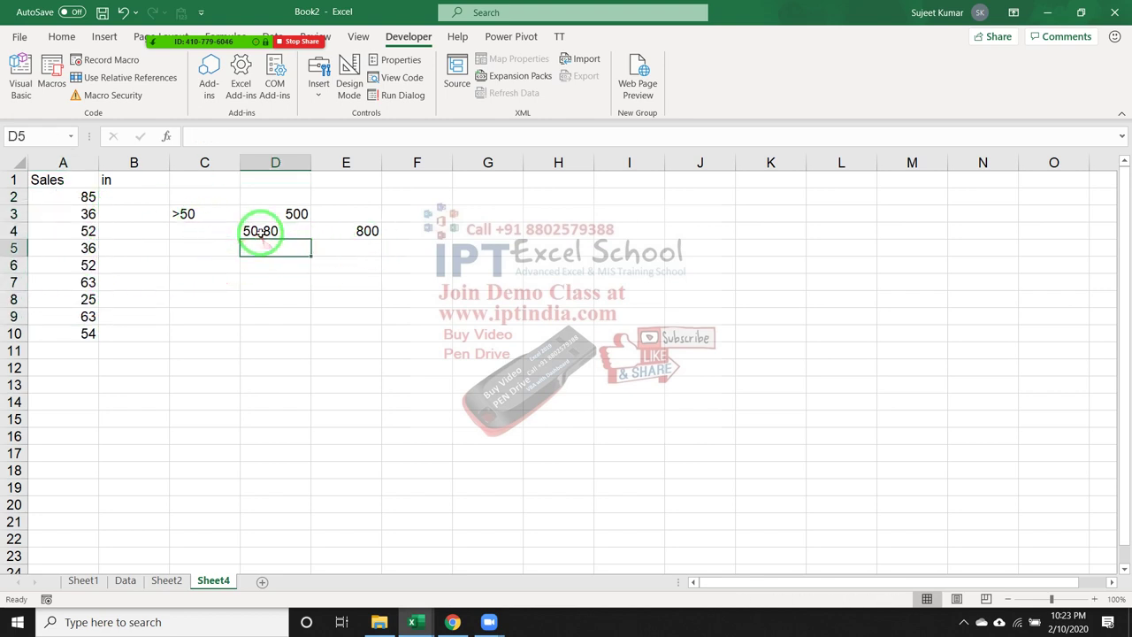
Point out the >50 and 50-80 criteria and Sales values, then switch to the VBA editor
{"action": "left_click", "coordinate": [262, 232]}
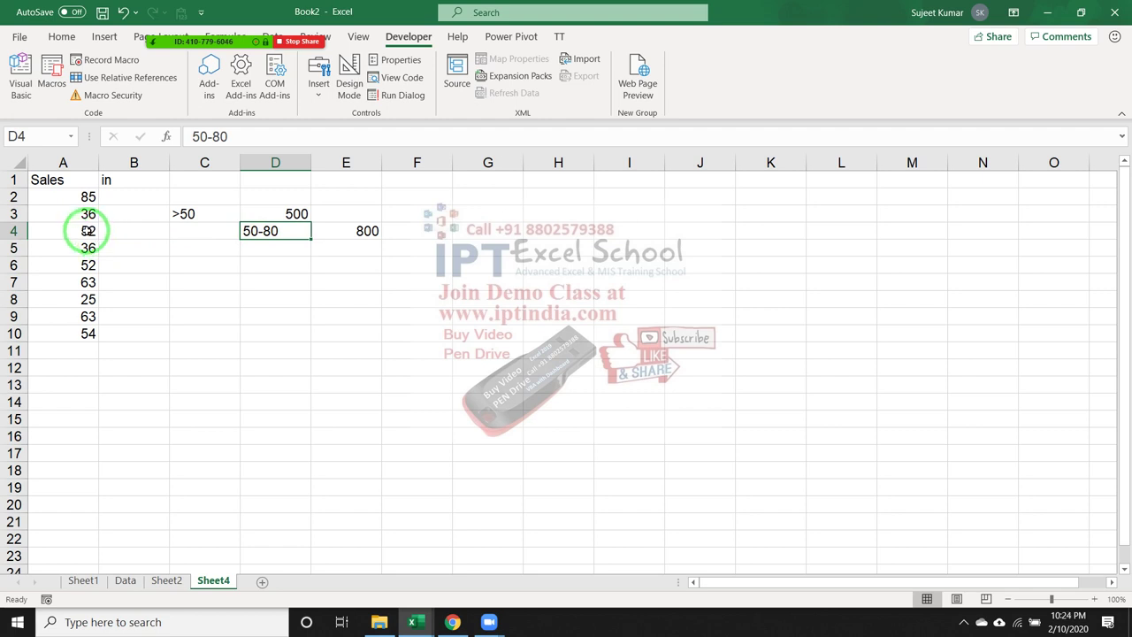
{"action": "left_click", "coordinate": [214, 216]}
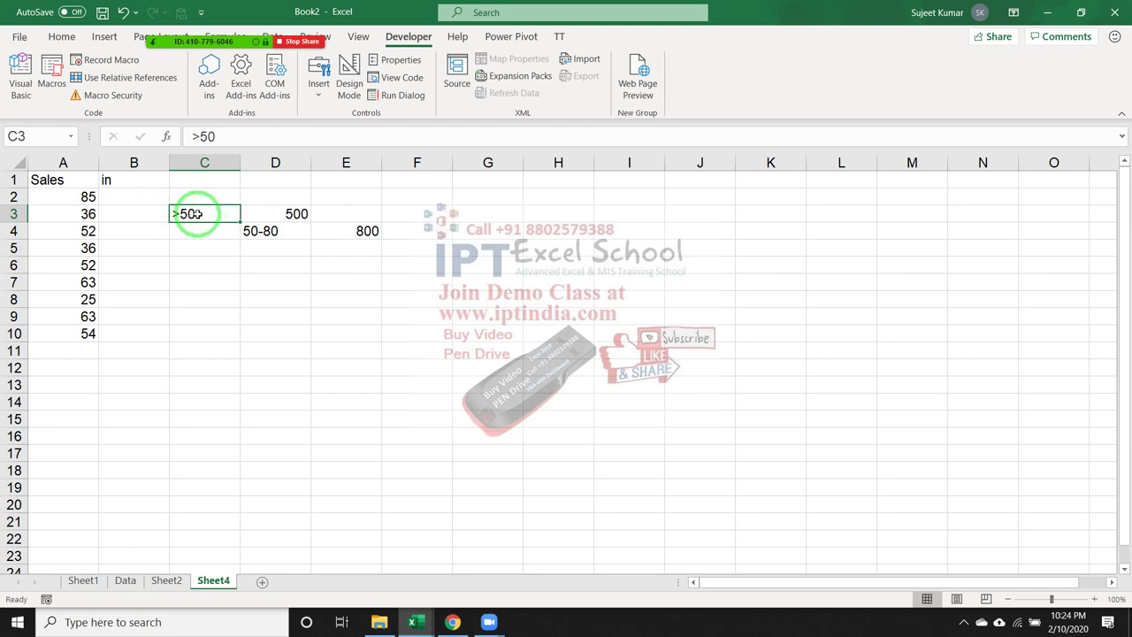
{"action": "left_click", "coordinate": [88, 196]}
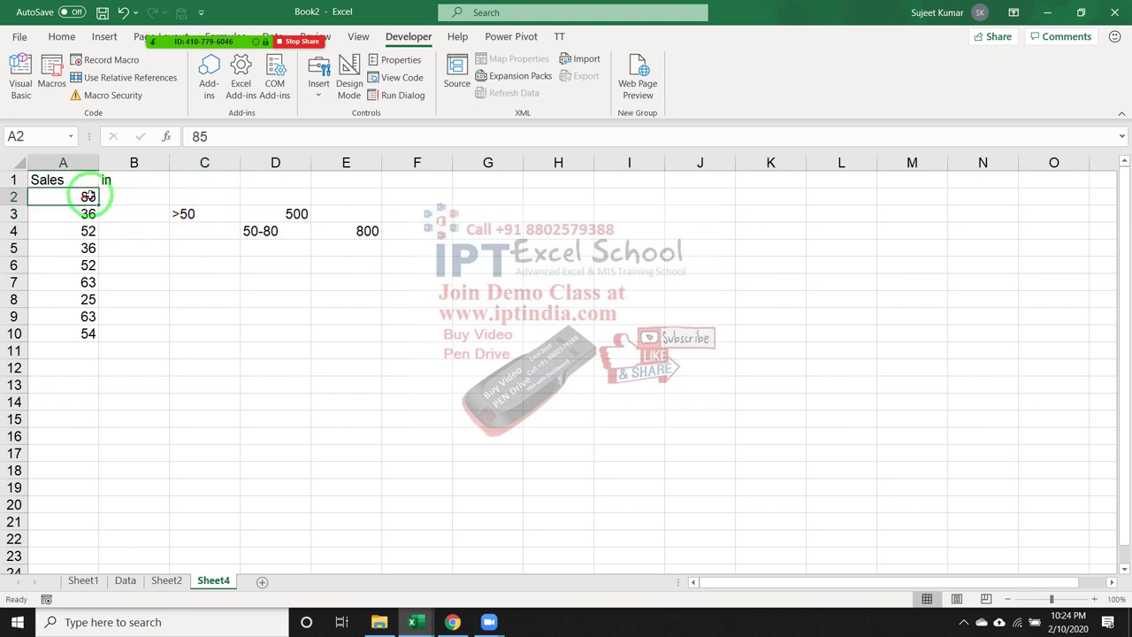
{"action": "left_click_drag", "start_coordinate": [127, 196], "coordinate": [124, 328]}
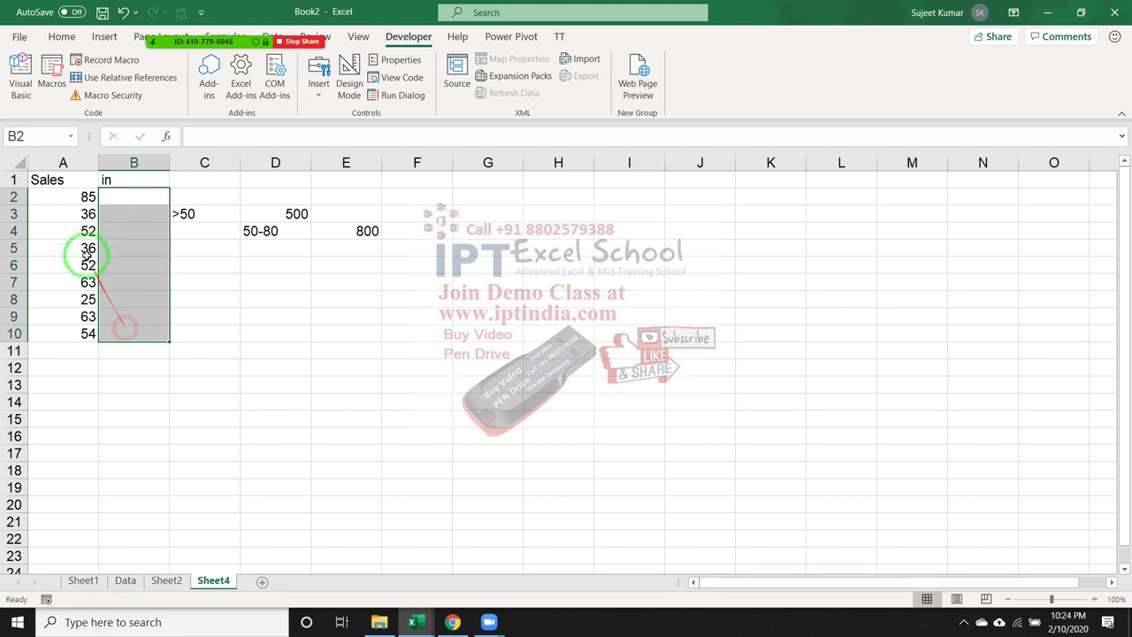
{"action": "left_click", "coordinate": [84, 217]}
{"action": "left_click", "coordinate": [62, 281]}
{"action": "left_click", "coordinate": [79, 316]}
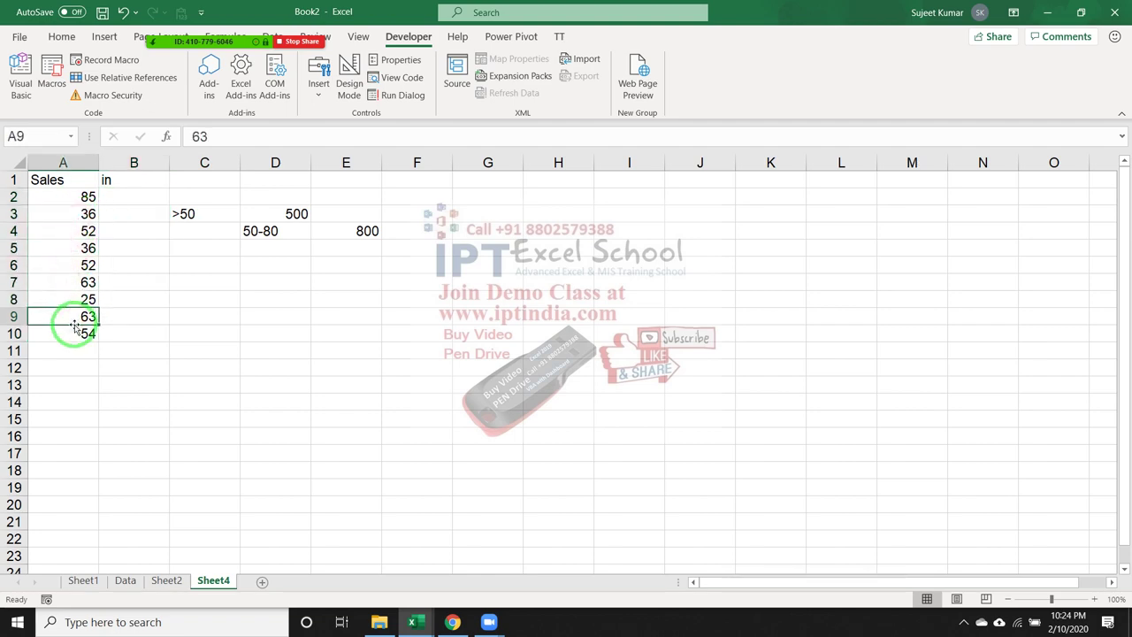
{"action": "key", "text": "alt+Tab"}
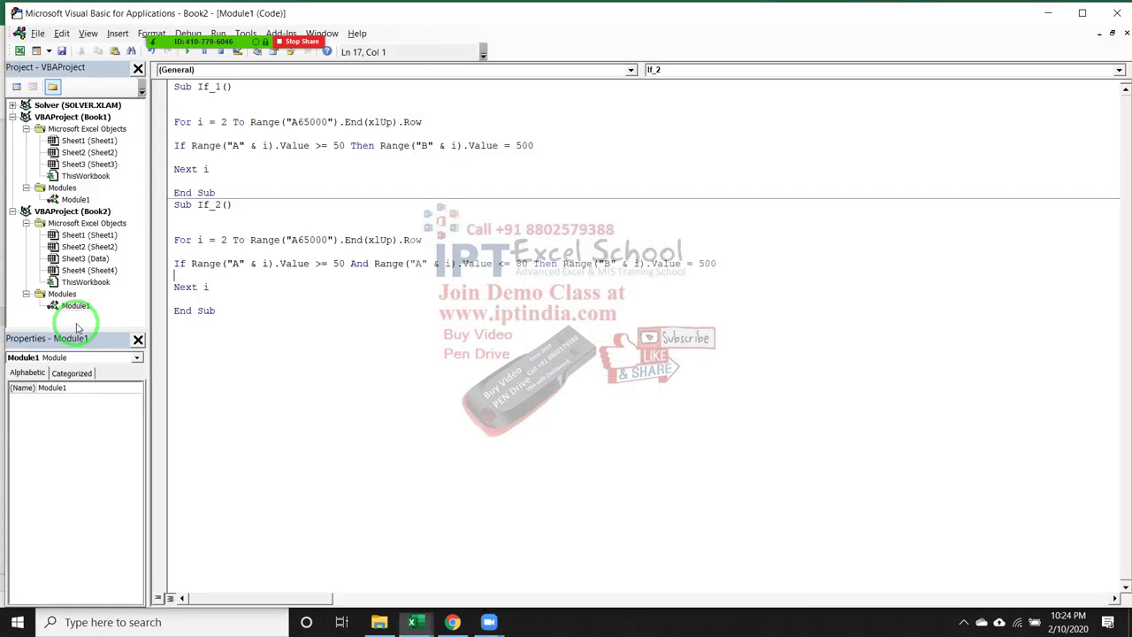
Copy the If_1 macro and paste a duplicate of it below If_2
{"action": "left_click", "coordinate": [222, 322]}
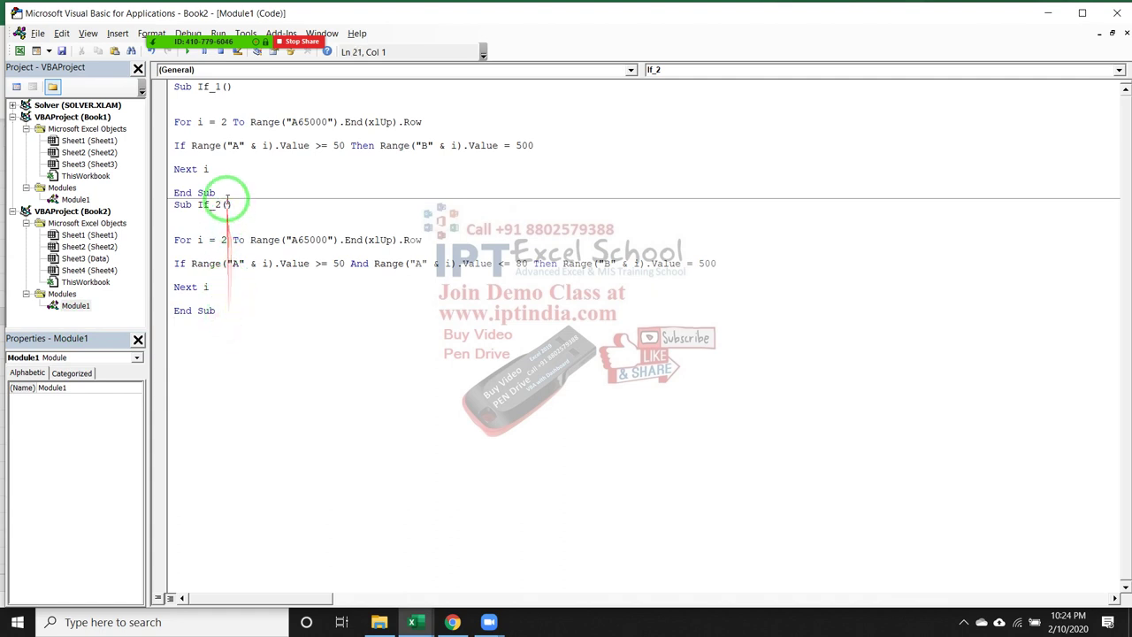
{"action": "left_click_drag", "start_coordinate": [222, 182], "coordinate": [178, 89]}
{"action": "left_click", "coordinate": [218, 184]}
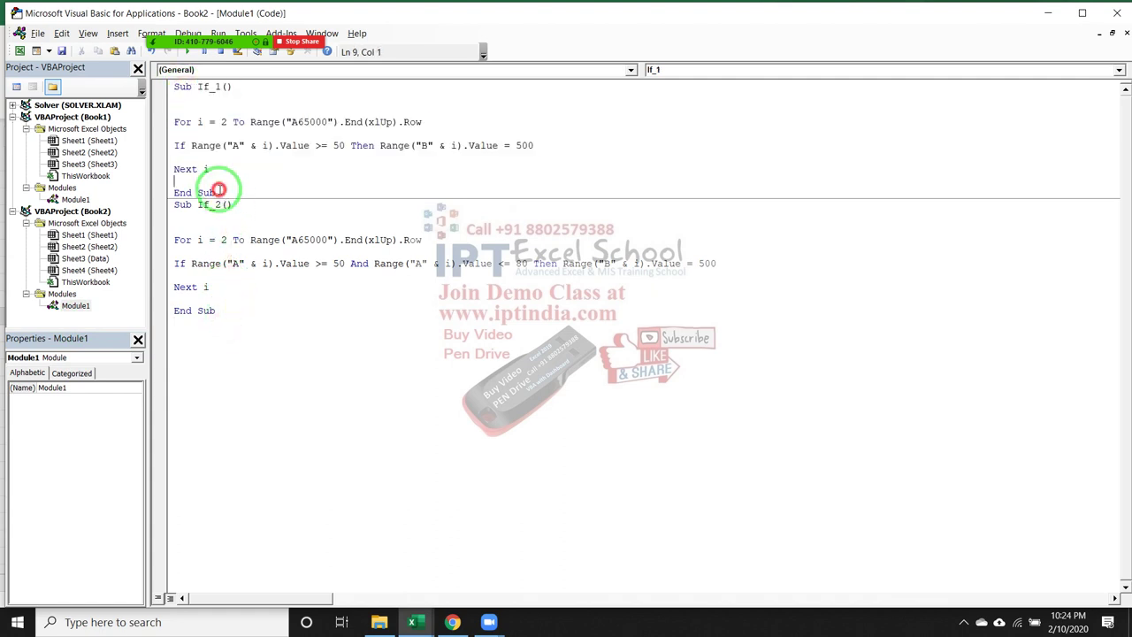
{"action": "left_click_drag", "start_coordinate": [219, 189], "coordinate": [168, 89]}
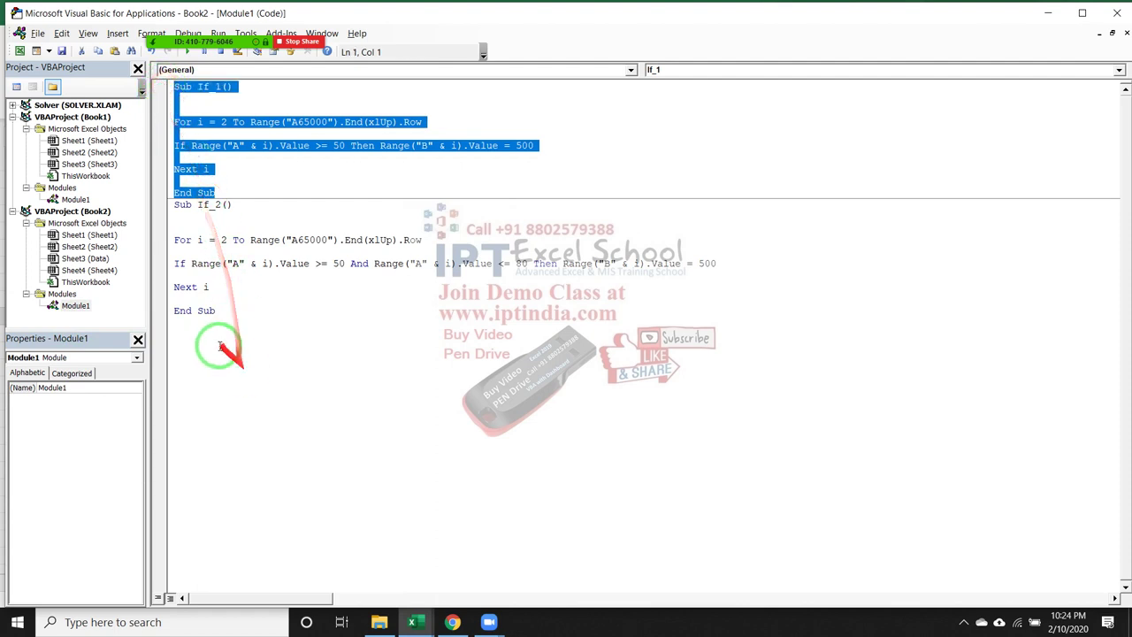
{"action": "key", "text": "ctrl+c"}
{"action": "left_click", "coordinate": [220, 347]}
{"action": "key", "text": "ctrl+v"}
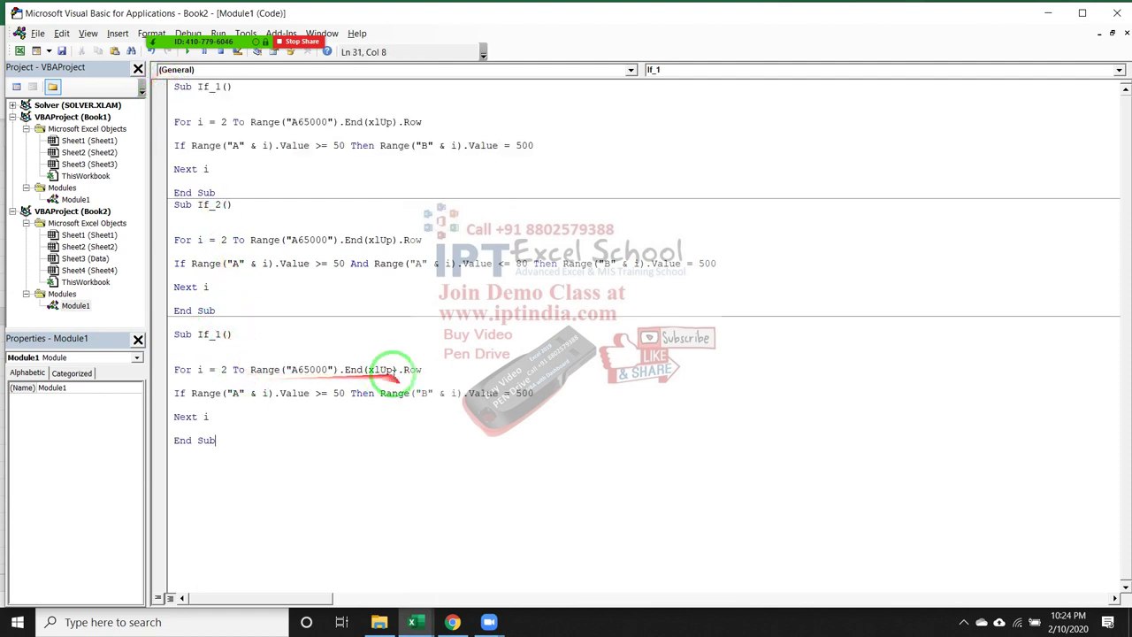
Turn the copy into a block If, adding a Range(...).Interior.Color = vbBlue line and End If
{"action": "left_click", "coordinate": [380, 393]}
{"action": "key", "text": "Return"}
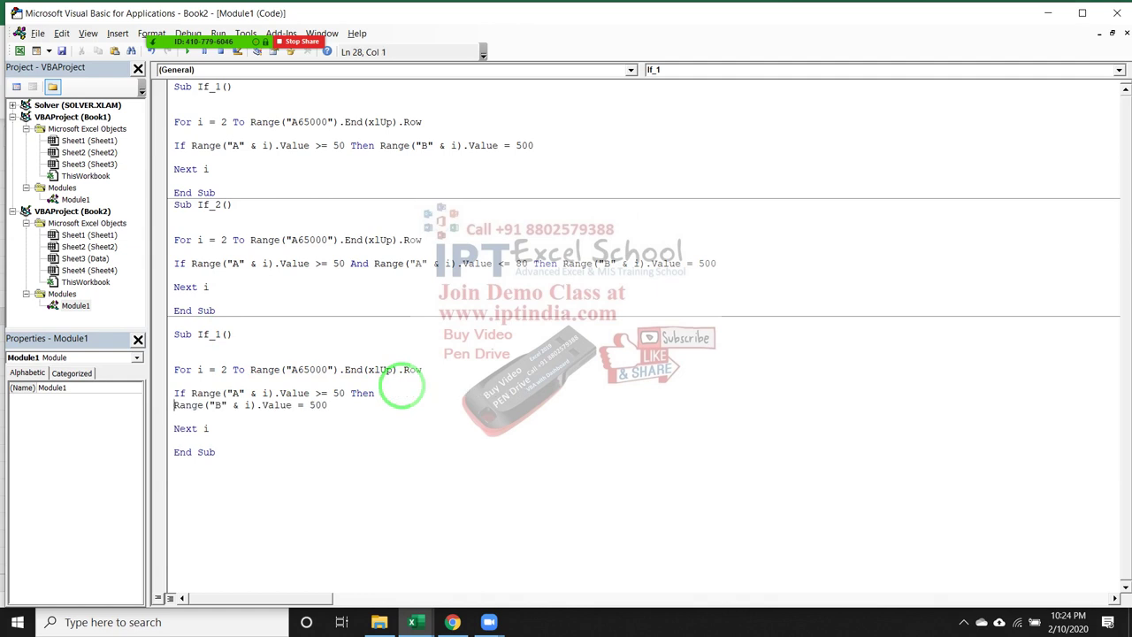
{"action": "key", "text": "Return"}
{"action": "type", "text": "range(\"A\" &"}
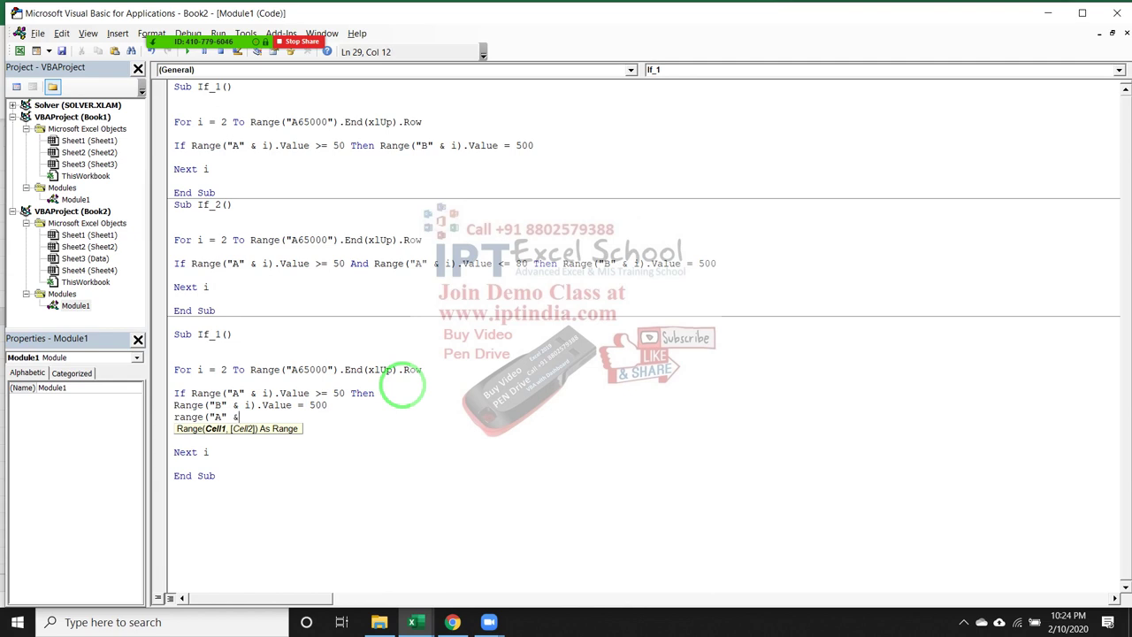
{"action": "type", "text": " i)"}
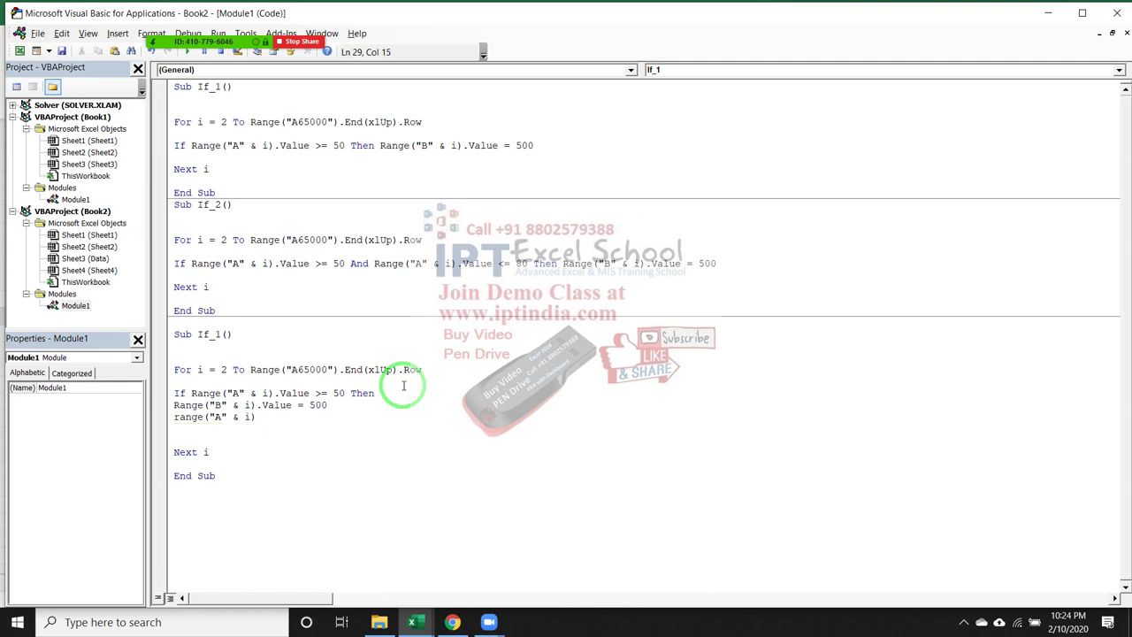
{"action": "type", "text": ".in"}
{"action": "key", "text": "Down"}
{"action": "key", "text": "Down"}
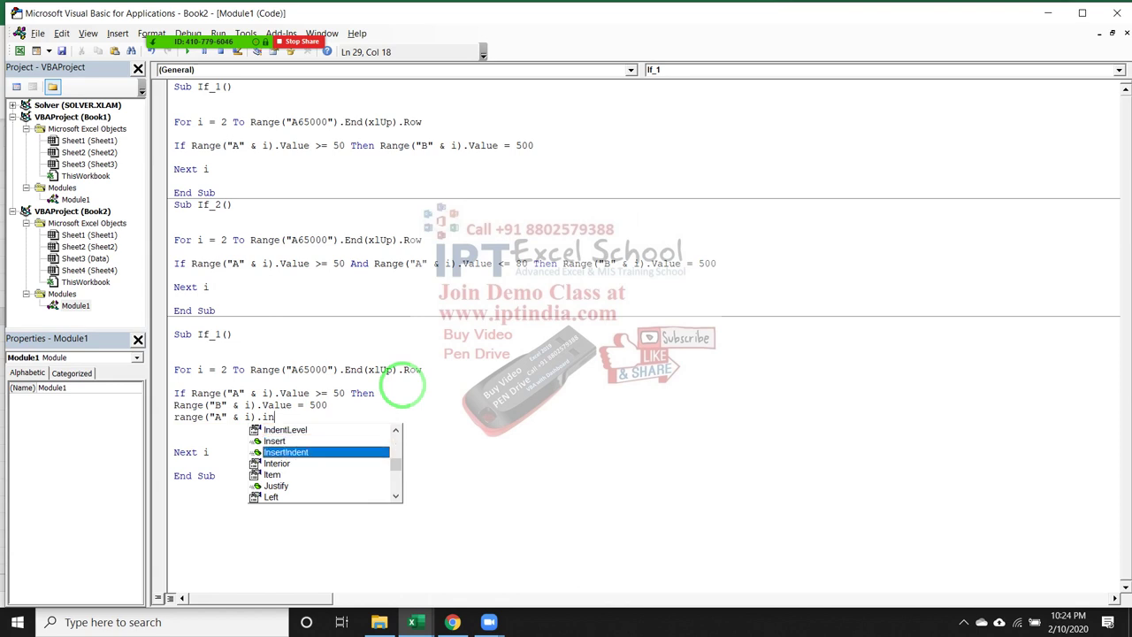
{"action": "key", "text": "Down"}
{"action": "key", "text": "Tab"}
{"action": "type", "text": "."}
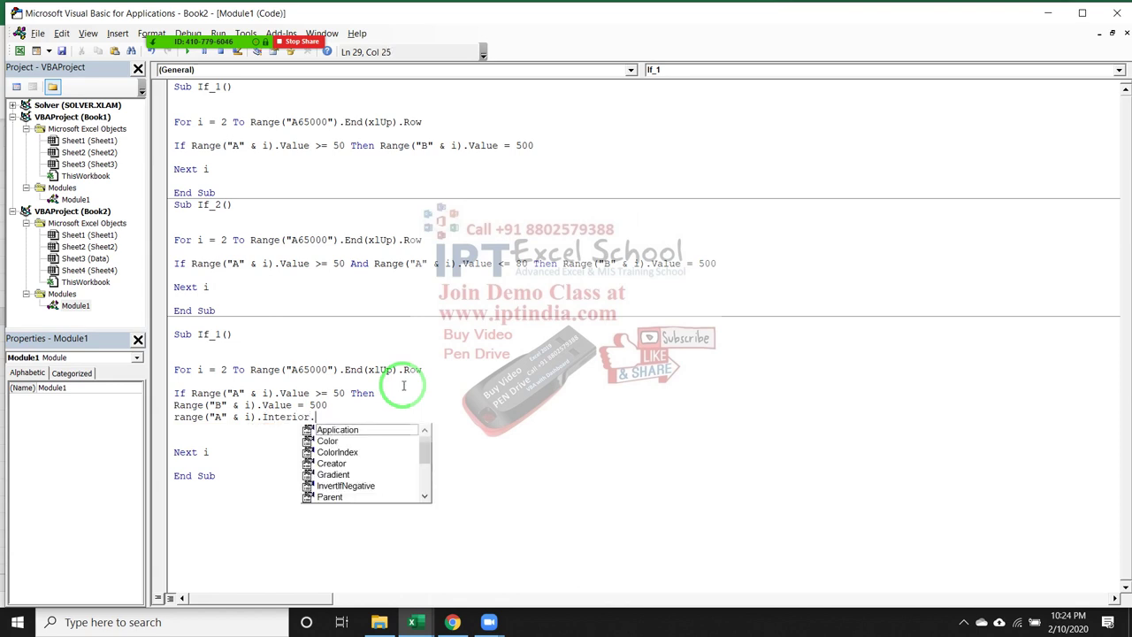
{"action": "type", "text": "co"}
{"action": "key", "text": "Tab"}
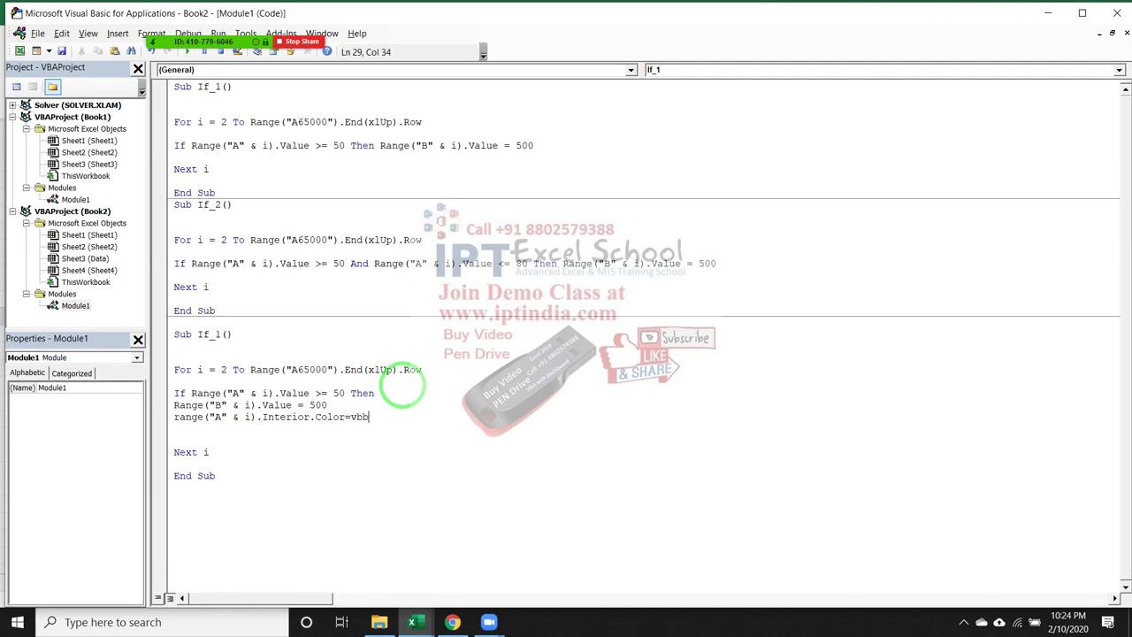
{"action": "key", "text": "Return"}
{"action": "key", "text": "Down"}
{"action": "key", "text": "Down"}
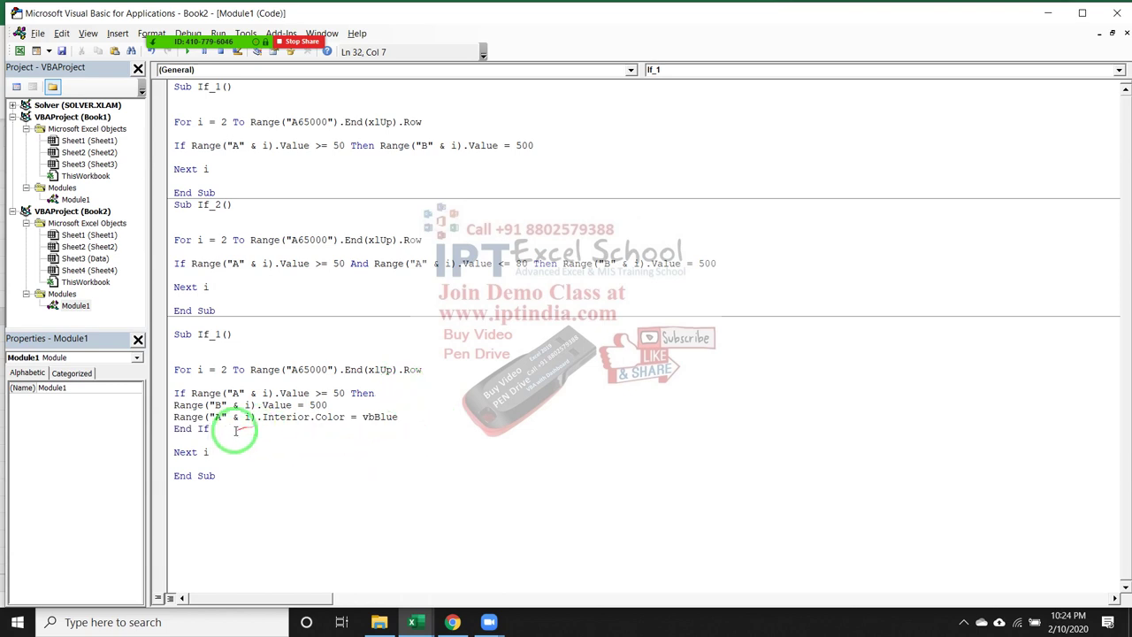
{"action": "left_click_drag", "start_coordinate": [236, 430], "coordinate": [155, 435]}
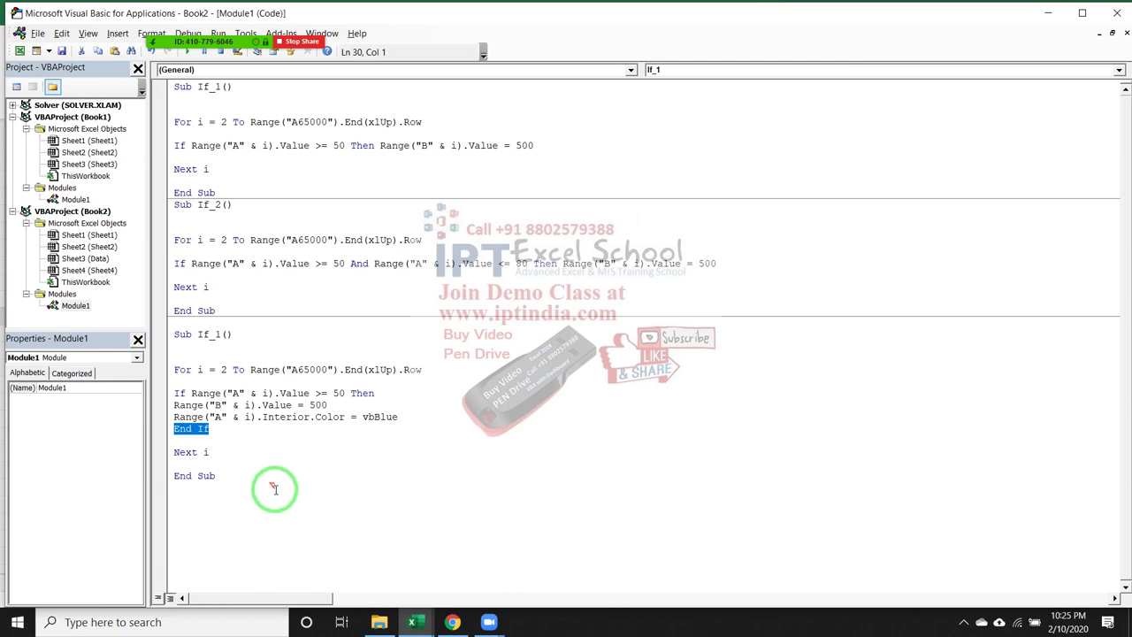
Insert a blank line above End If in the third macro
{"action": "key", "text": "shift+Up"}
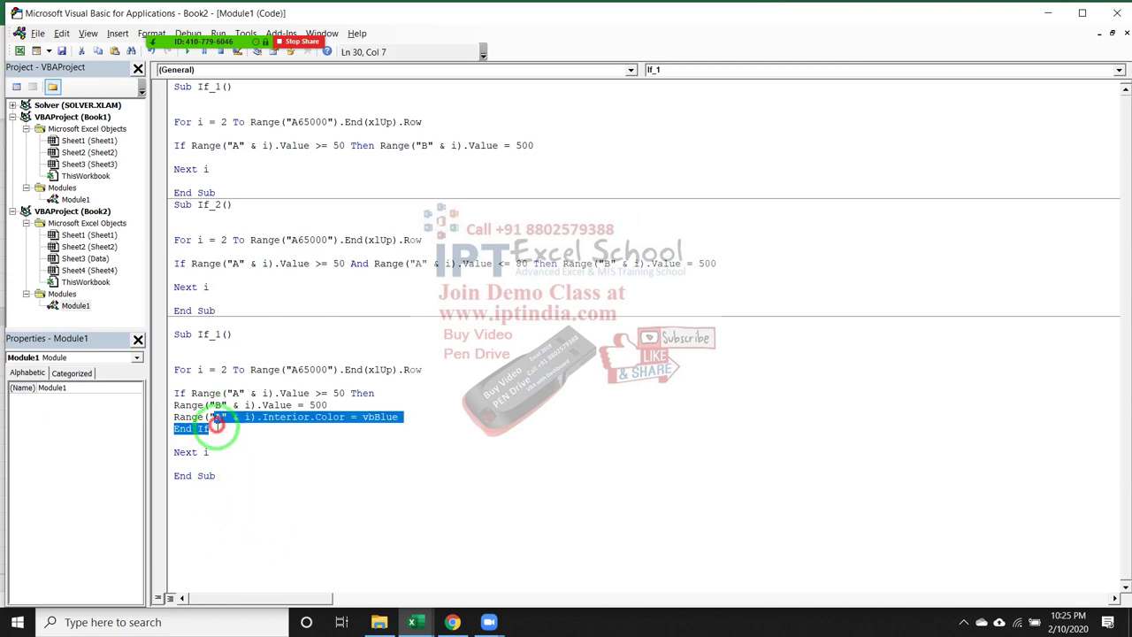
{"action": "left_click", "coordinate": [216, 433]}
{"action": "double_click", "coordinate": [216, 416]}
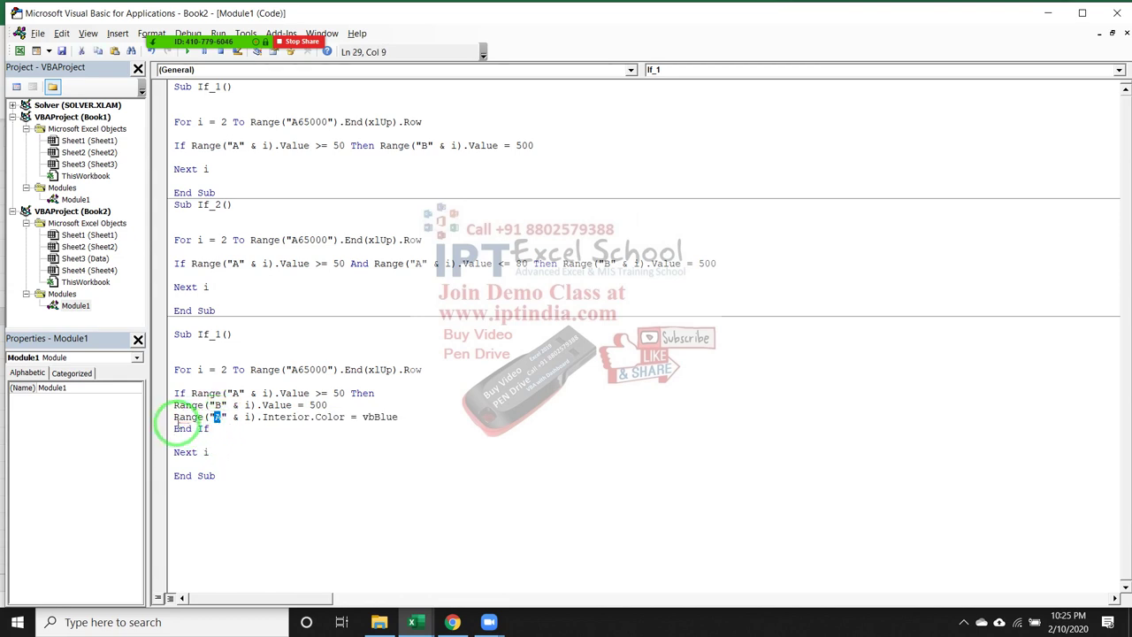
{"action": "left_click", "coordinate": [174, 428]}
{"action": "key", "text": "Return"}
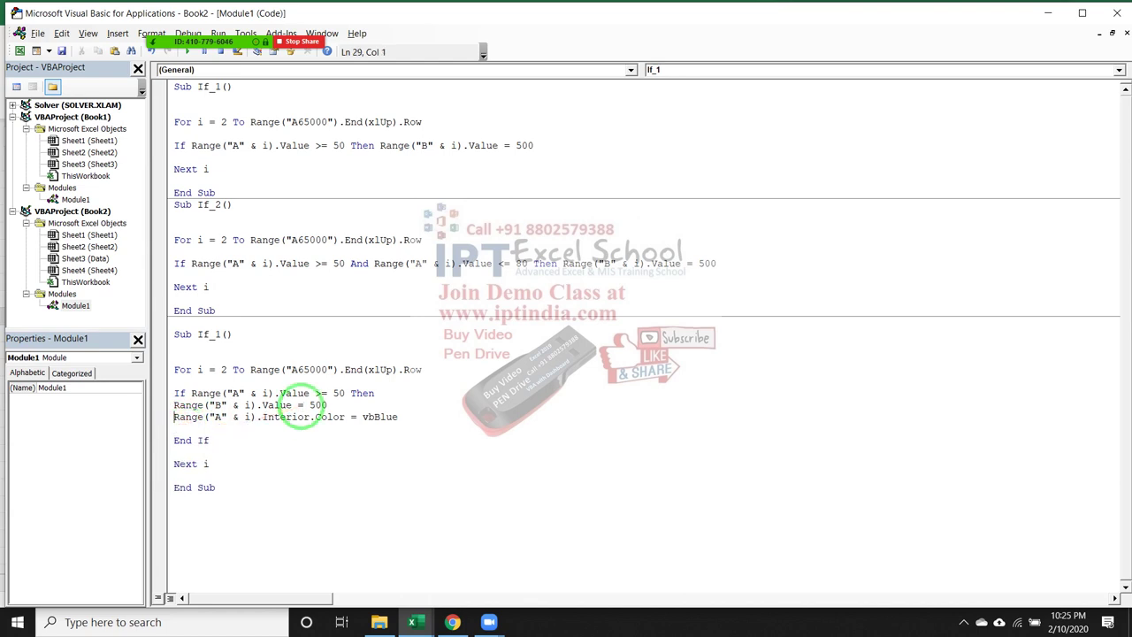
{"action": "key", "text": "shift+Down"}
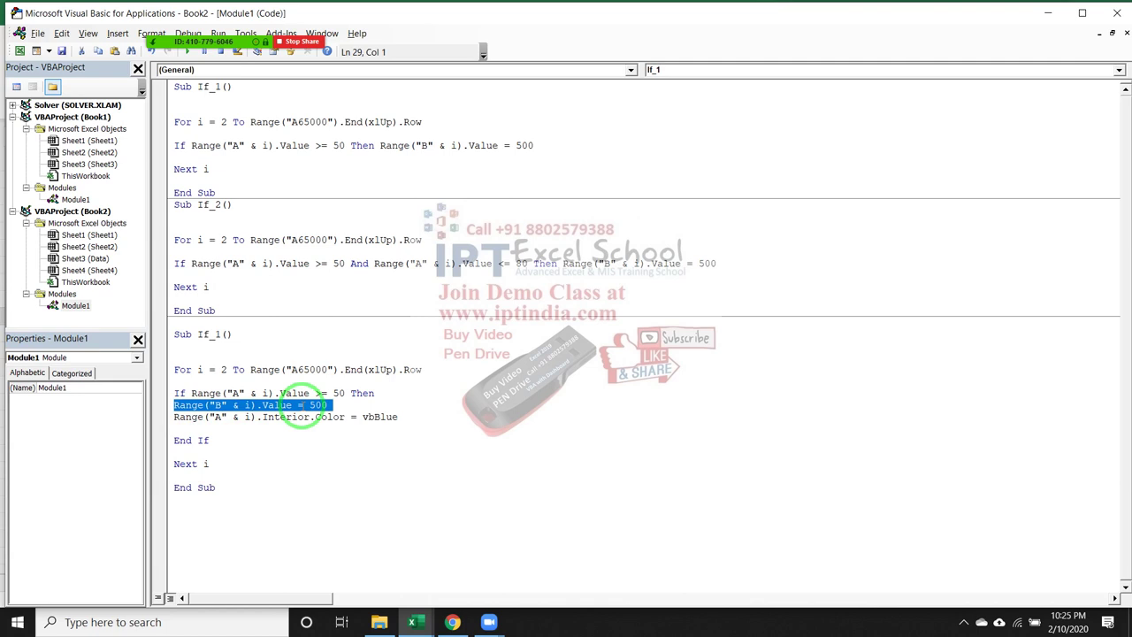
{"action": "key", "text": "Right"}
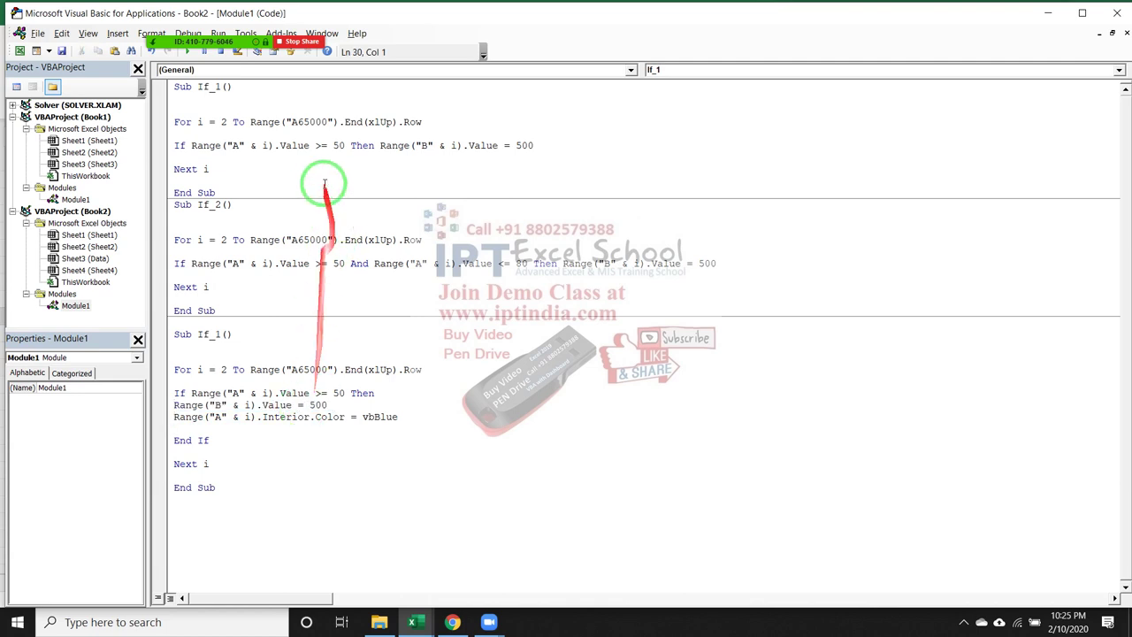
Review the first macro's single-line If, then switch to Excel's Sheet4
{"action": "left_click", "coordinate": [380, 144]}
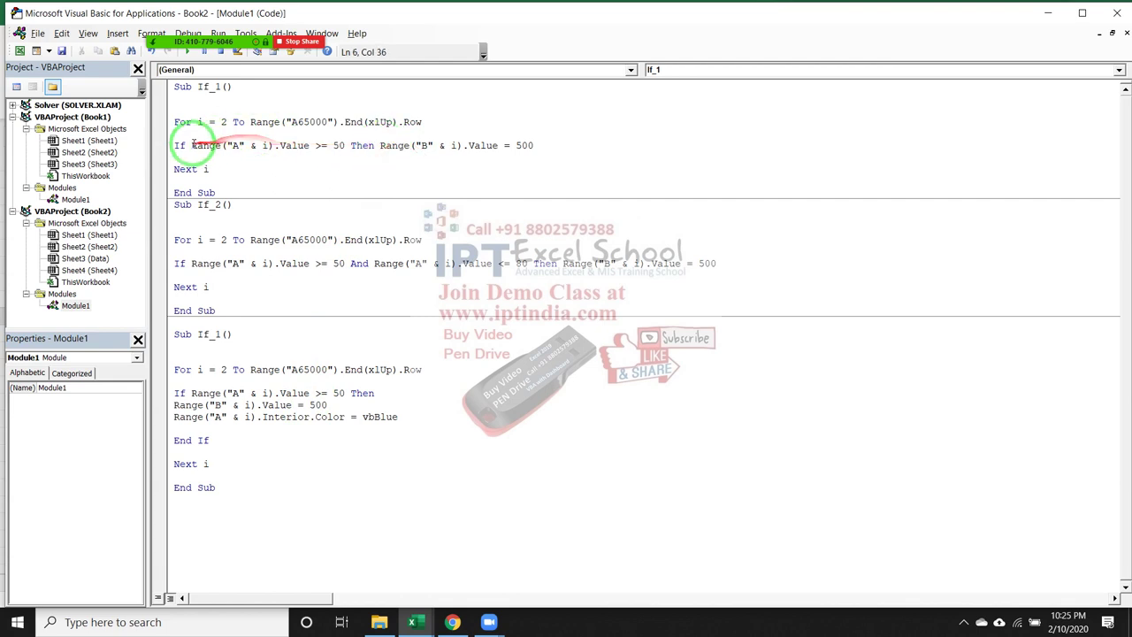
{"action": "left_click", "coordinate": [176, 145]}
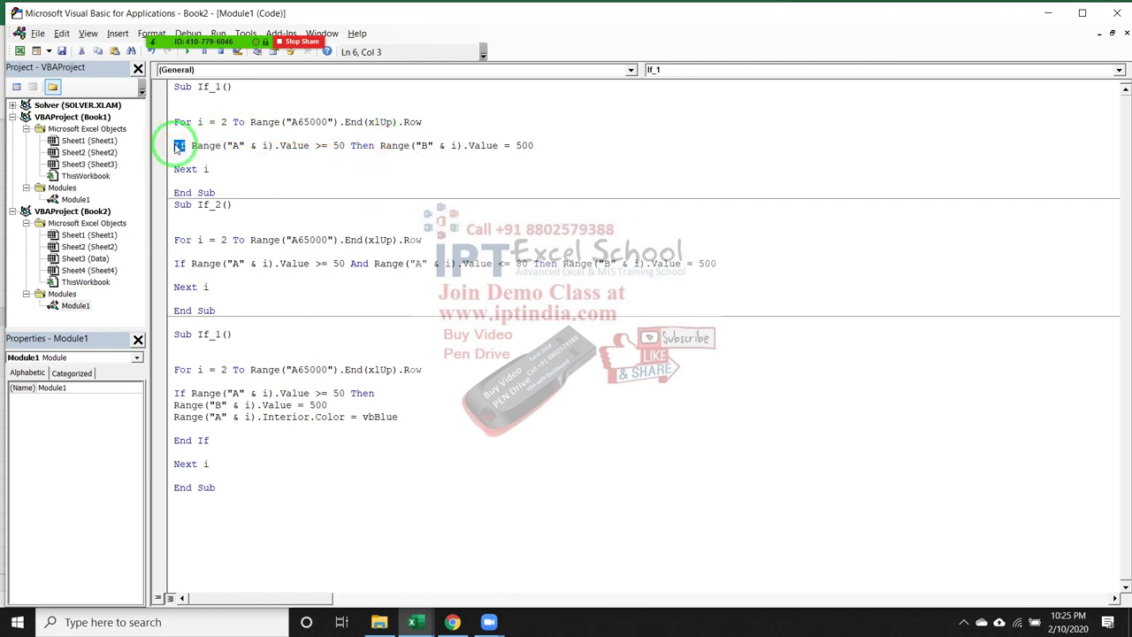
{"action": "key", "text": "shift+Down"}
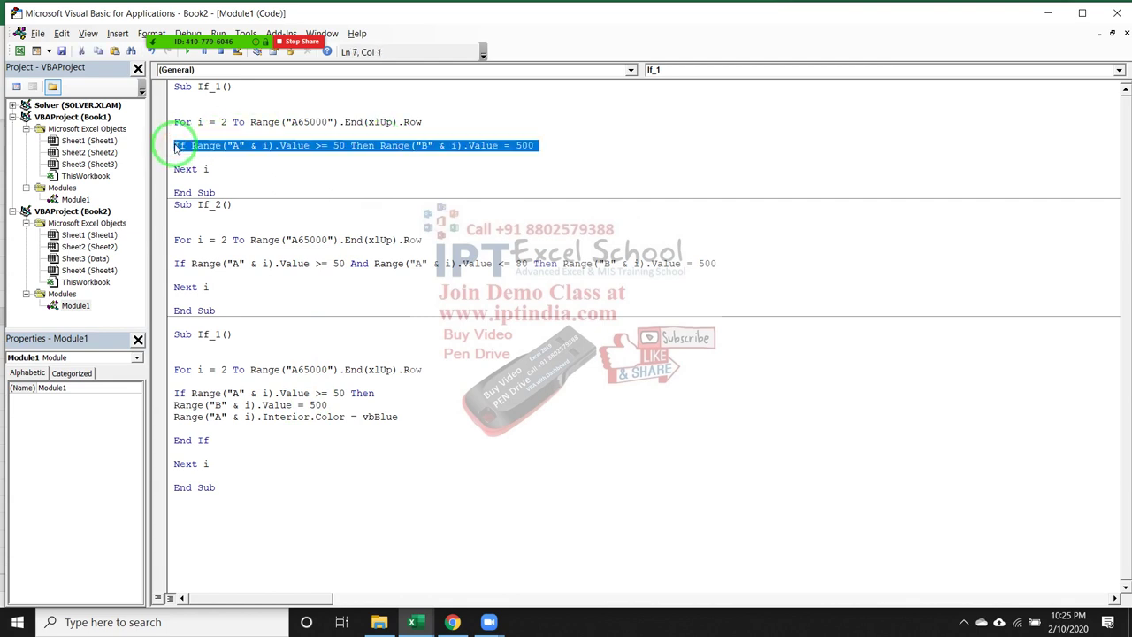
{"action": "left_click", "coordinate": [176, 148]}
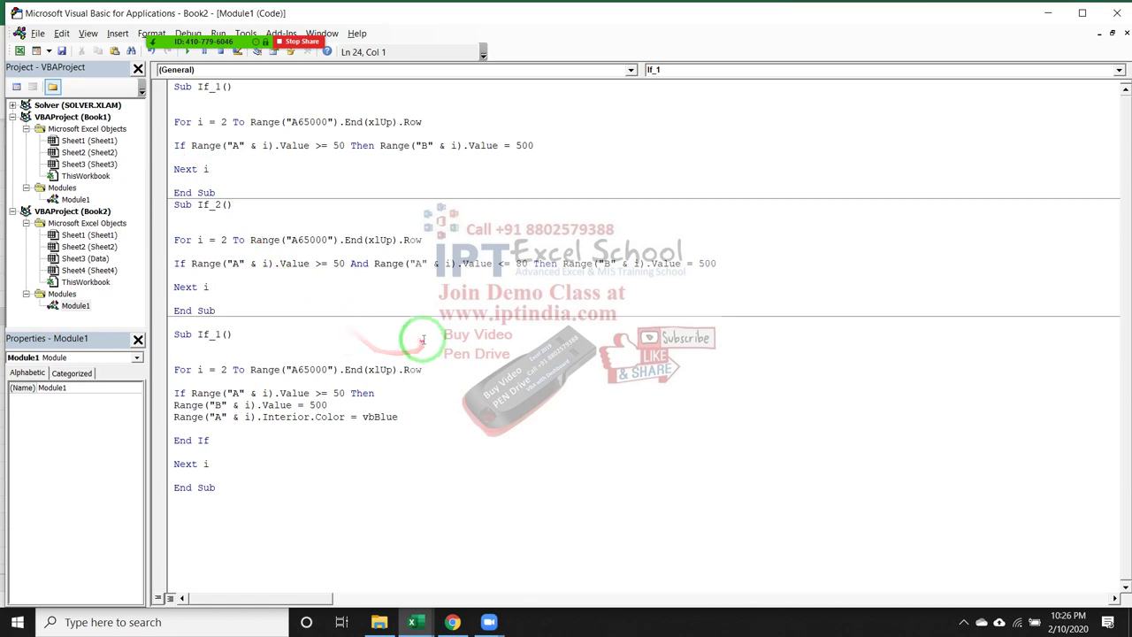
{"action": "key", "text": "alt+Tab"}
{"action": "key", "text": "alt+Tab"}
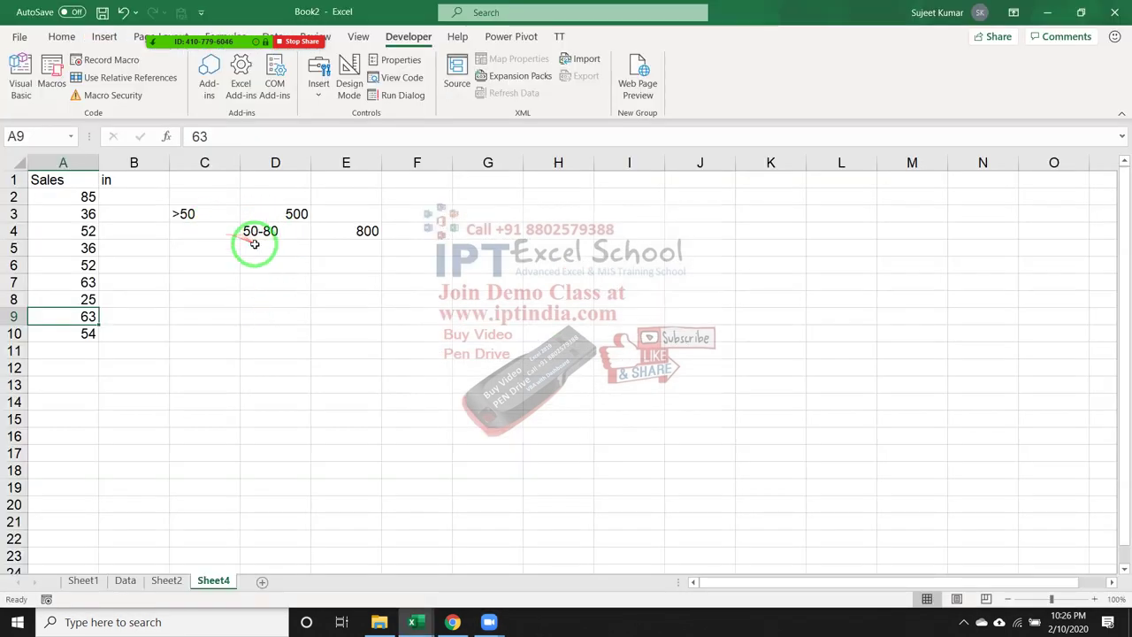
Enter 500 in D5 to test the code and dismiss the 'Ambiguous name detected' error
{"action": "left_click", "coordinate": [254, 245]}
{"action": "type", "text": "500"}
{"action": "key", "text": "Return"}
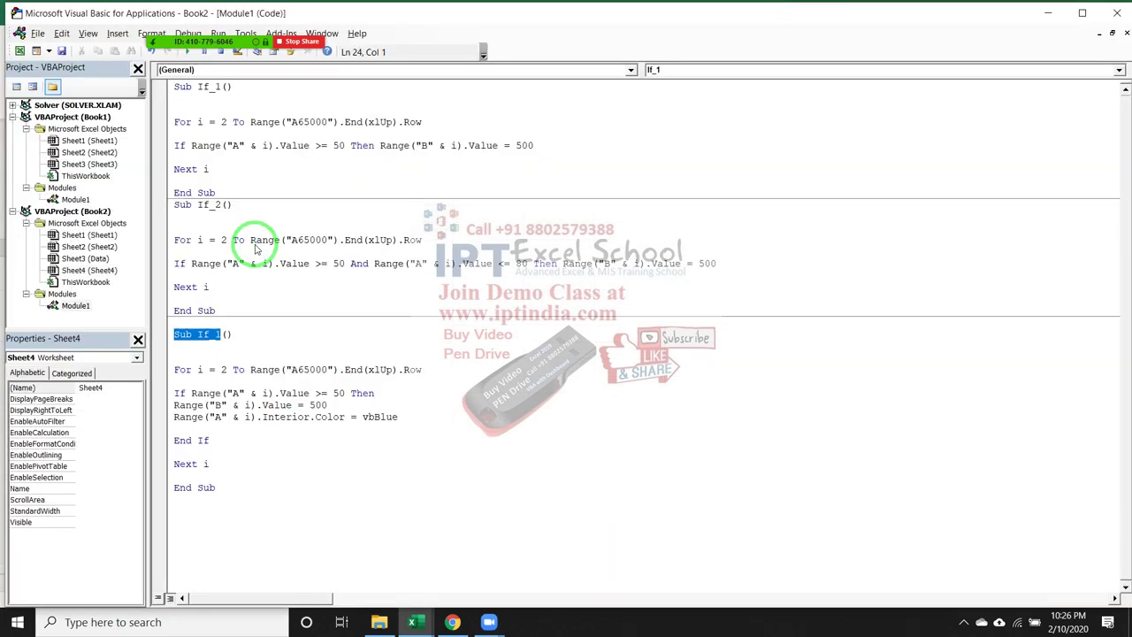
{"action": "key", "text": "Return"}
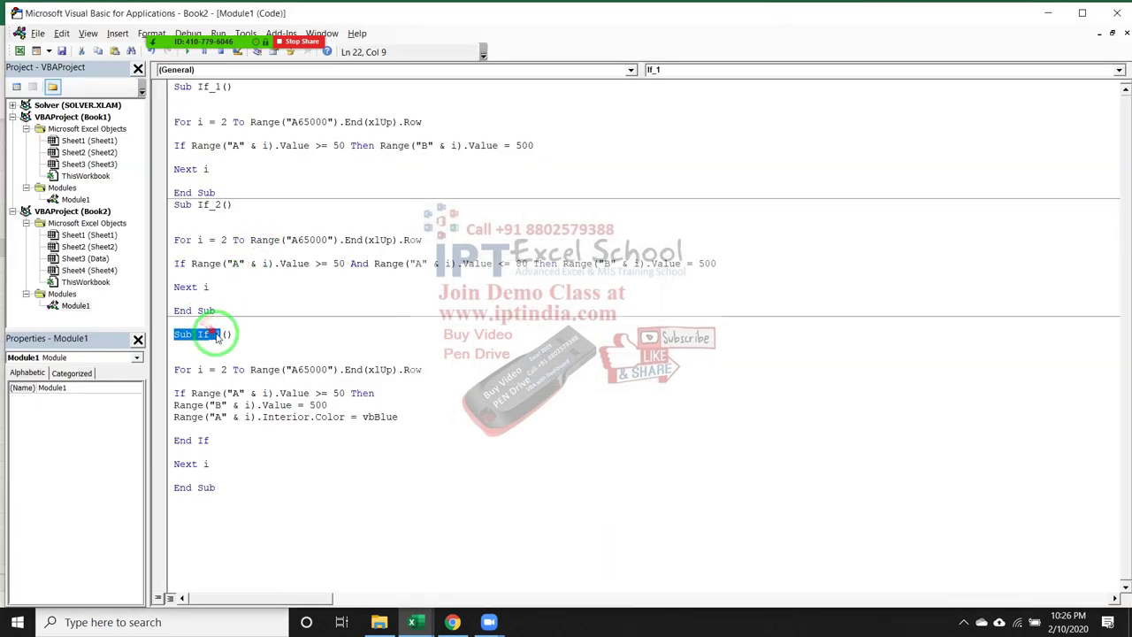
Select the 1 in the duplicate If_1 name so the third macro becomes If_3
{"action": "left_click", "coordinate": [216, 334]}
{"action": "left_click_drag", "start_coordinate": [216, 333], "coordinate": [222, 334]}
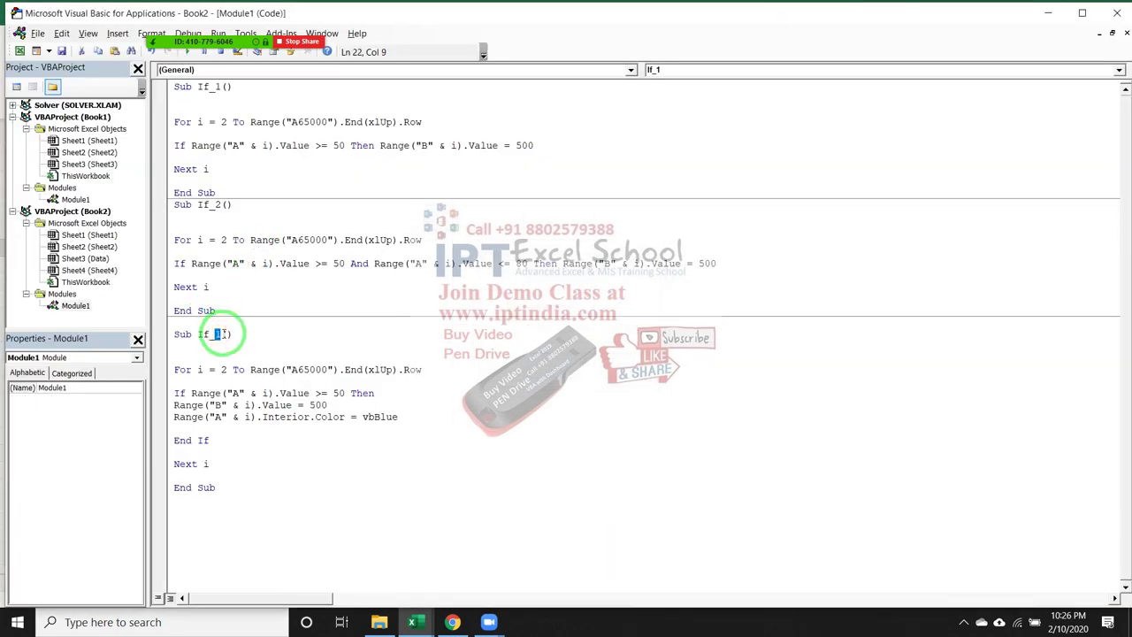
{"action": "type", "text": "3"}
{"action": "left_click", "coordinate": [452, 622]}
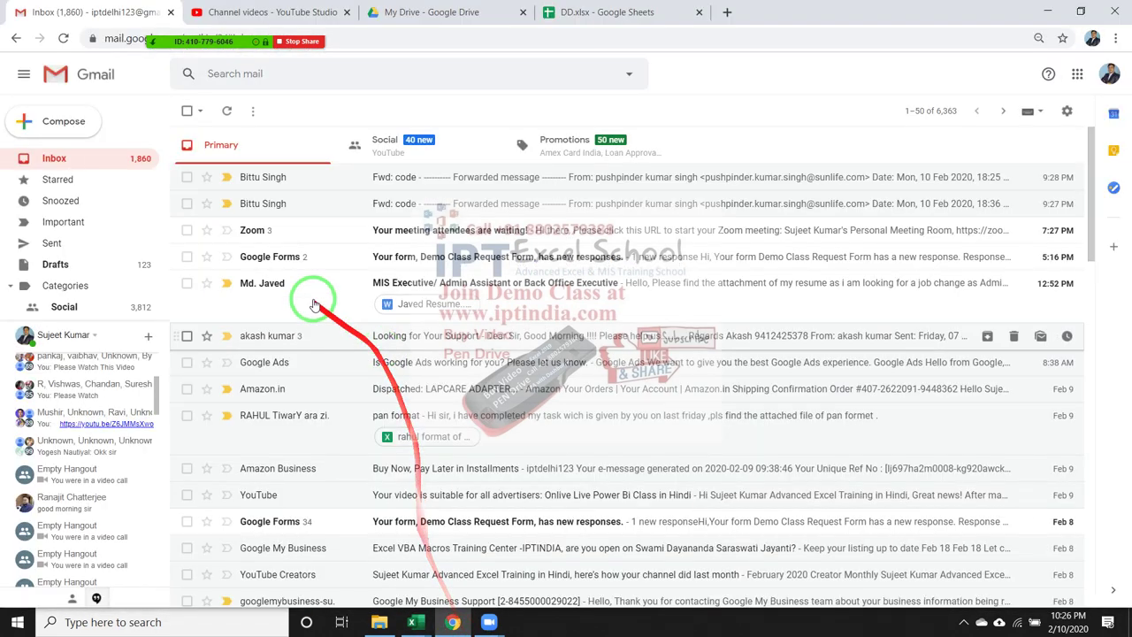
{"action": "key", "text": "alt+Tab"}
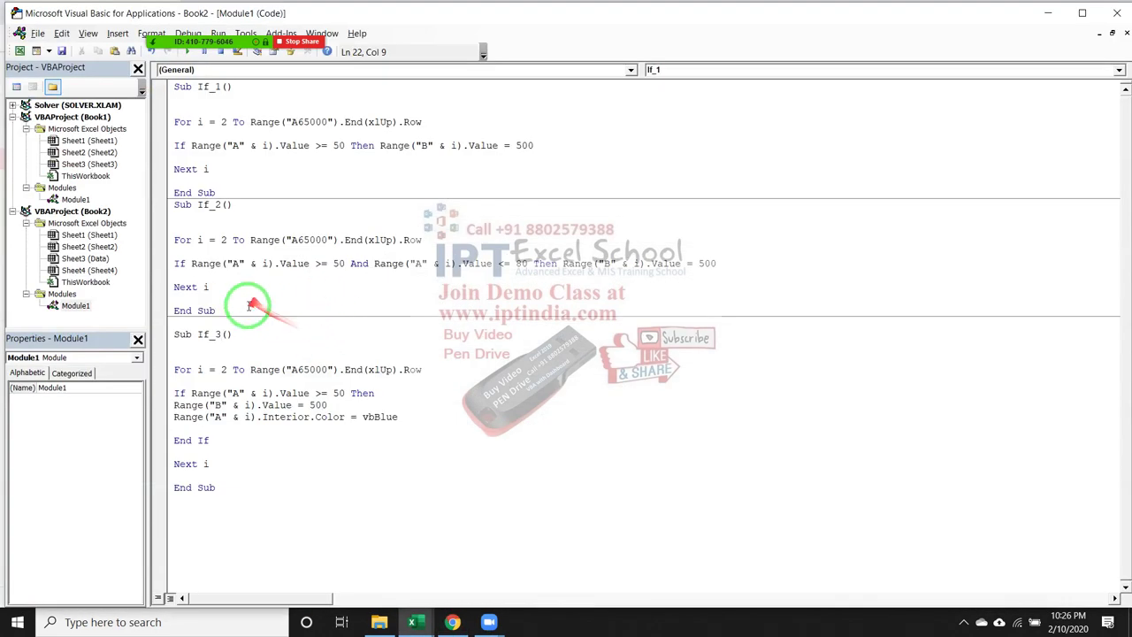
Paste a copy of If_2 after If_3 and remove the 2 from its name
{"action": "left_click_drag", "start_coordinate": [251, 306], "coordinate": [162, 204]}
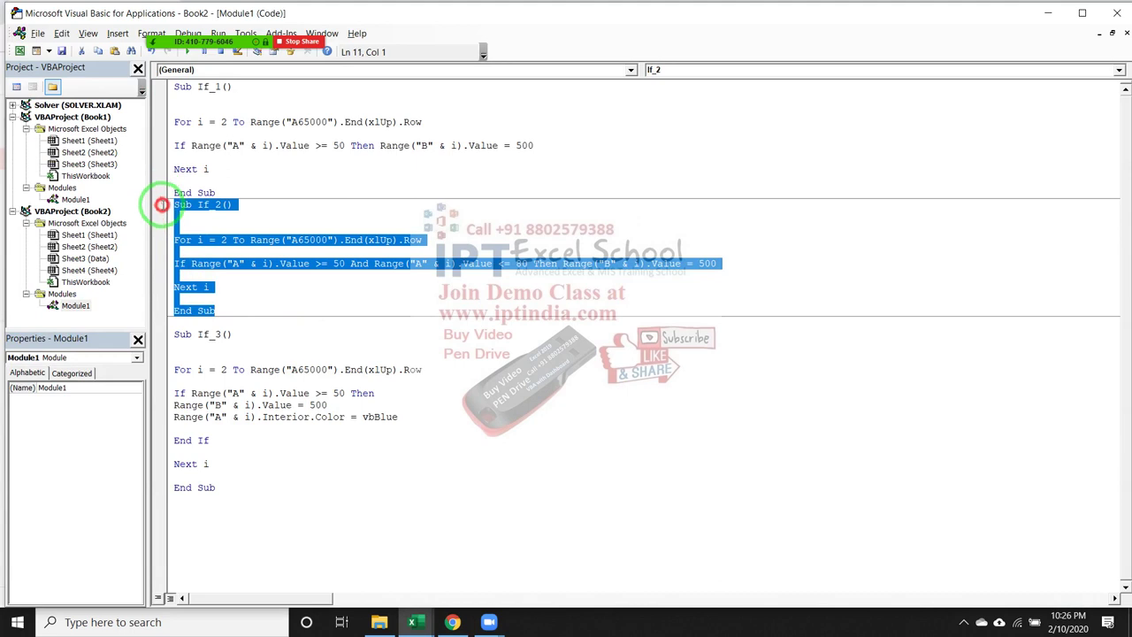
{"action": "key", "text": "ctrl+c"}
{"action": "left_click", "coordinate": [269, 542]}
{"action": "key", "text": "ctrl+v"}
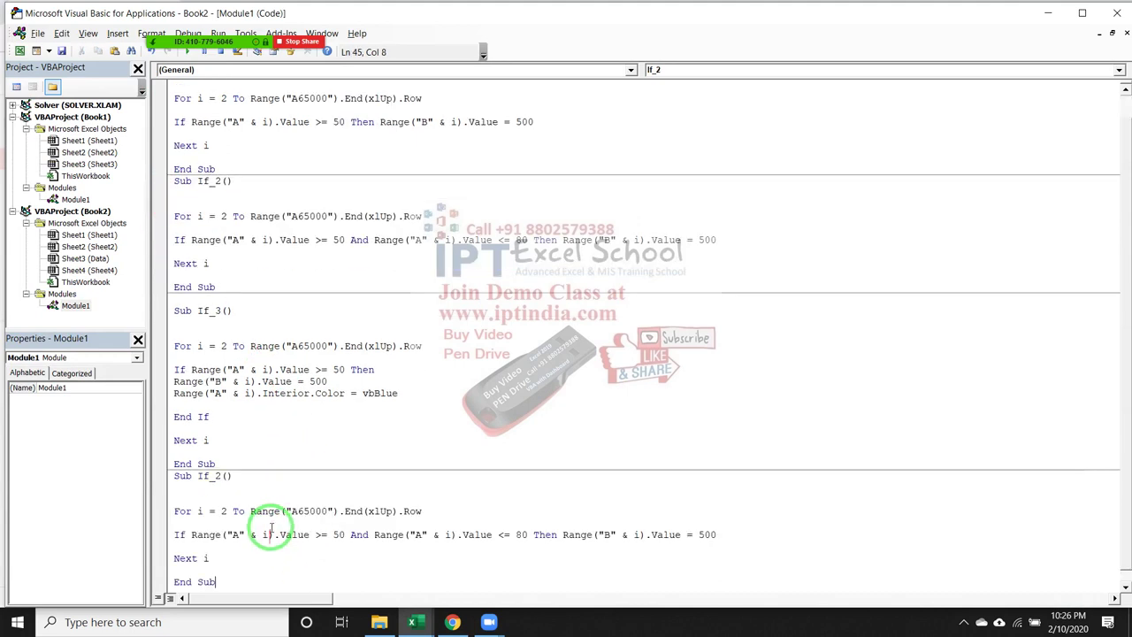
{"action": "scroll", "coordinate": [272, 531], "scroll_direction": "down", "scroll_amount": 1}
{"action": "left_click", "coordinate": [216, 463]}
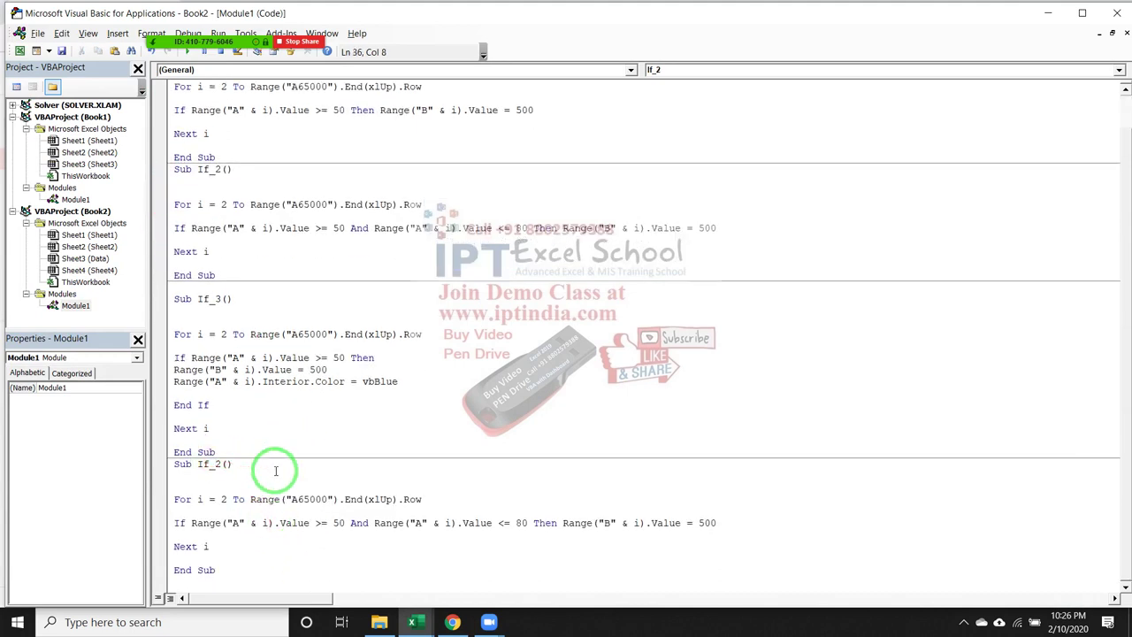
{"action": "key", "text": "Delete"}
{"action": "type", "text": "3"}
Put the column B assignment on its own line and add an Else branch with a copy of it
{"action": "left_click_drag", "start_coordinate": [274, 471], "coordinate": [544, 520]}
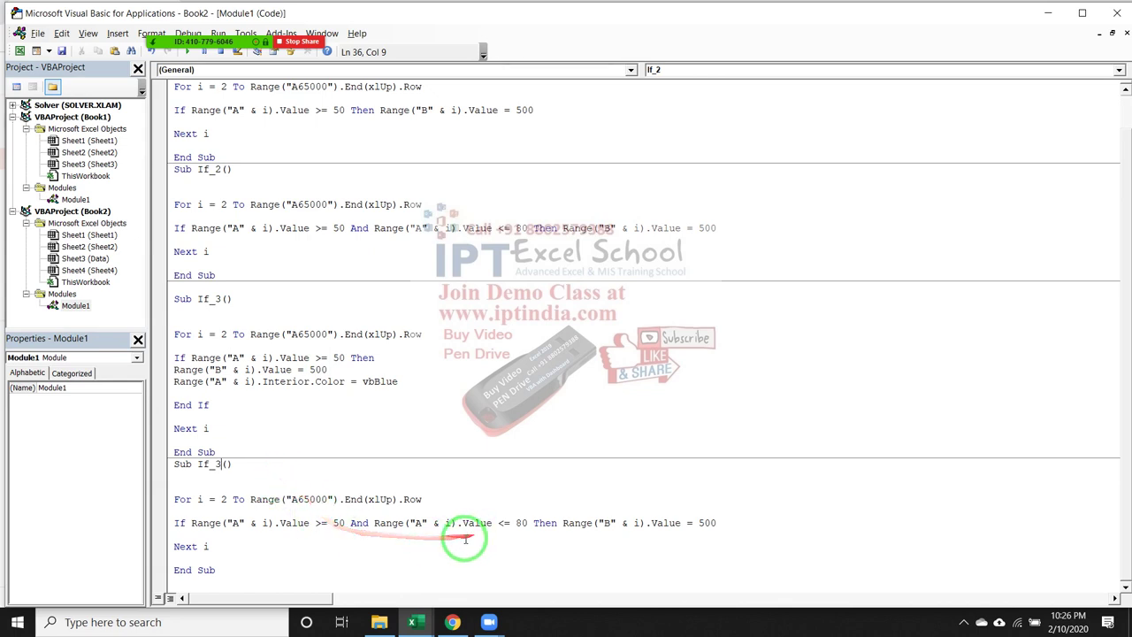
{"action": "left_click", "coordinate": [563, 522]}
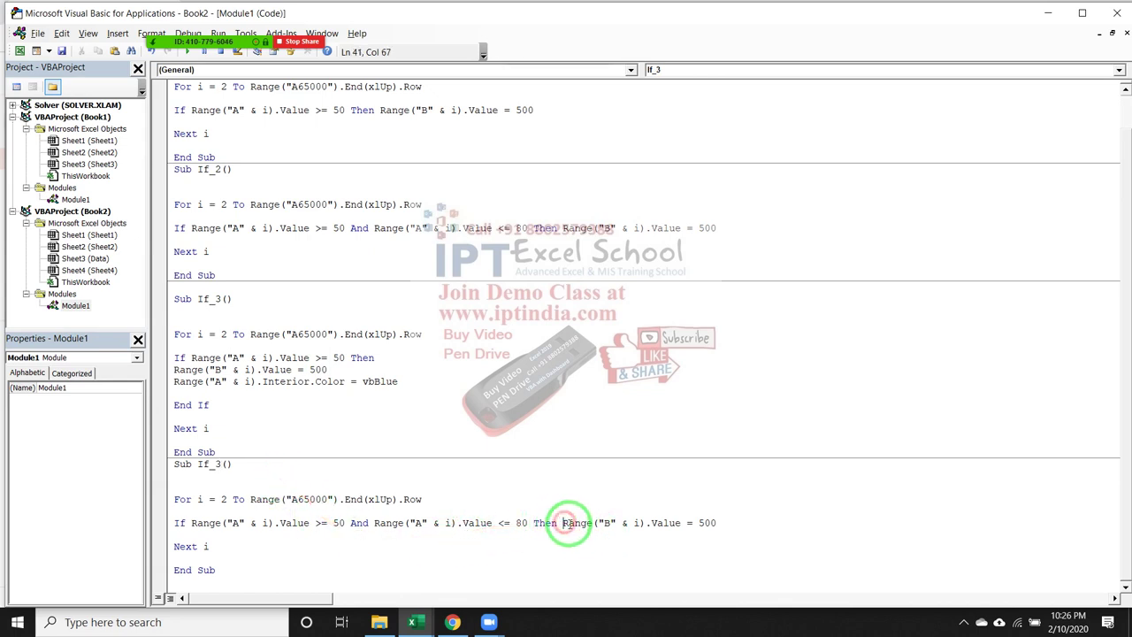
{"action": "key", "text": "Return"}
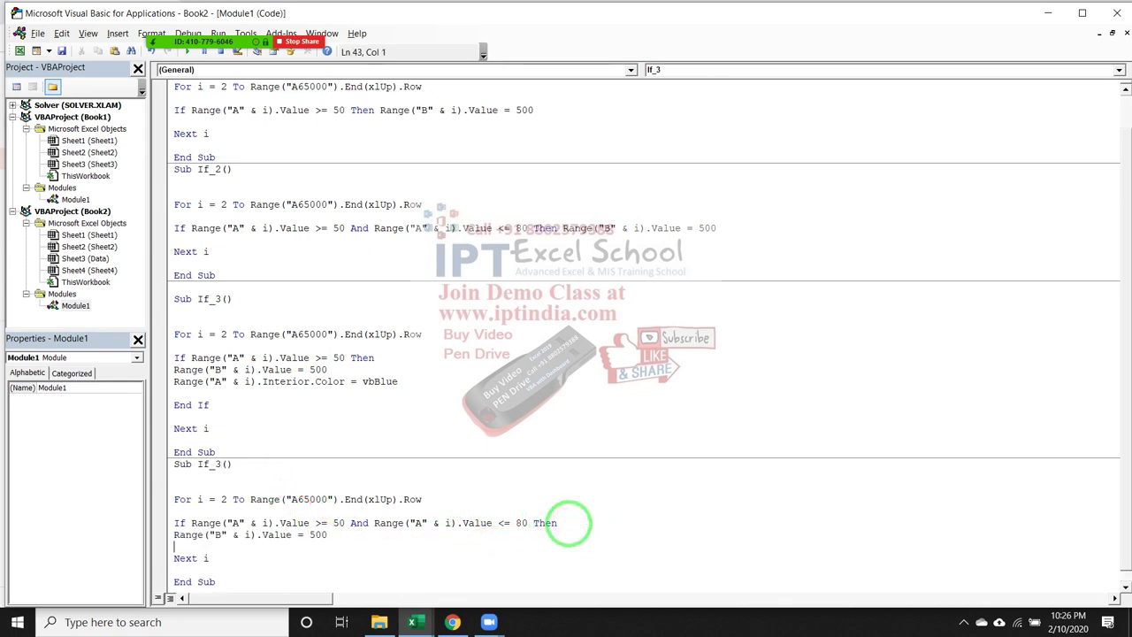
{"action": "type", "text": "esle"}
{"action": "key", "text": "Return"}
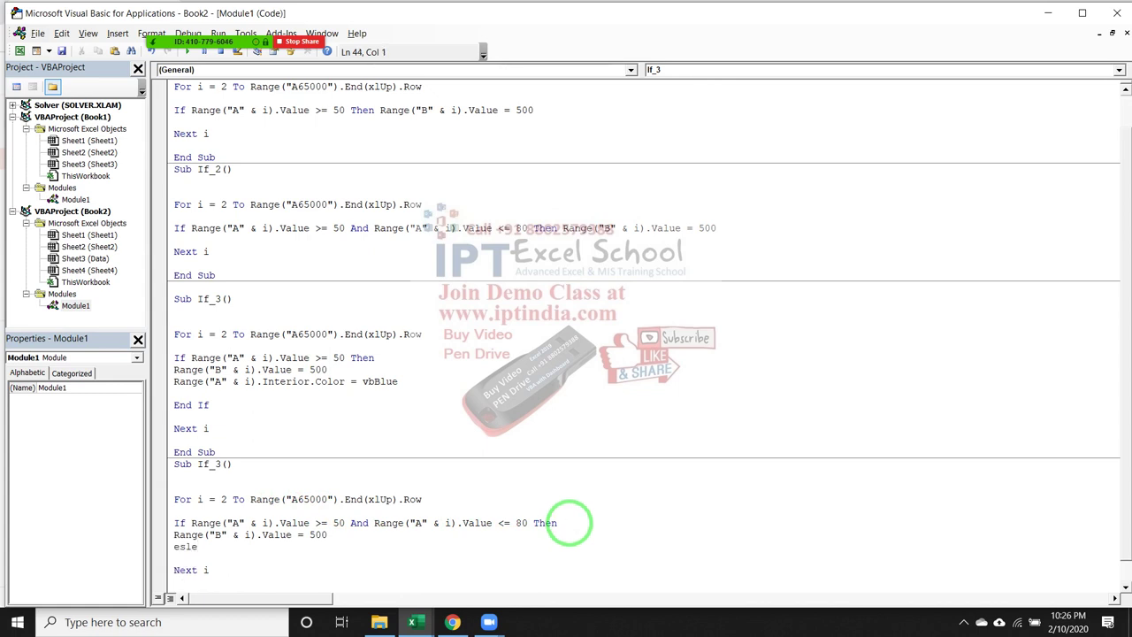
{"action": "key", "text": "BackSpace"}
{"action": "key", "text": "BackSpace"}
{"action": "type", "text": "e"}
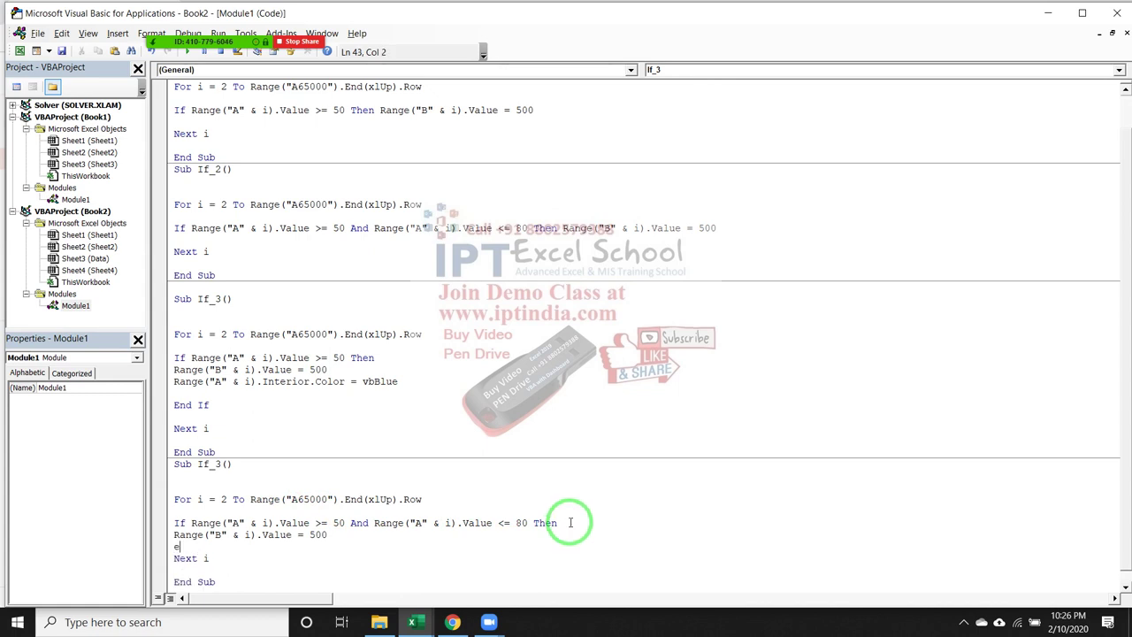
{"action": "key", "text": "Return"}
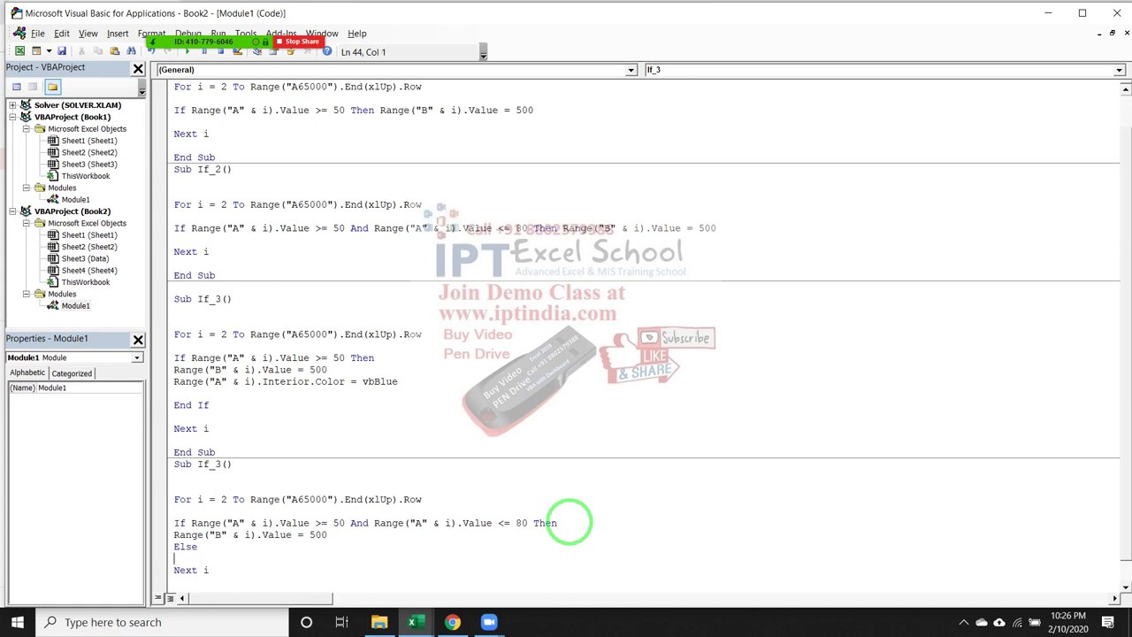
{"action": "key", "text": "shift+Up"}
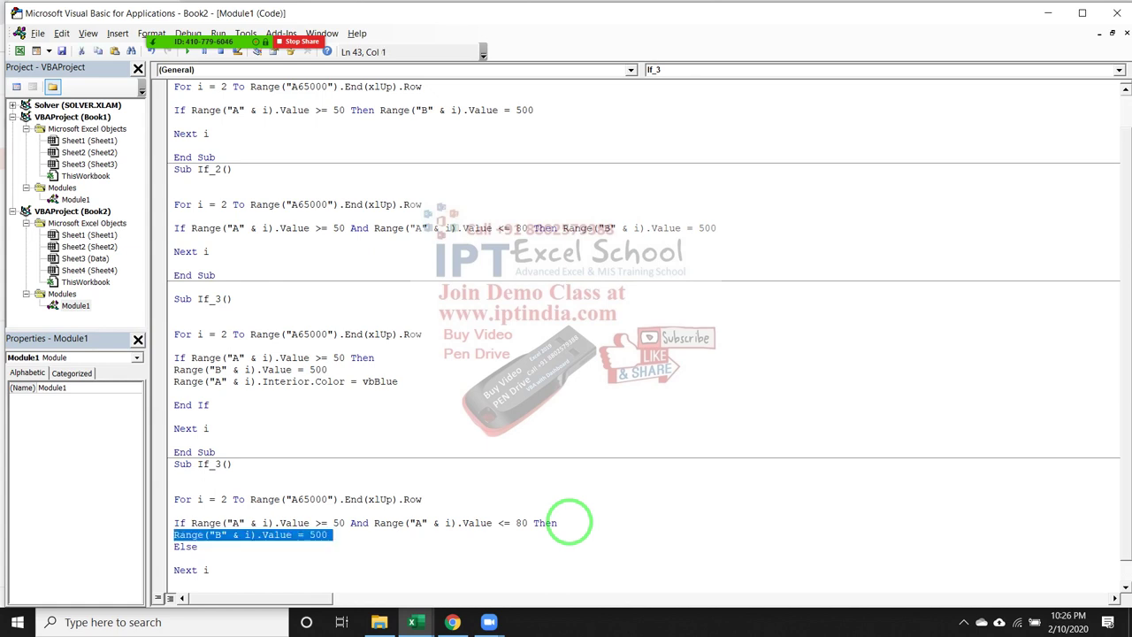
{"action": "key", "text": "Down"}
{"action": "key", "text": "ctrl+v"}
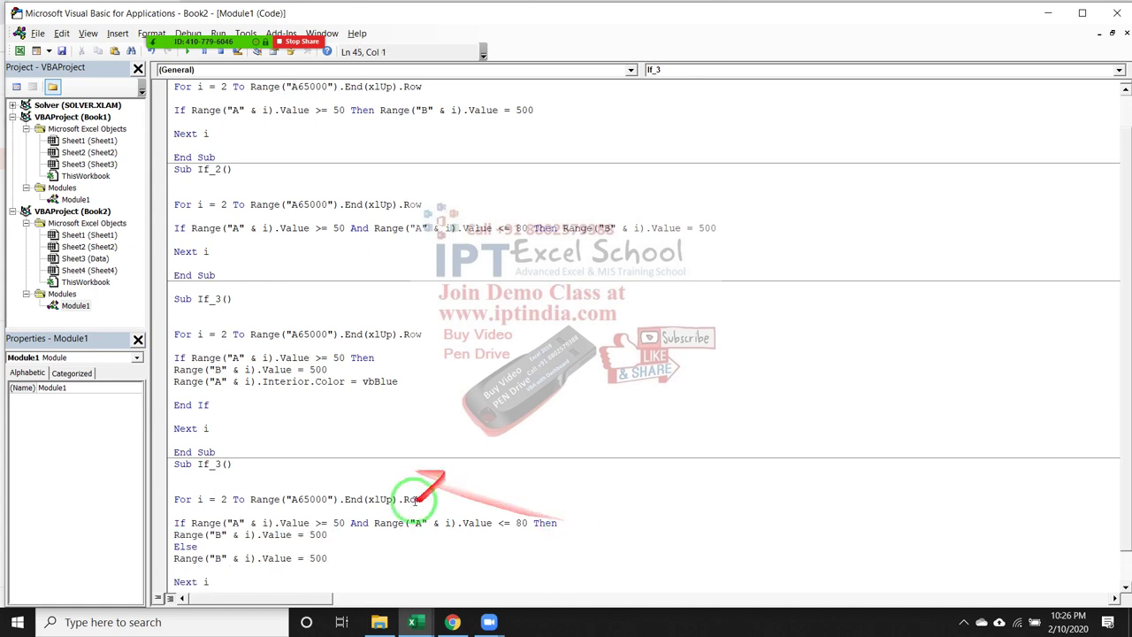
Make the Else branch write 500 and type End If below it
{"action": "left_click", "coordinate": [310, 535]}
{"action": "key", "text": "Delete"}
{"action": "type", "text": "8"}
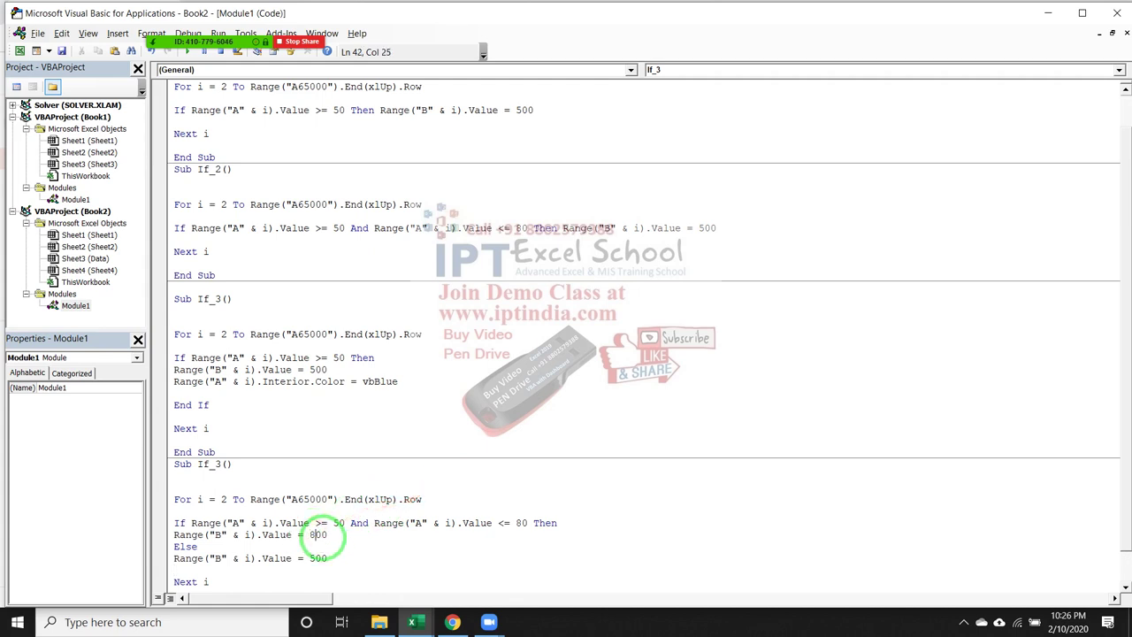
{"action": "left_click", "coordinate": [346, 558]}
{"action": "key", "text": "Return"}
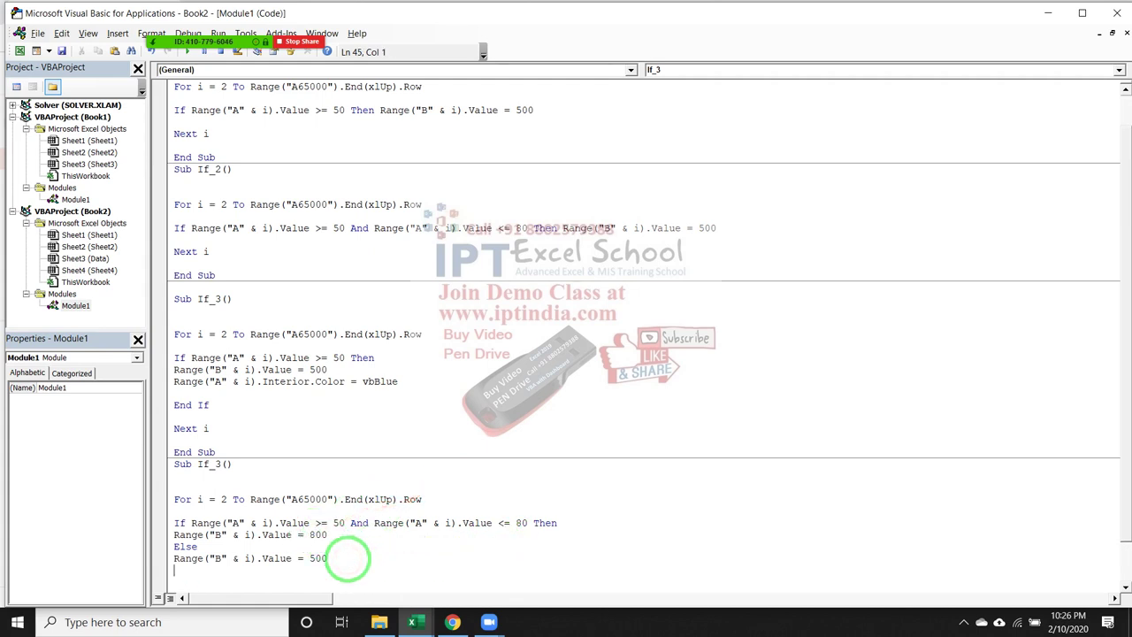
{"action": "type", "text": "en"}
Set and then clear a breakpoint on the line writing 500 to column B
{"action": "scroll", "coordinate": [354, 561], "scroll_direction": "down", "scroll_amount": 2}
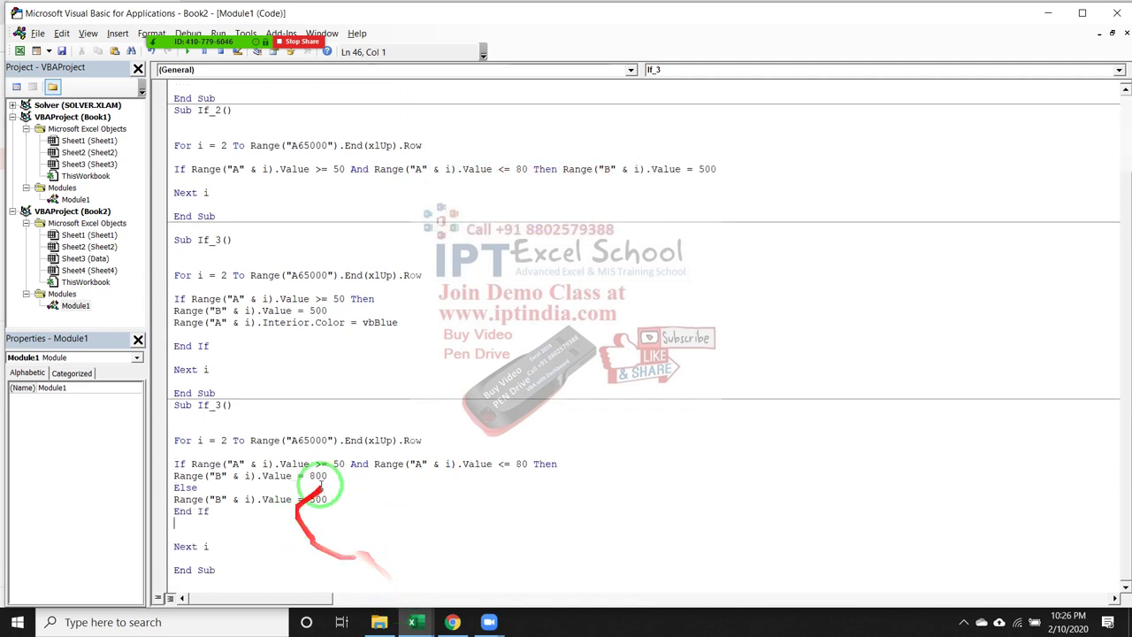
{"action": "left_click", "coordinate": [174, 465]}
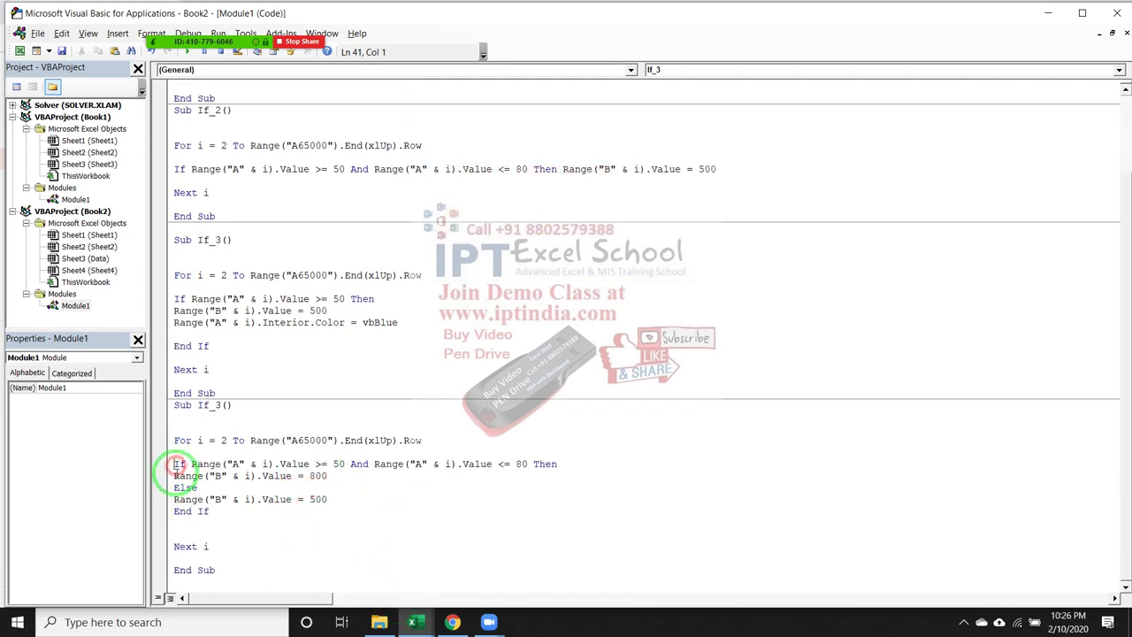
{"action": "left_click_drag", "start_coordinate": [165, 488], "coordinate": [164, 478]}
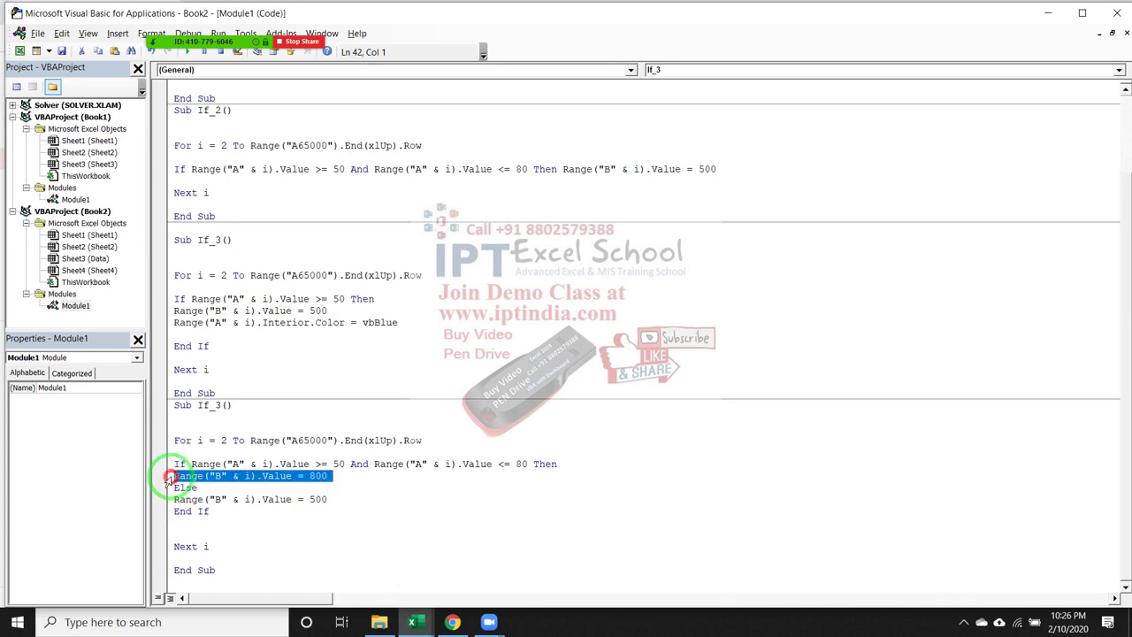
{"action": "left_click", "coordinate": [158, 500]}
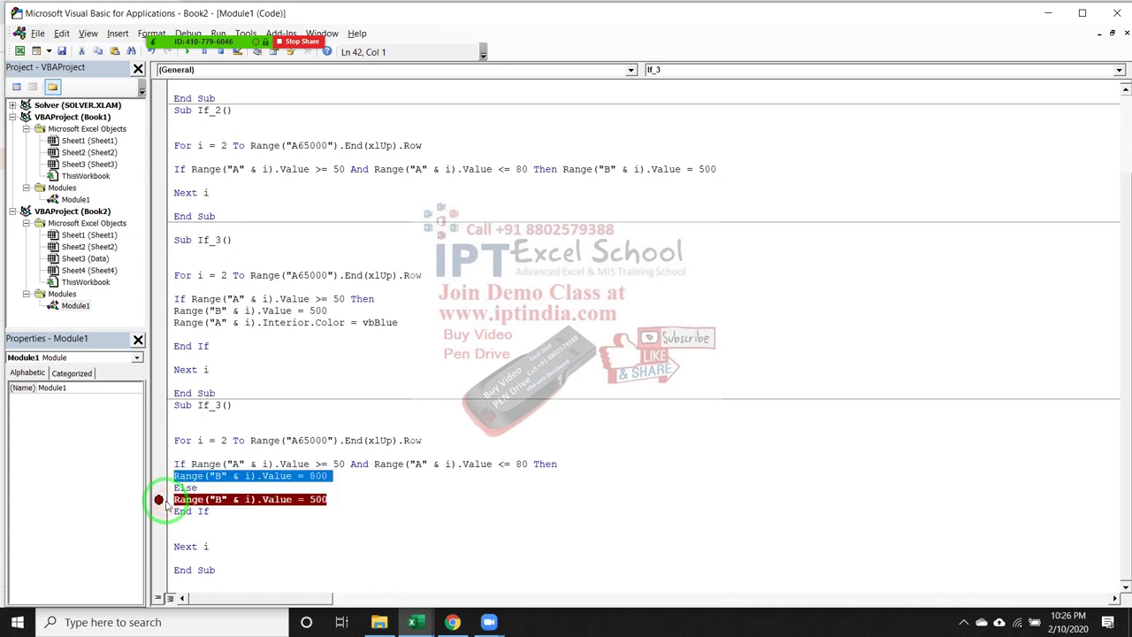
{"action": "left_click", "coordinate": [158, 500]}
{"action": "left_click_drag", "start_coordinate": [171, 500], "coordinate": [338, 504]}
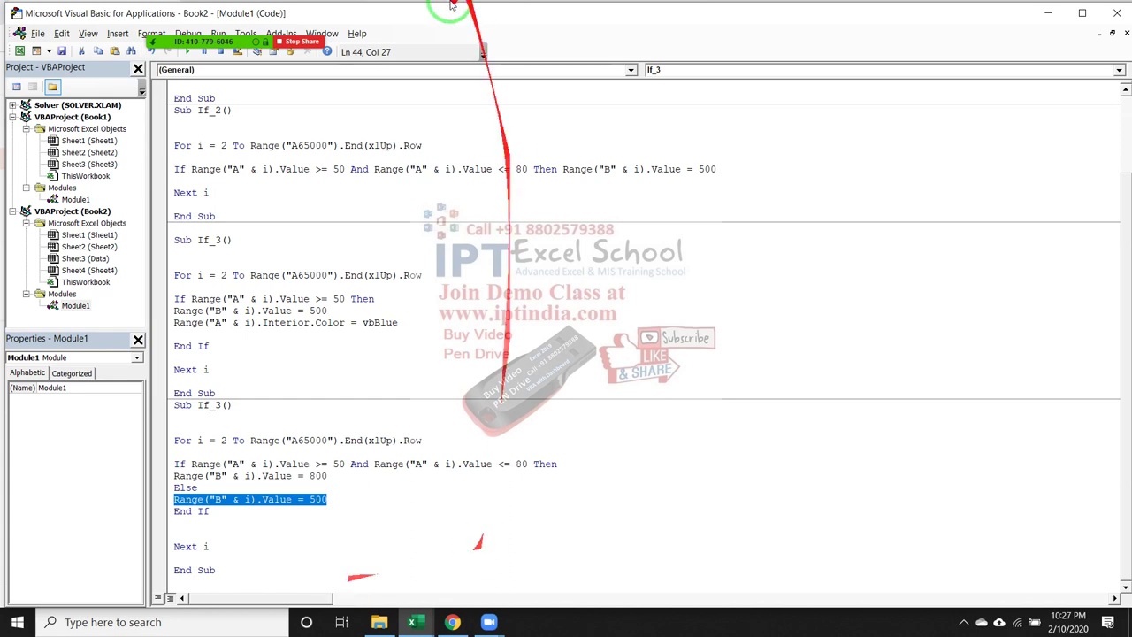
{"action": "mouse_move", "coordinate": [235, 21]}
{"action": "left_click", "coordinate": [173, 15]}
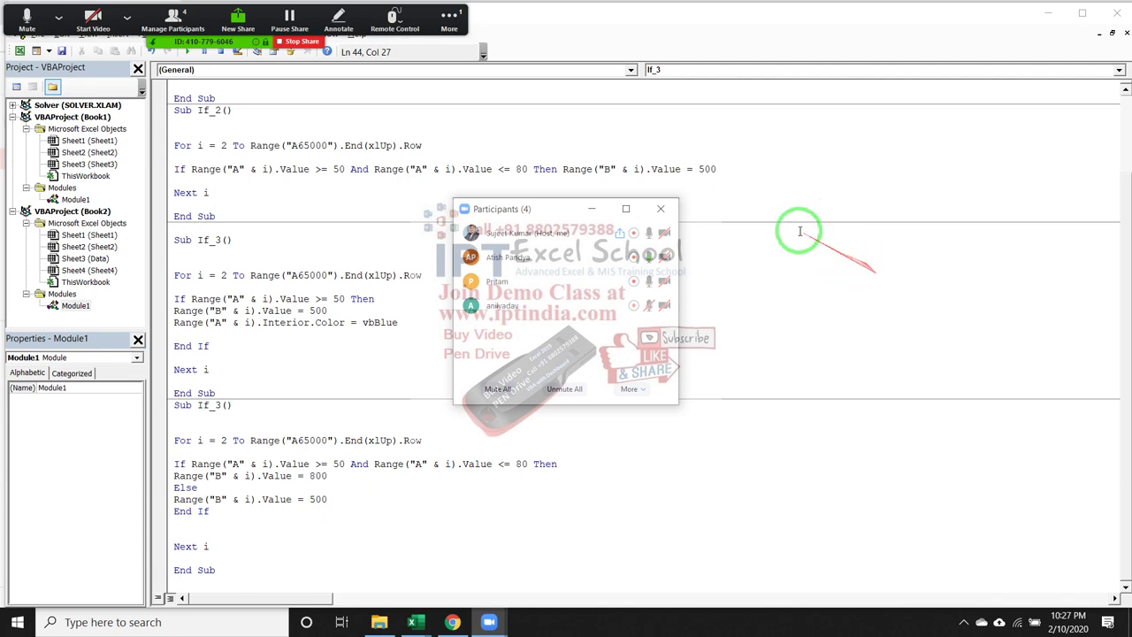
{"action": "left_click", "coordinate": [664, 207]}
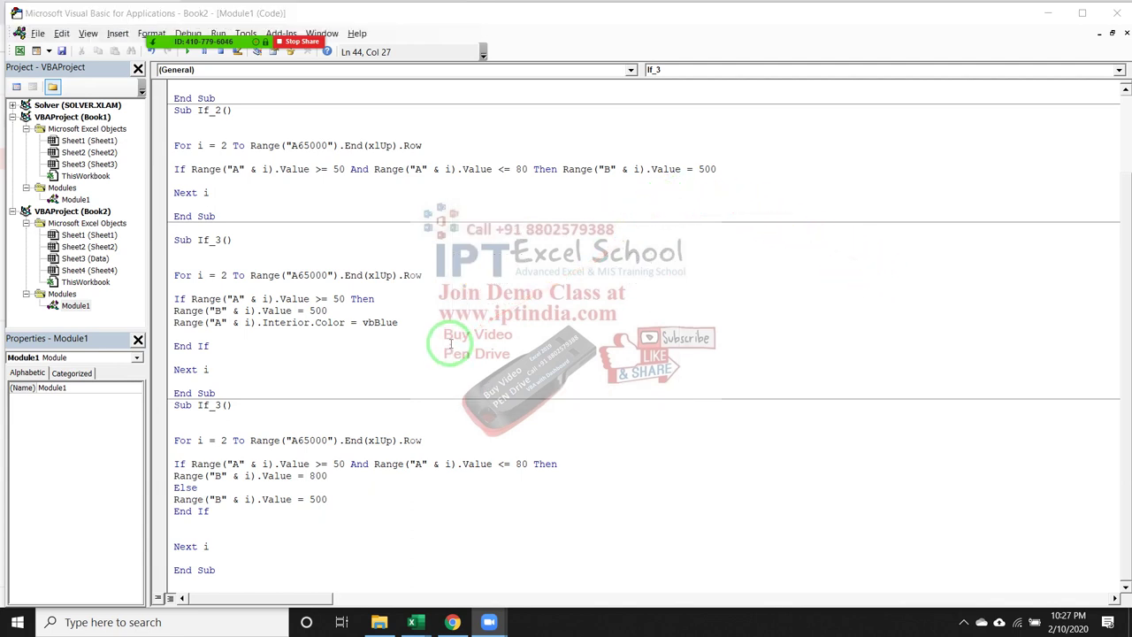
Add two blank lines after the last End Sub and select the And joining the conditions
{"action": "left_click", "coordinate": [221, 571]}
{"action": "key", "text": "Return"}
{"action": "key", "text": "Return"}
{"action": "key", "text": "Return"}
{"action": "key", "text": "Return"}
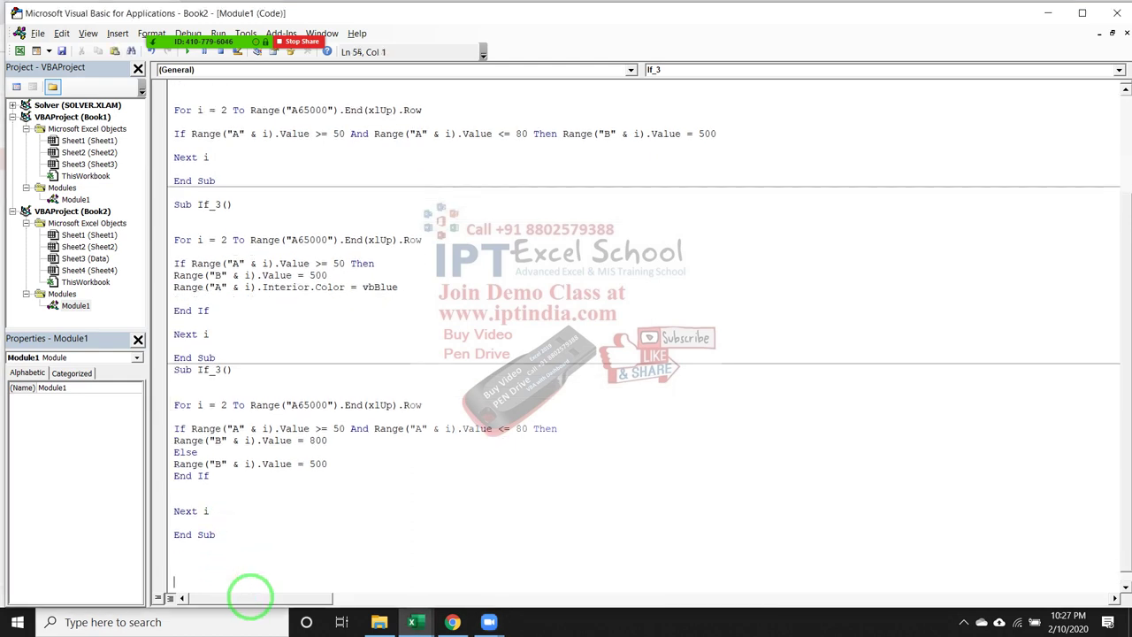
{"action": "key", "text": "Return"}
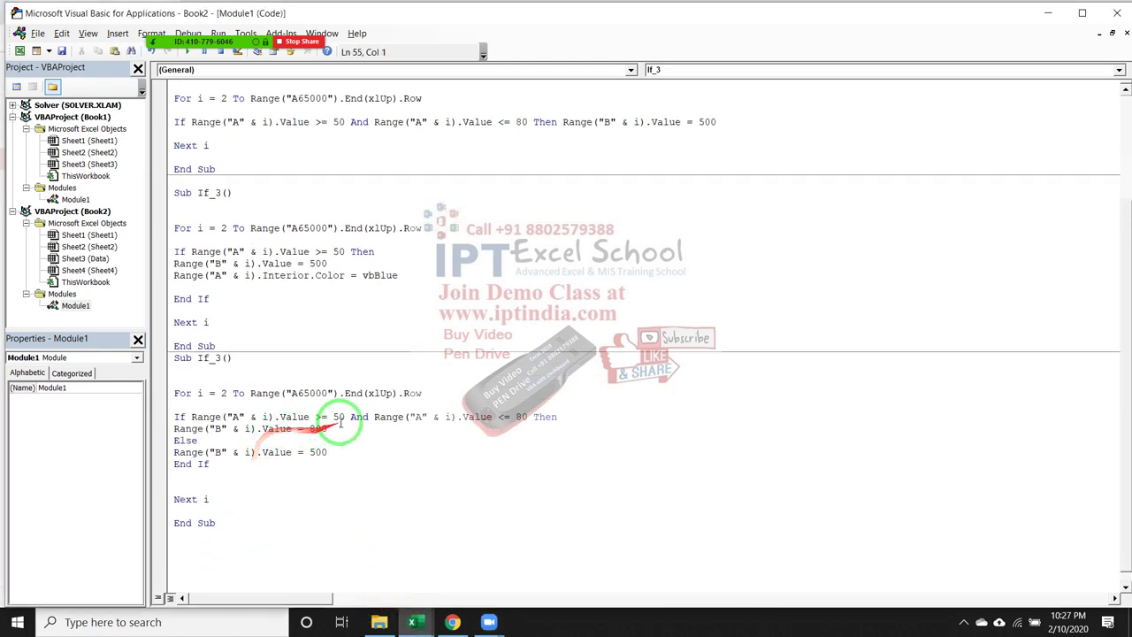
{"action": "double_click", "coordinate": [358, 417]}
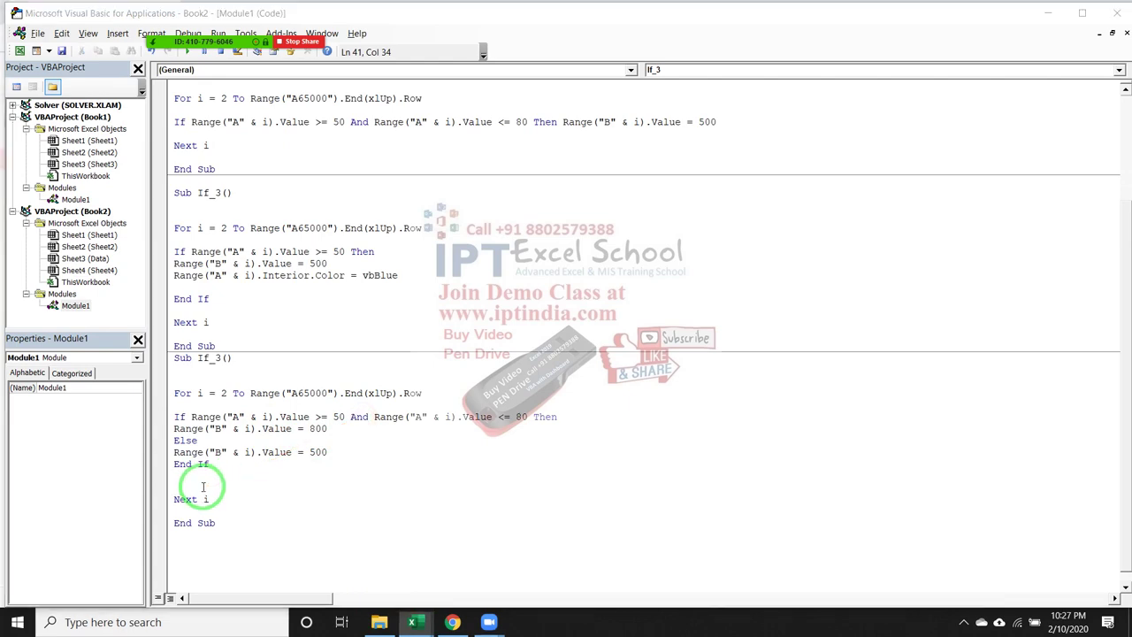
Start a 'Date' heading in H1 on Sheet4, then place the caret in the second If_3 name
{"action": "key", "text": "alt+Tab"}
{"action": "key", "text": "alt+Tab"}
{"action": "key", "text": "alt+Tab"}
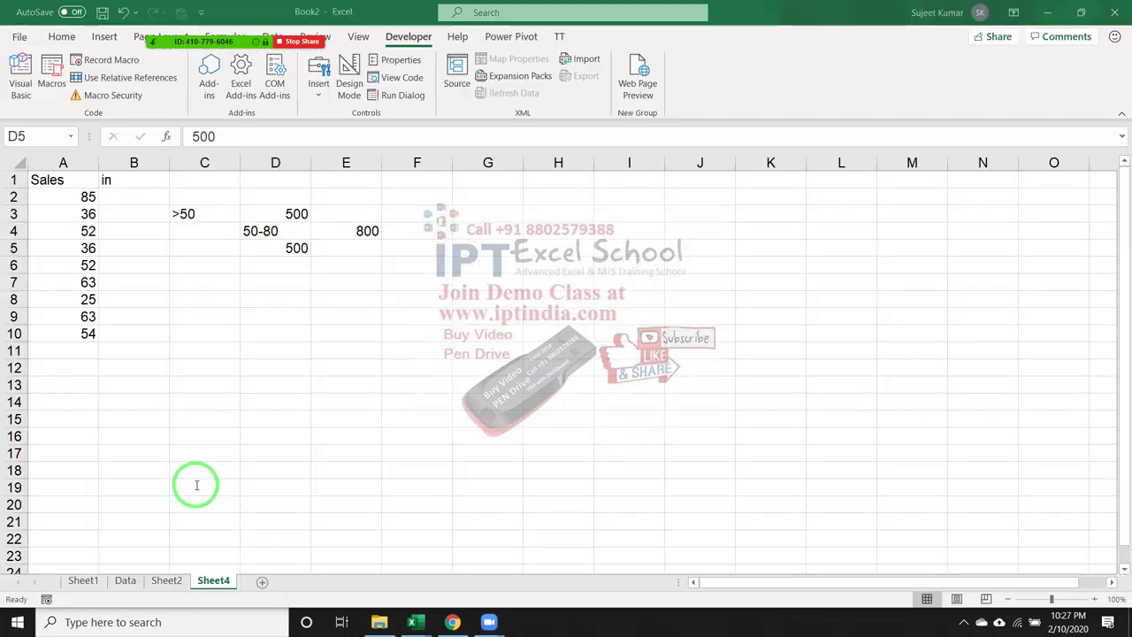
{"action": "left_click", "coordinate": [557, 177]}
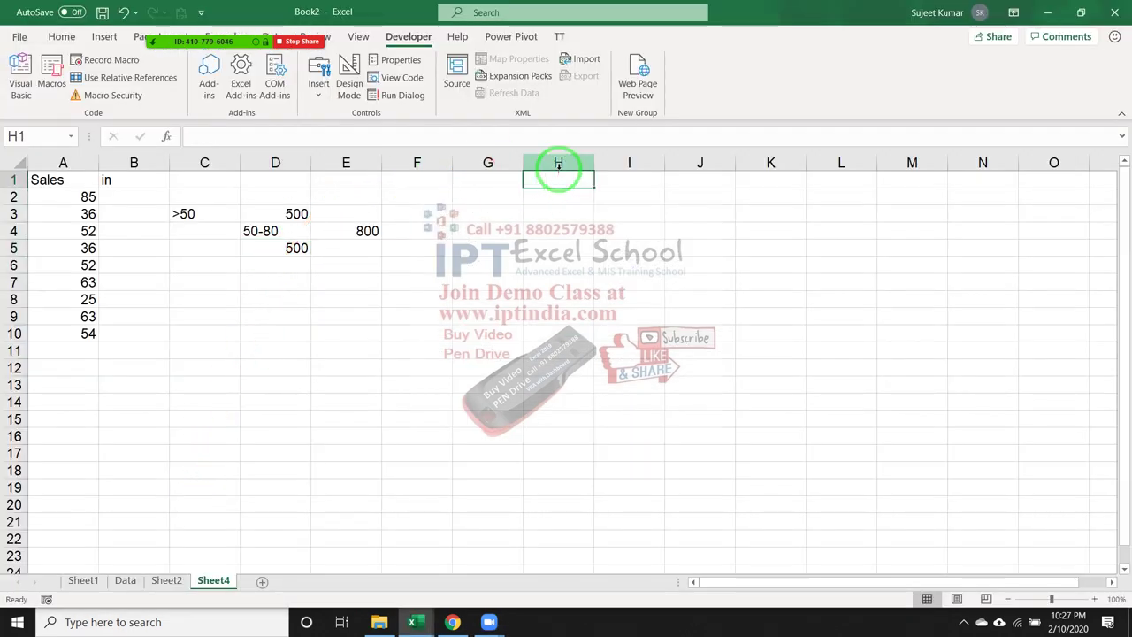
{"action": "type", "text": "Dat"}
{"action": "key", "text": "alt+Tab"}
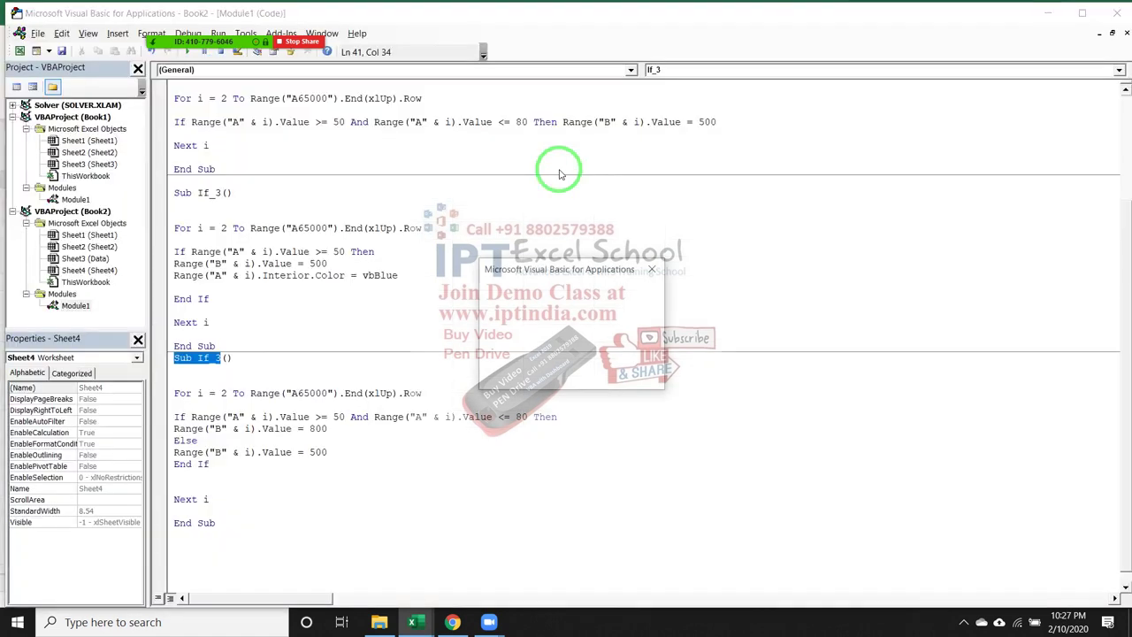
{"action": "key", "text": "Right"}
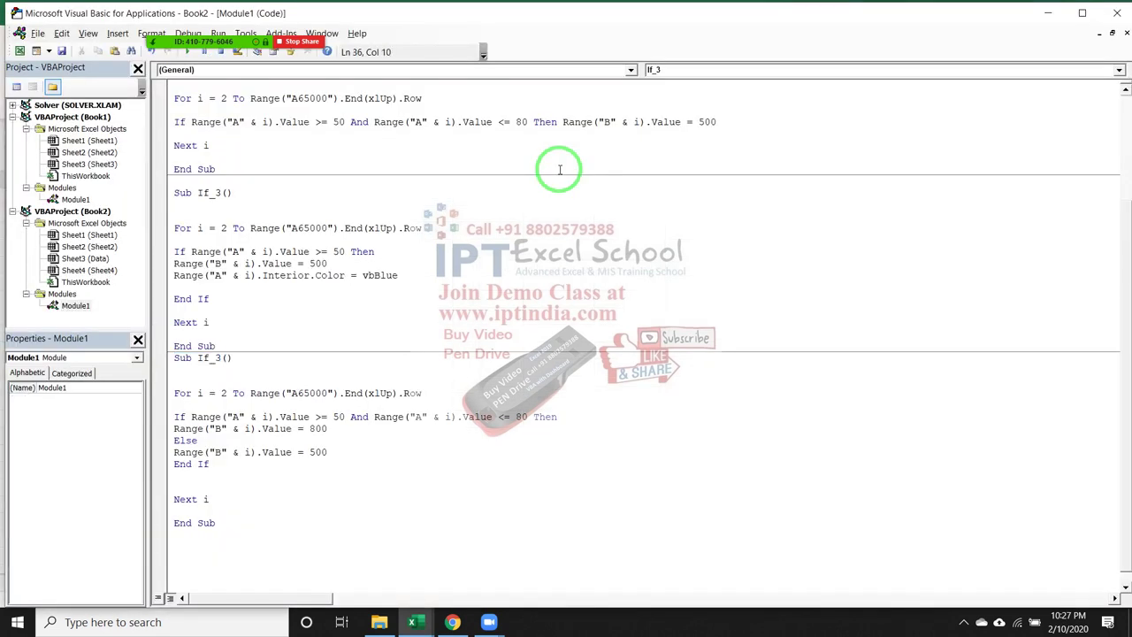
{"action": "left_click", "coordinate": [223, 353]}
{"action": "type", "text": "4"}
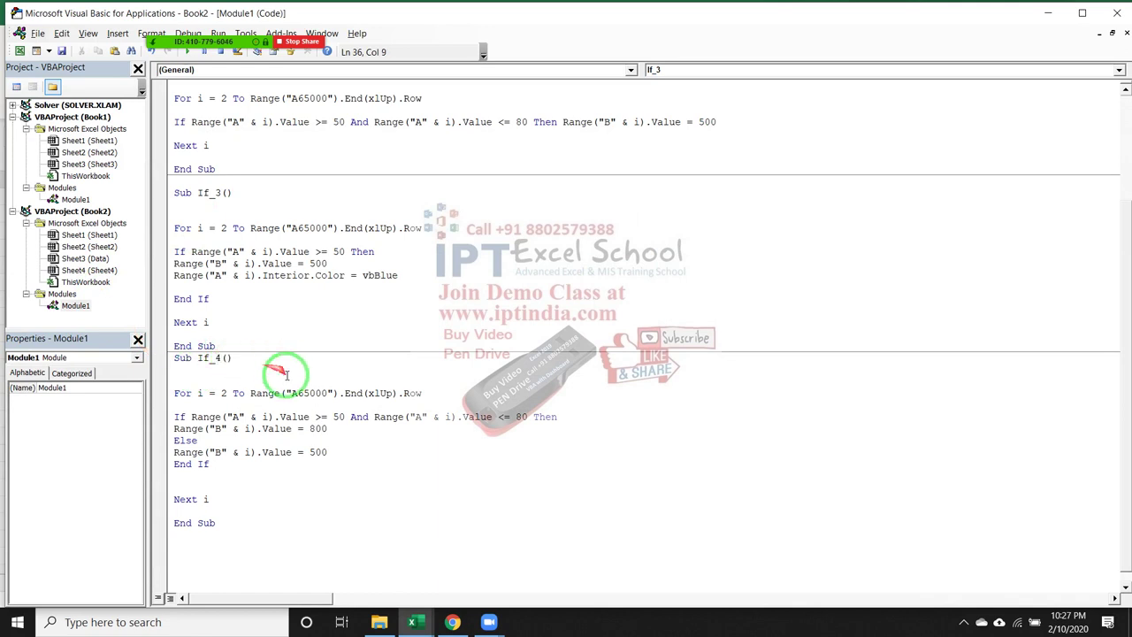
Enter 1/1 in H2 and fill the dates down to 20-Jan in H21
{"action": "key", "text": "alt+F11"}
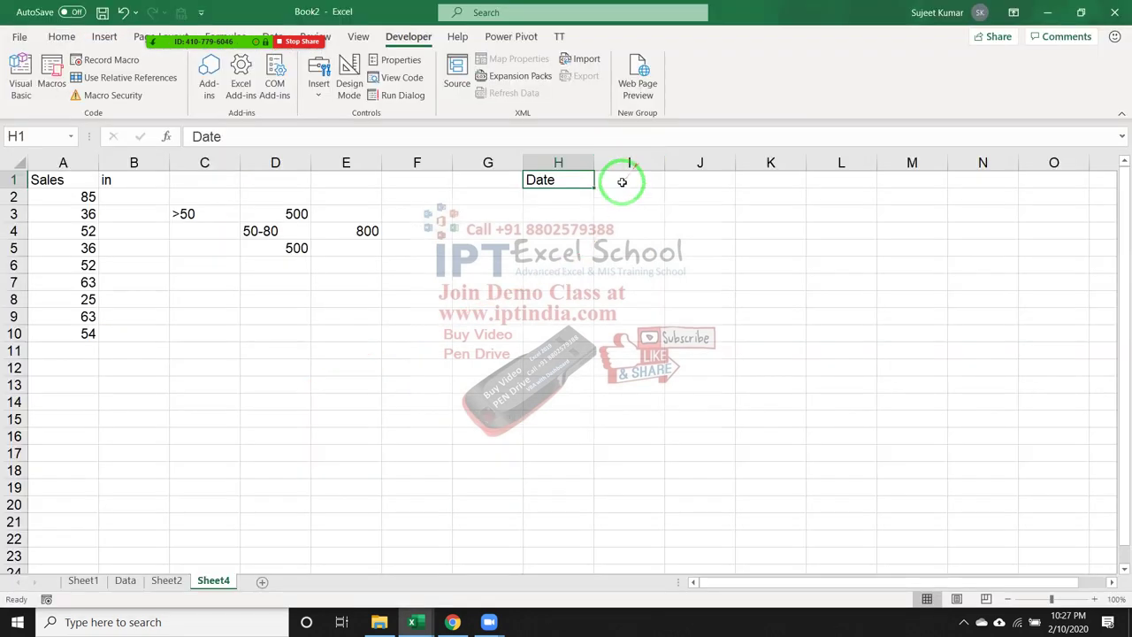
{"action": "left_click", "coordinate": [584, 195]}
{"action": "type", "text": "1/"}
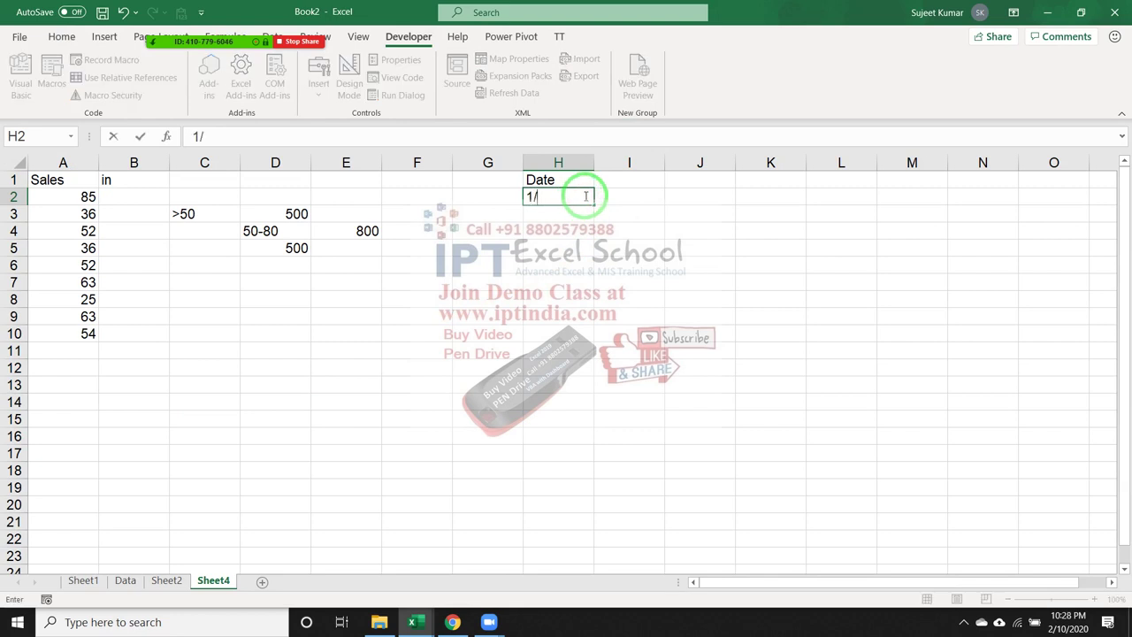
{"action": "type", "text": "1"}
{"action": "key", "text": "Return"}
{"action": "left_click", "coordinate": [588, 200]}
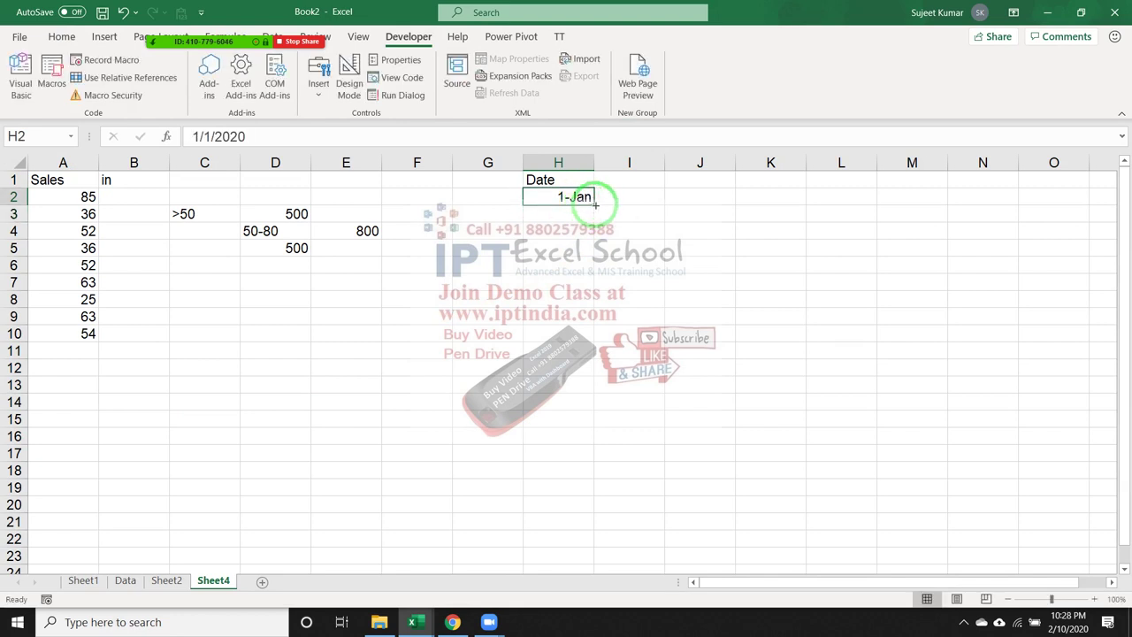
{"action": "left_click_drag", "start_coordinate": [592, 204], "coordinate": [592, 529]}
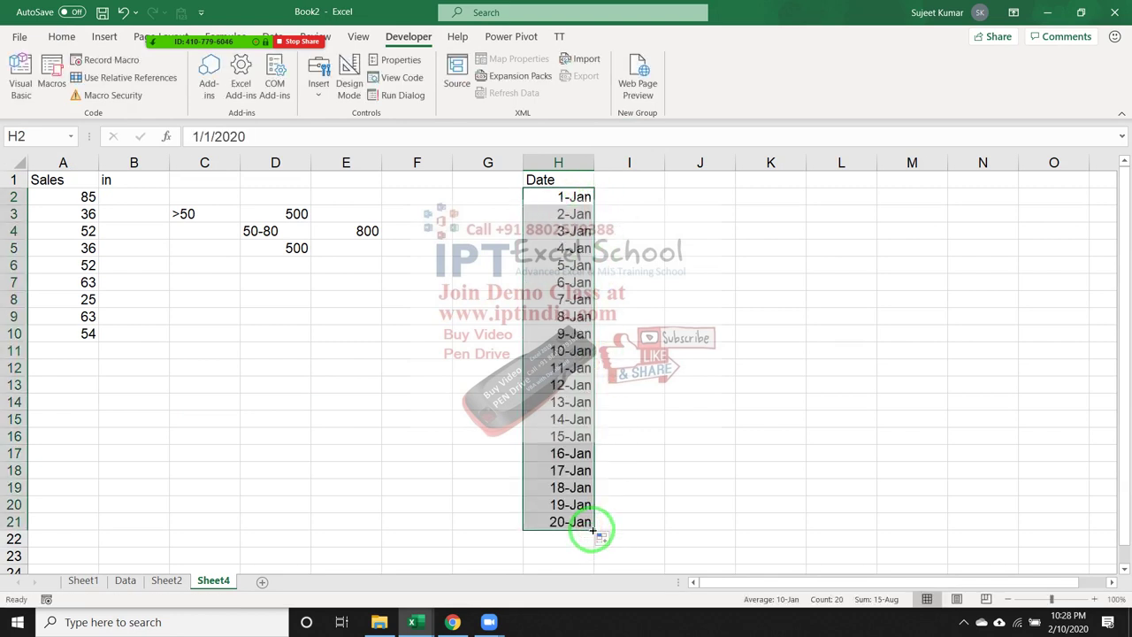
Add the Type heading in I1 and return to the Module1 code
{"action": "left_click", "coordinate": [630, 181]}
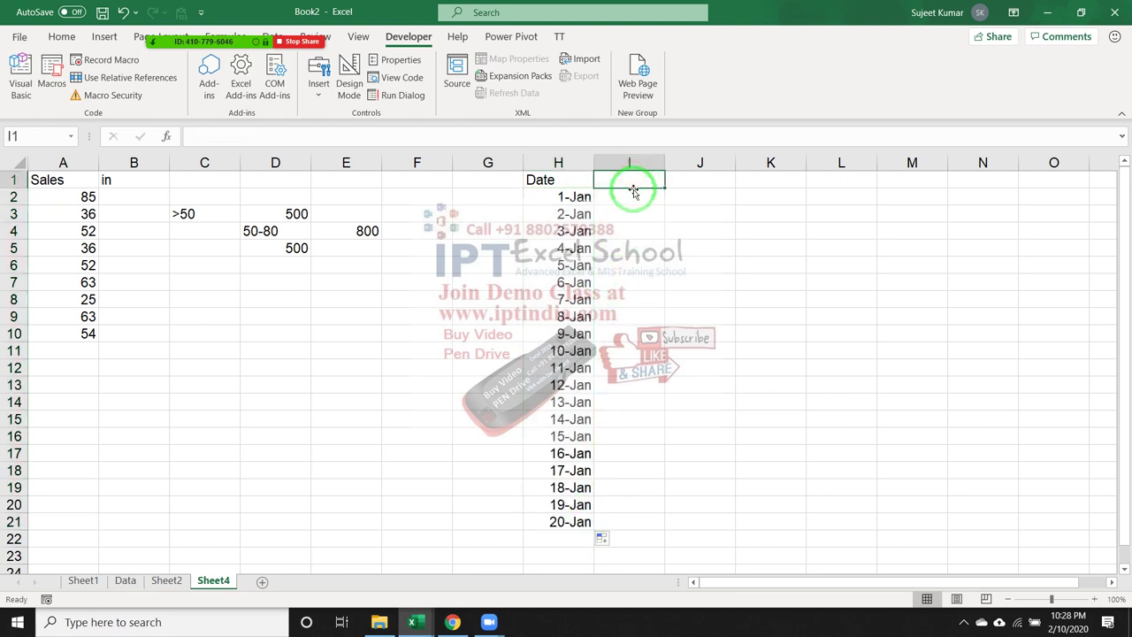
{"action": "type", "text": "Type"}
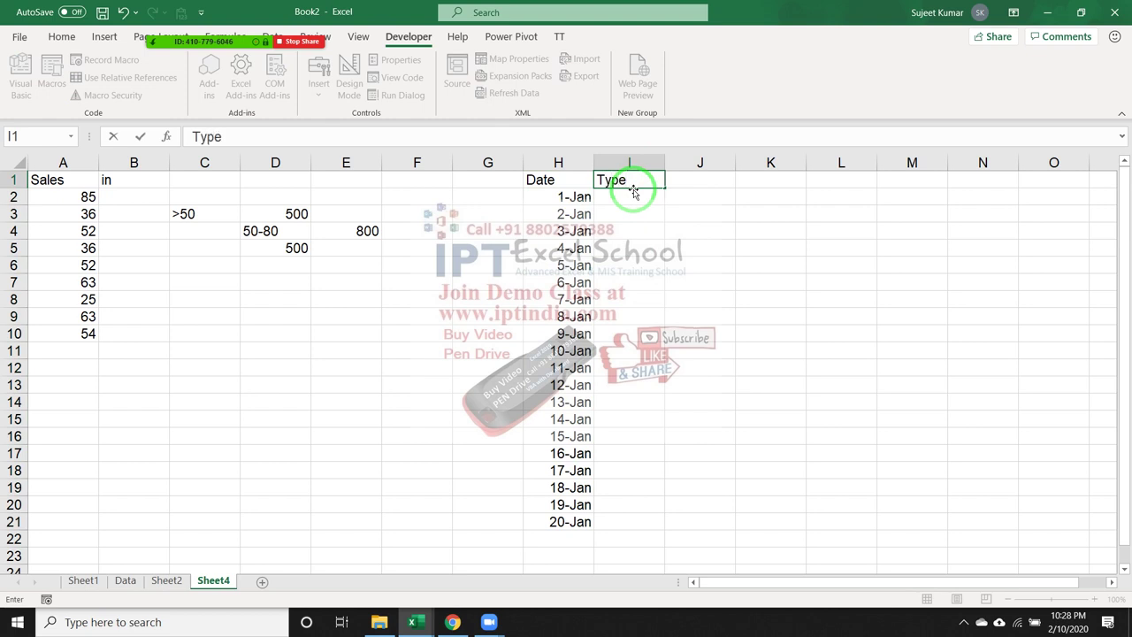
{"action": "key", "text": "Return"}
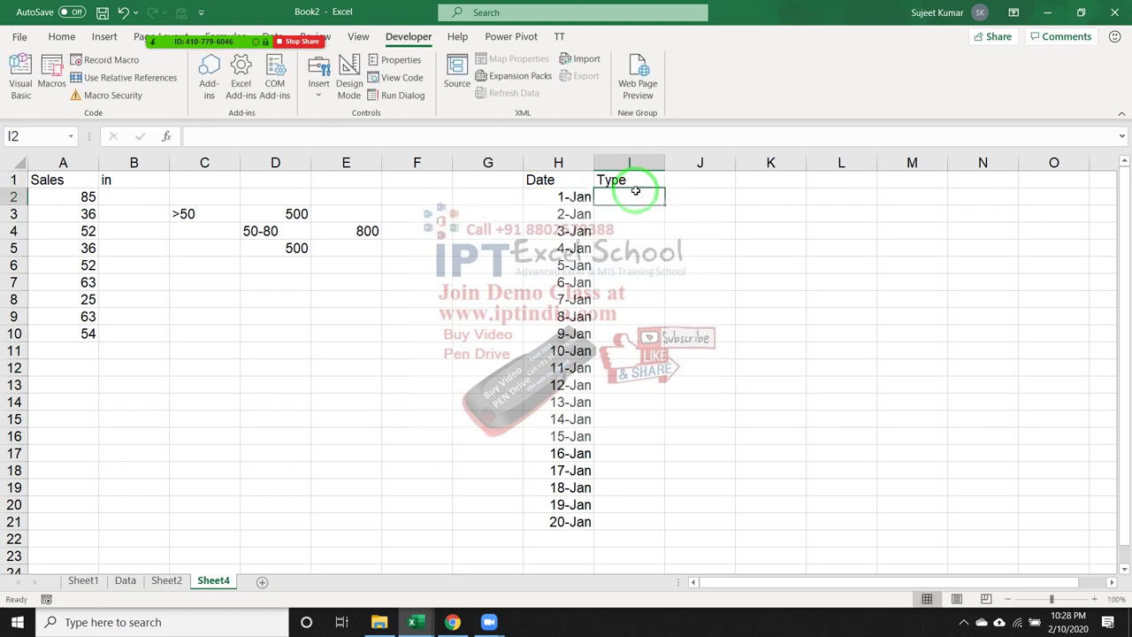
{"action": "key", "text": "alt+F11"}
Paste a copy of the If_4 macro below it as the new If_5
{"action": "scroll", "coordinate": [486, 354], "scroll_direction": "down", "scroll_amount": 1}
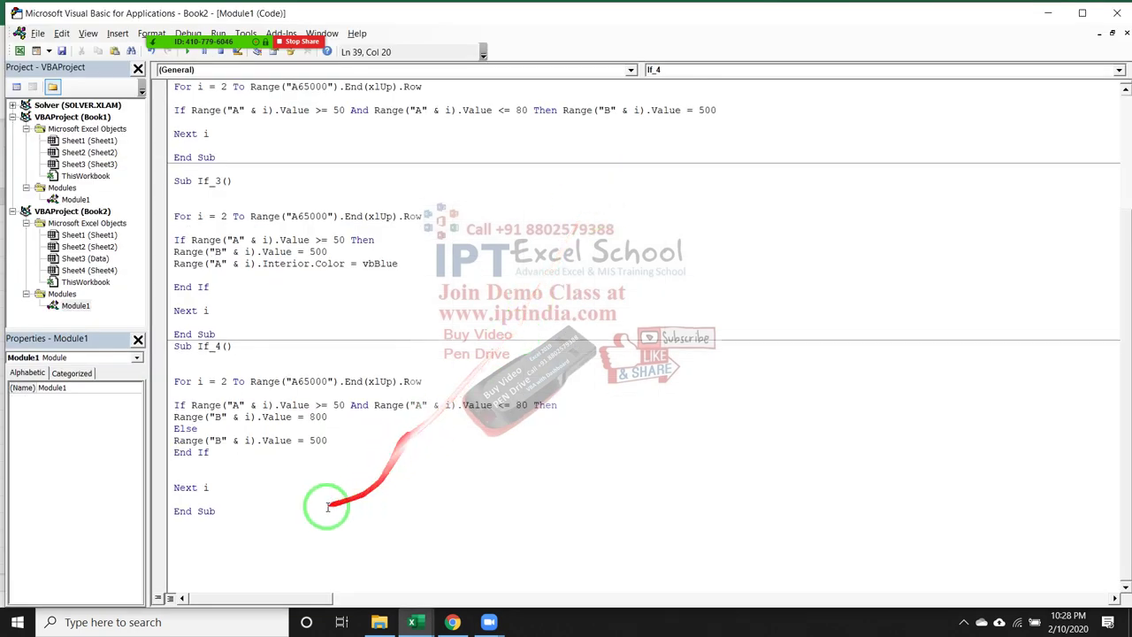
{"action": "left_click_drag", "start_coordinate": [212, 499], "coordinate": [164, 407]}
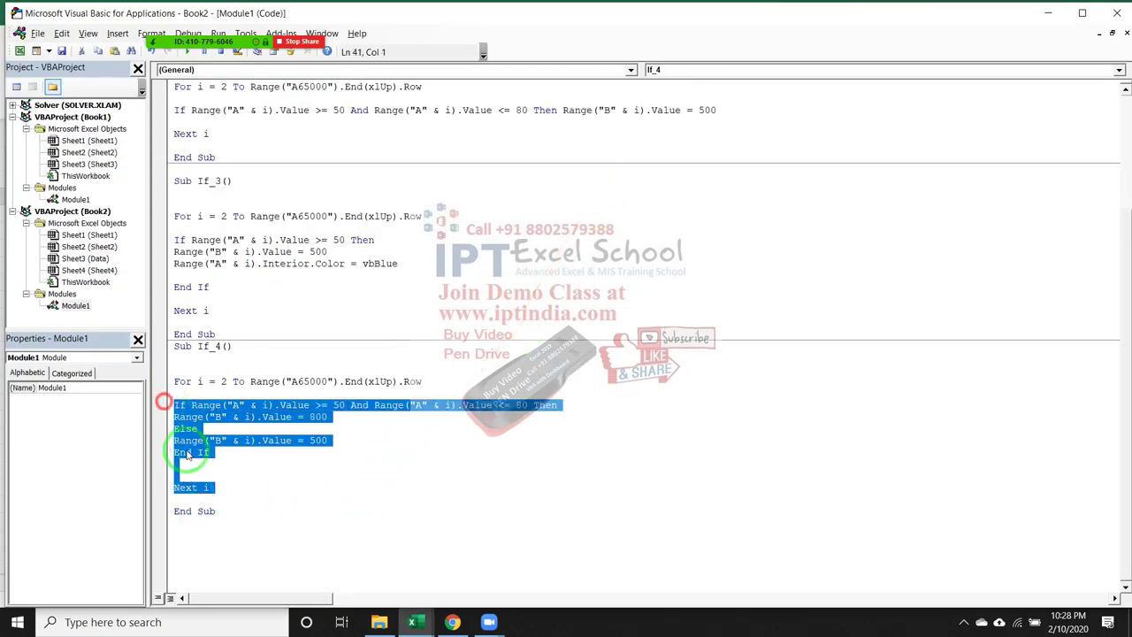
{"action": "mouse_move", "coordinate": [221, 513]}
{"action": "left_mouse_down"}
{"action": "mouse_move", "coordinate": [130, 398]}
{"action": "mouse_move", "coordinate": [136, 343]}
{"action": "left_mouse_up"}
{"action": "key", "text": "ctrl+c"}
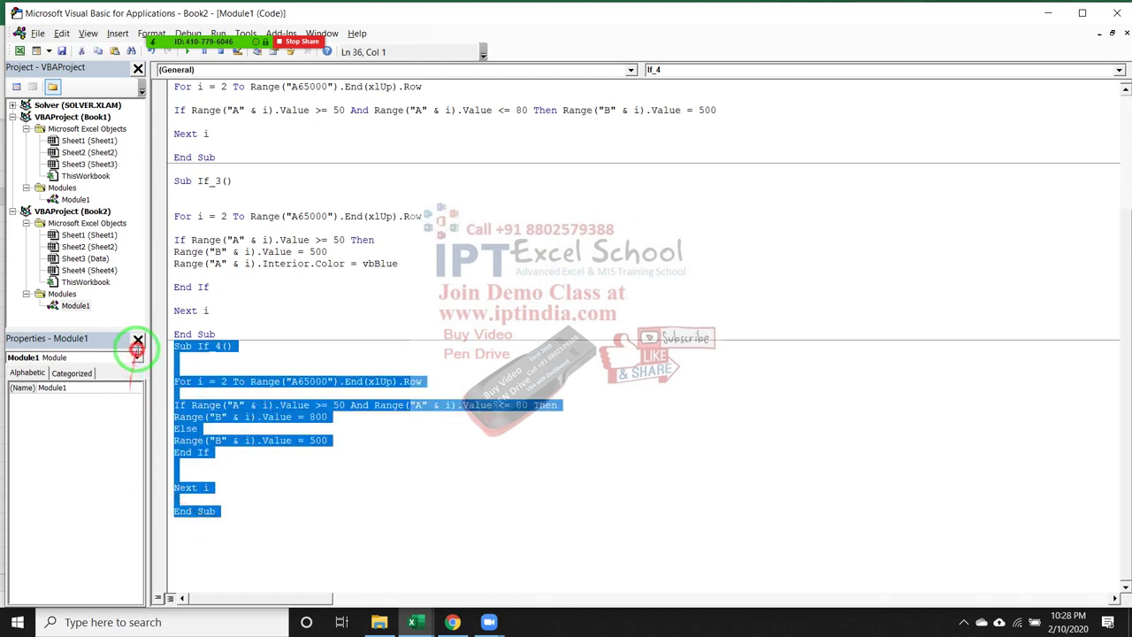
{"action": "left_click", "coordinate": [210, 546]}
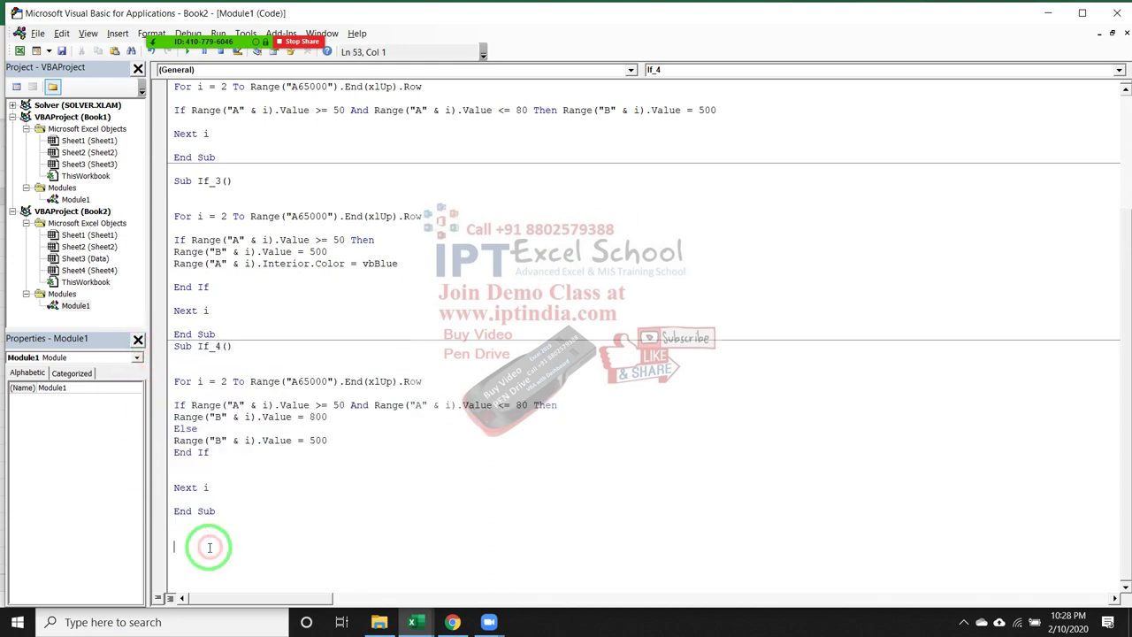
{"action": "key", "text": "ctrl+v"}
{"action": "scroll", "coordinate": [209, 509], "scroll_direction": "down", "scroll_amount": 1}
{"action": "left_click", "coordinate": [217, 371]}
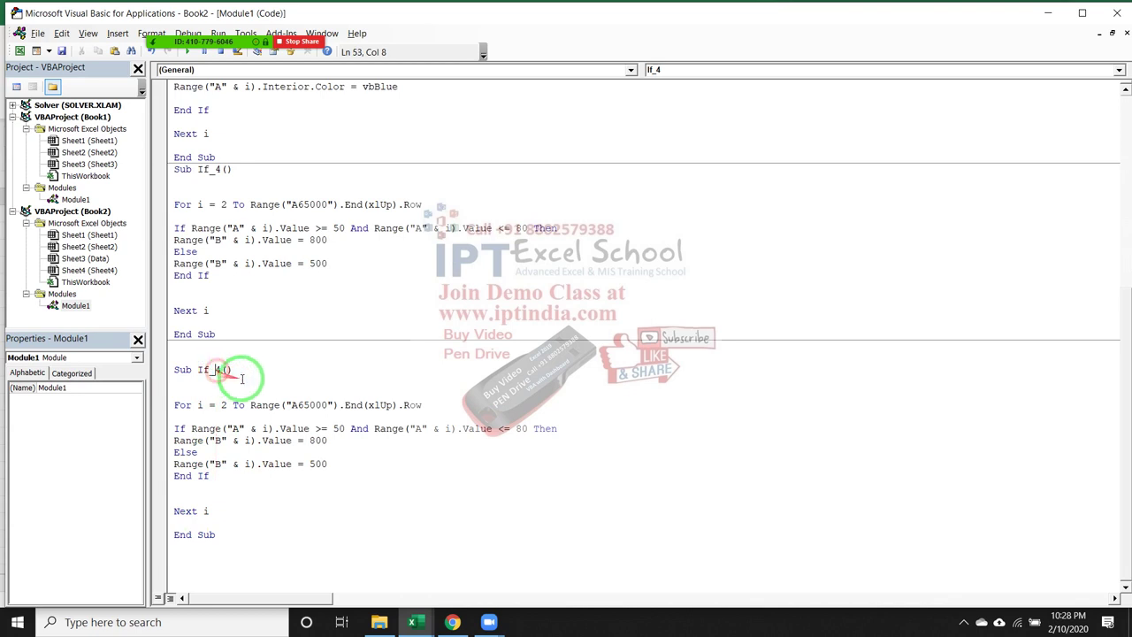
Change the If_5 condition's And to Or and select its whole If…End If block
{"action": "left_click", "coordinate": [333, 428]}
{"action": "double_click", "coordinate": [357, 431]}
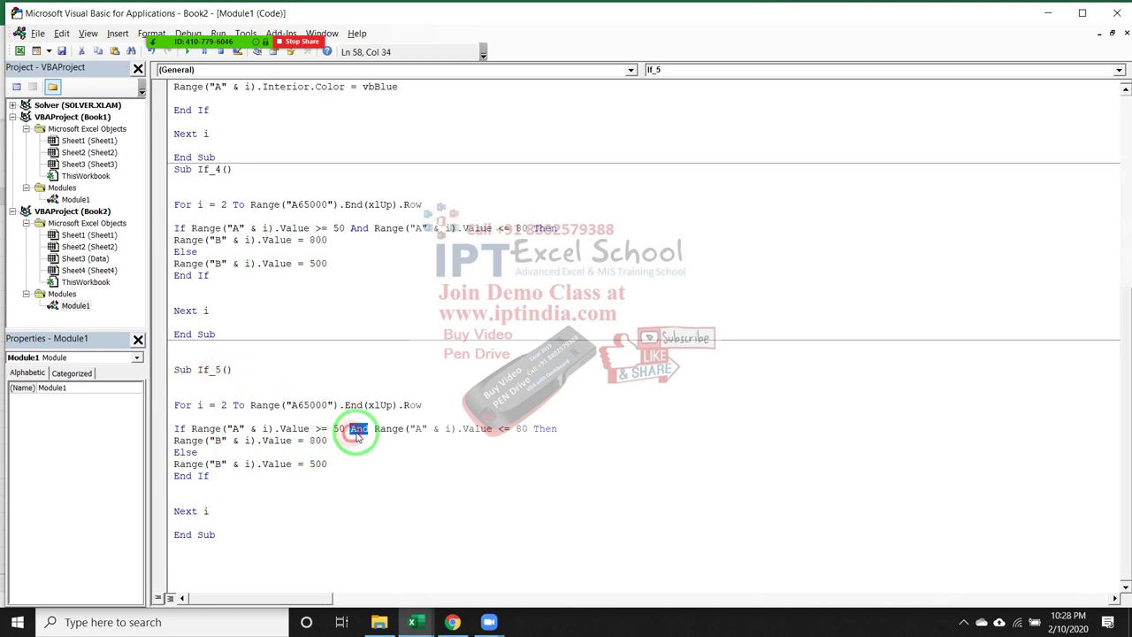
{"action": "type", "text": "or"}
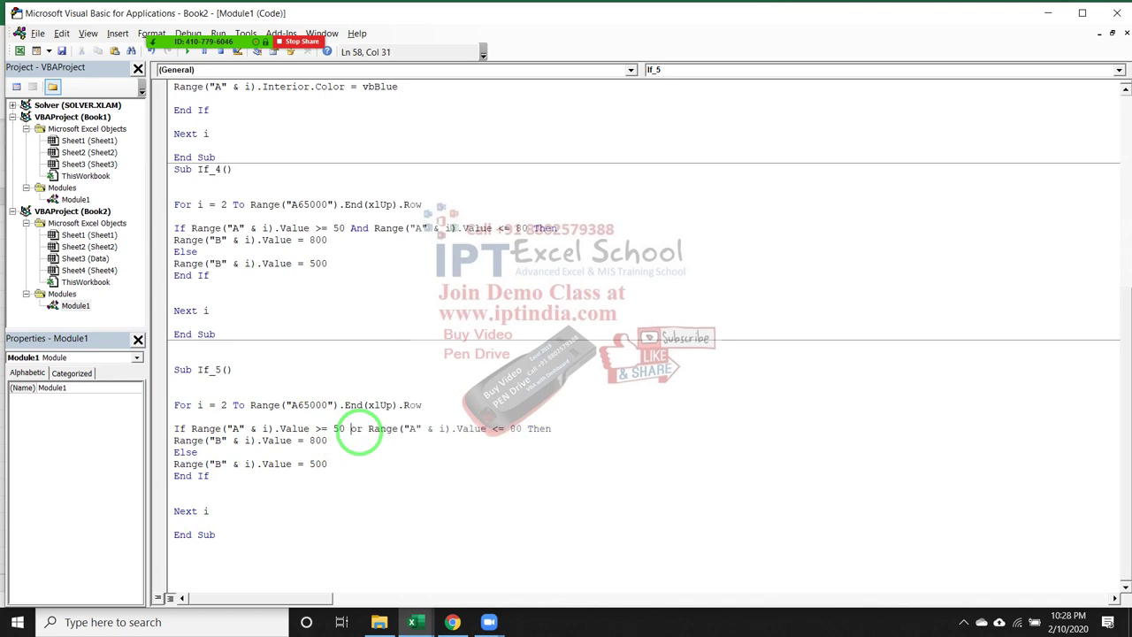
{"action": "left_click", "coordinate": [359, 435]}
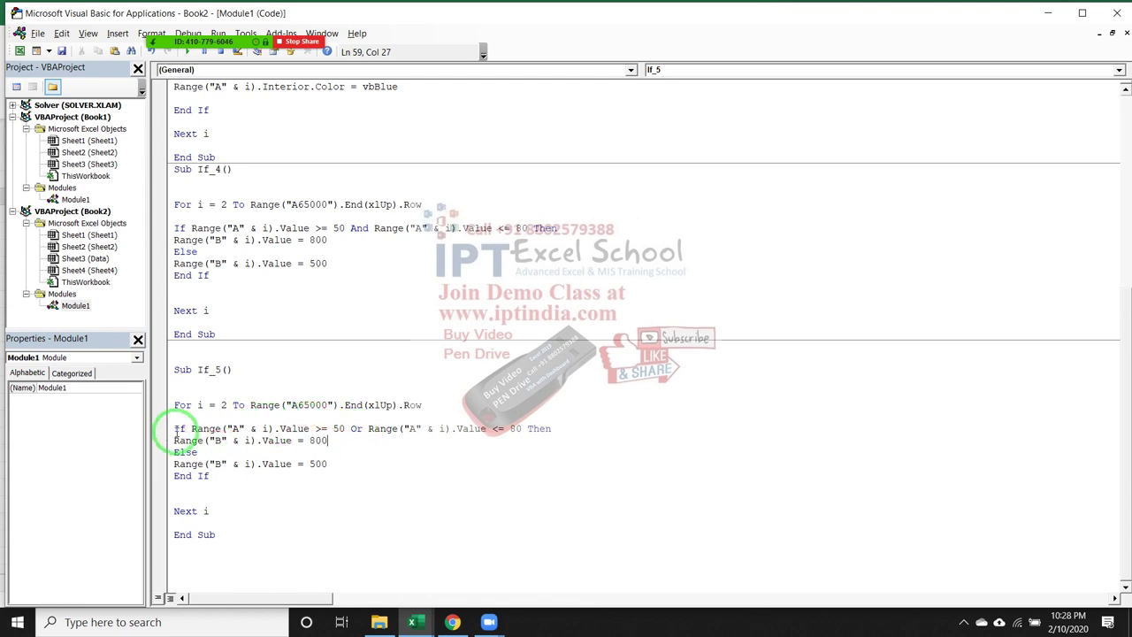
{"action": "mouse_move", "coordinate": [169, 431]}
{"action": "left_mouse_down"}
{"action": "mouse_move", "coordinate": [271, 513]}
{"action": "mouse_move", "coordinate": [274, 486]}
{"action": "left_mouse_up"}
Delete the old If block and change the last-row range from A65000 to h65000
{"action": "key", "text": "Delete"}
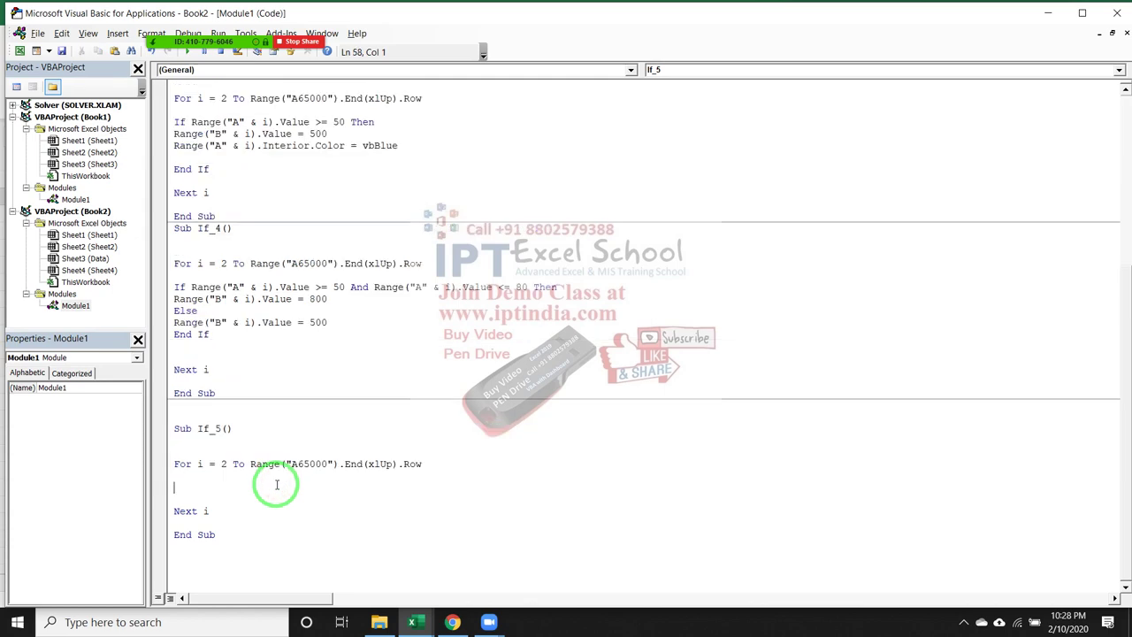
{"action": "key", "text": "alt+F11"}
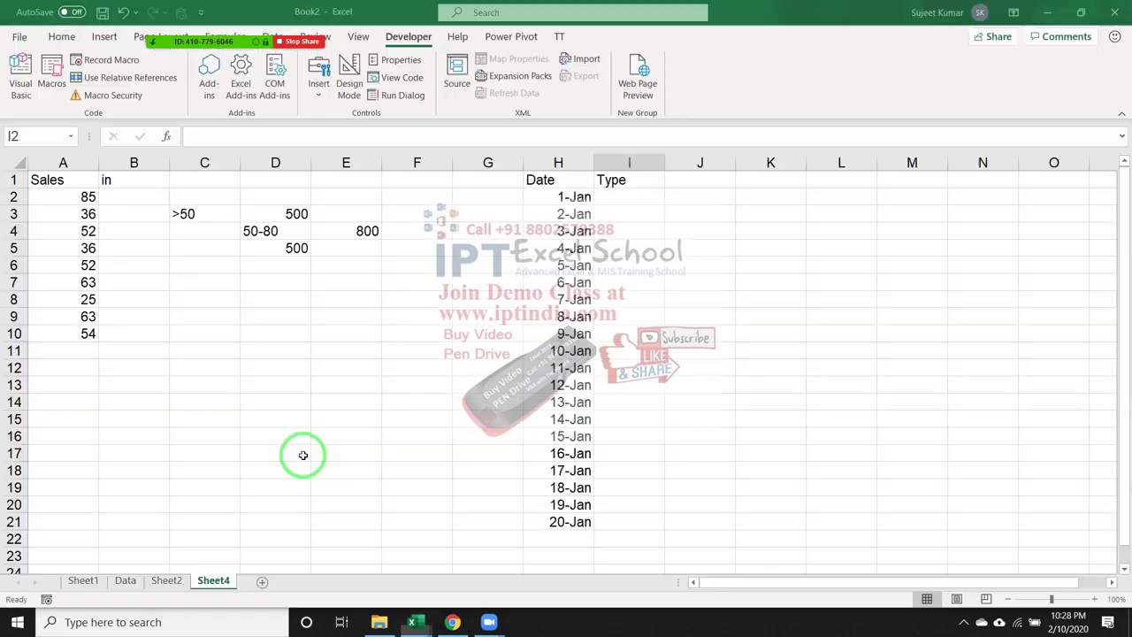
{"action": "left_click", "coordinate": [533, 196]}
{"action": "key", "text": "alt+F11"}
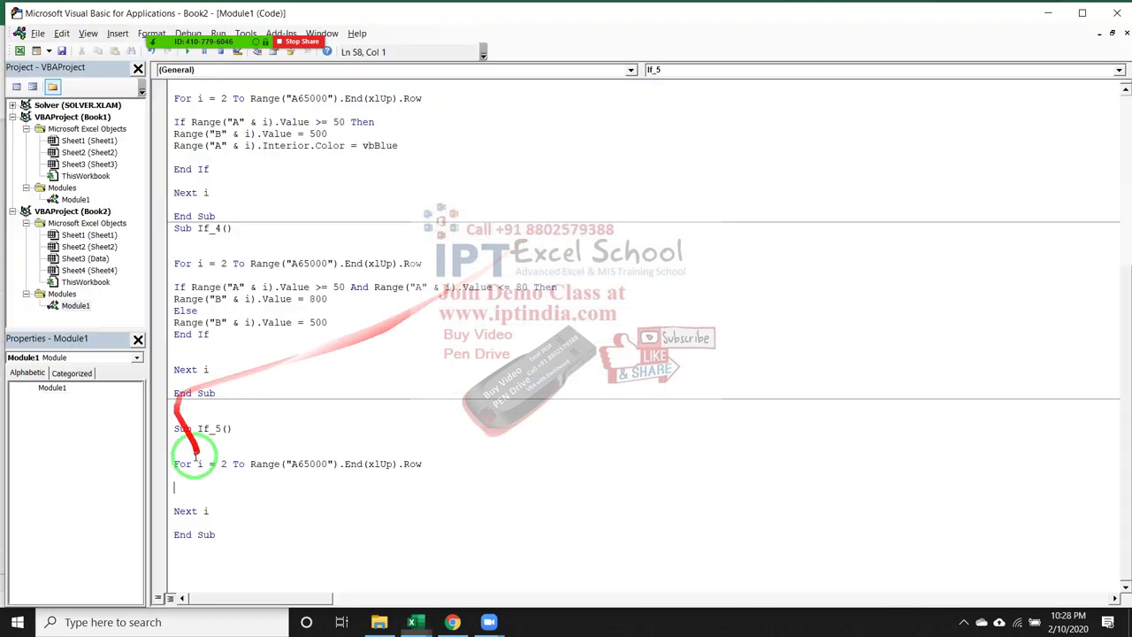
{"action": "left_click", "coordinate": [297, 463]}
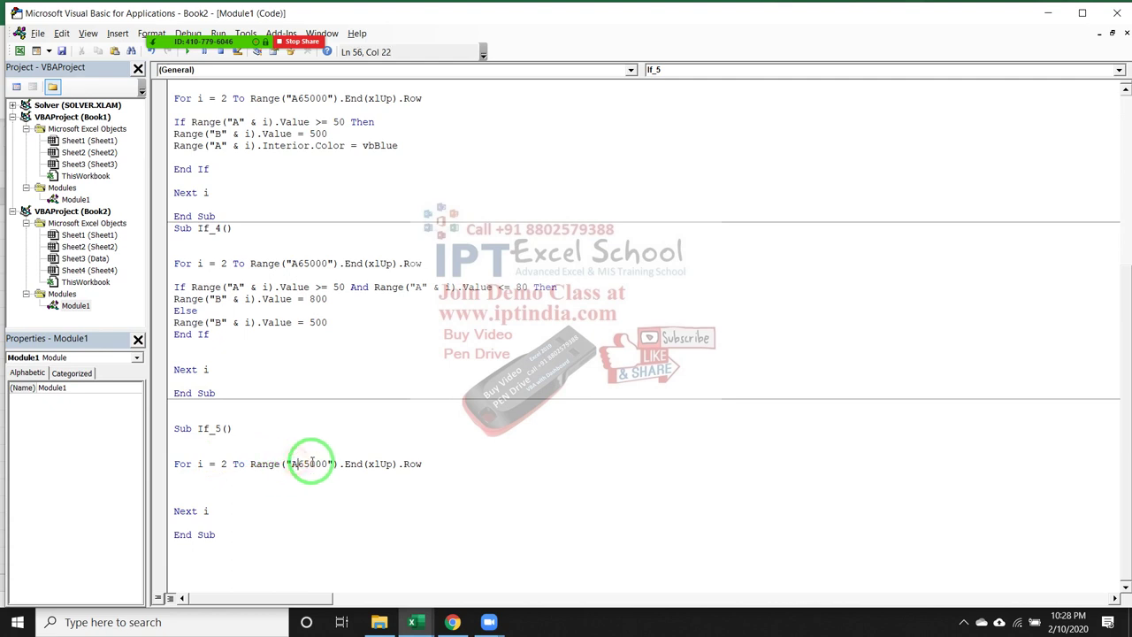
{"action": "key", "text": "BackSpace"}
{"action": "type", "text": "h"}
Start an If testing Format(Range("H" & i).Value,"DDD")="Sat" Or
{"action": "key", "text": "Return"}
{"action": "type", "text": "if format"}
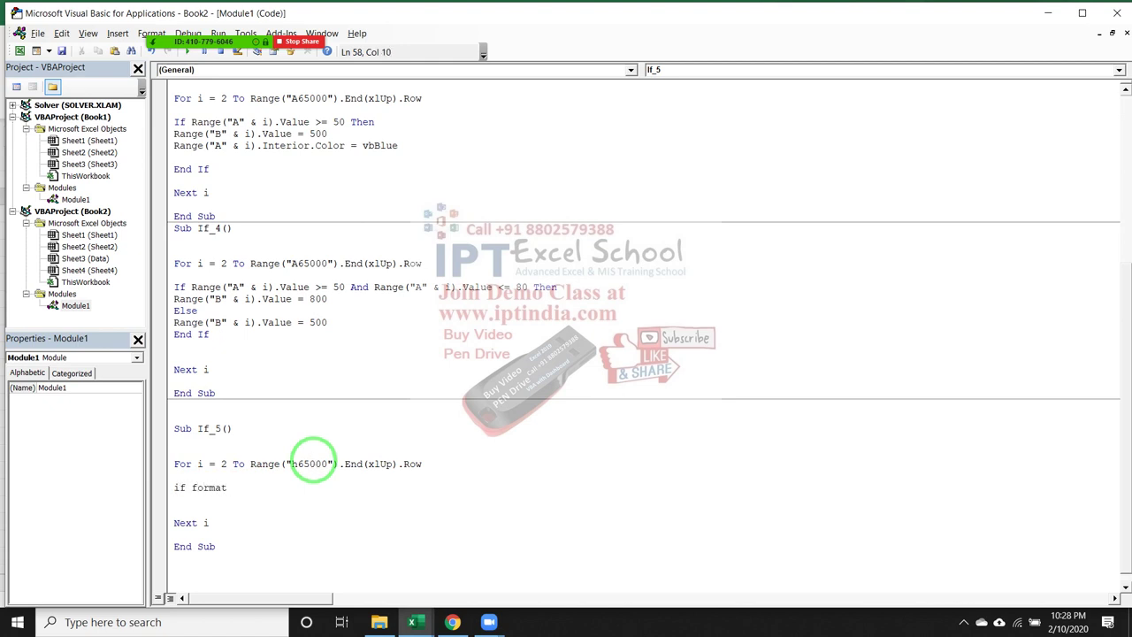
{"action": "type", "text": "(ra"}
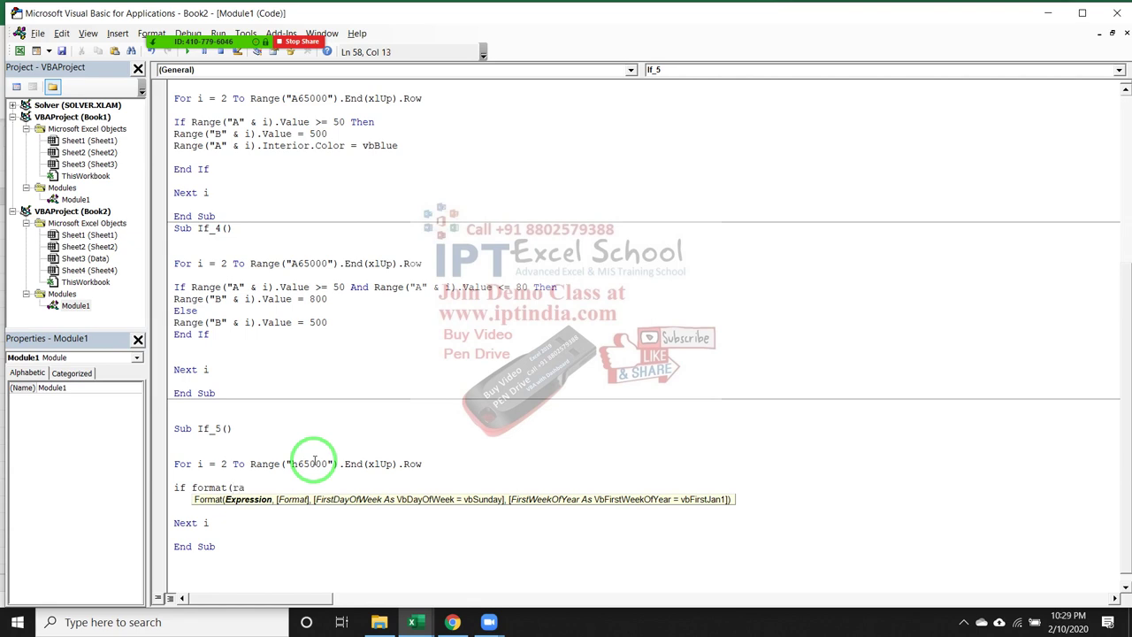
{"action": "type", "text": "nge(\"H"}
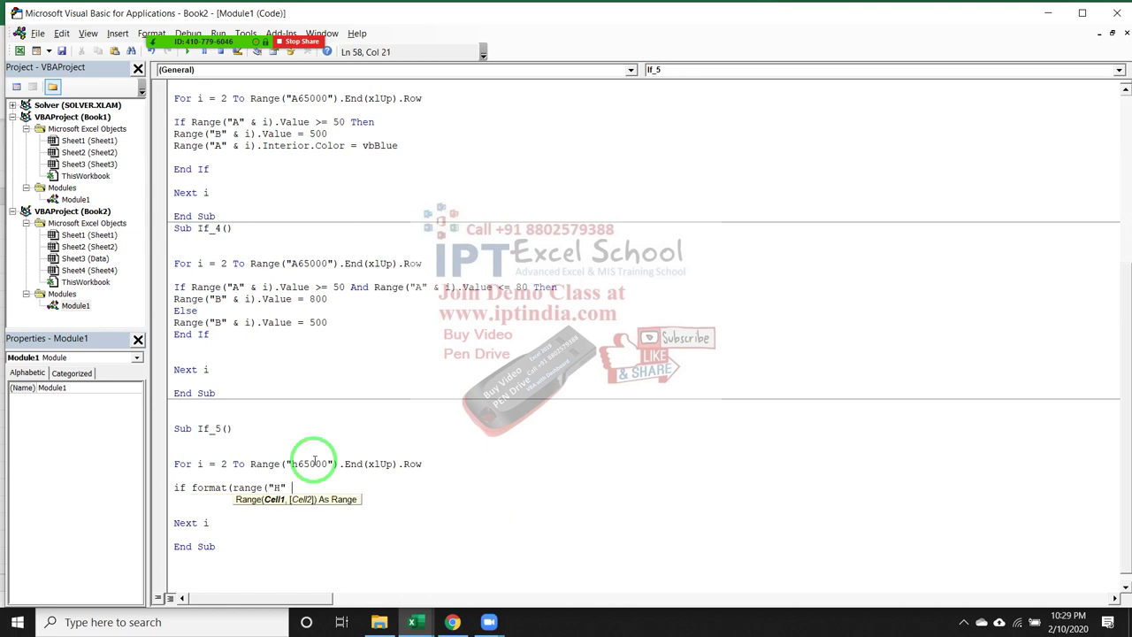
{"action": "type", "text": ")"}
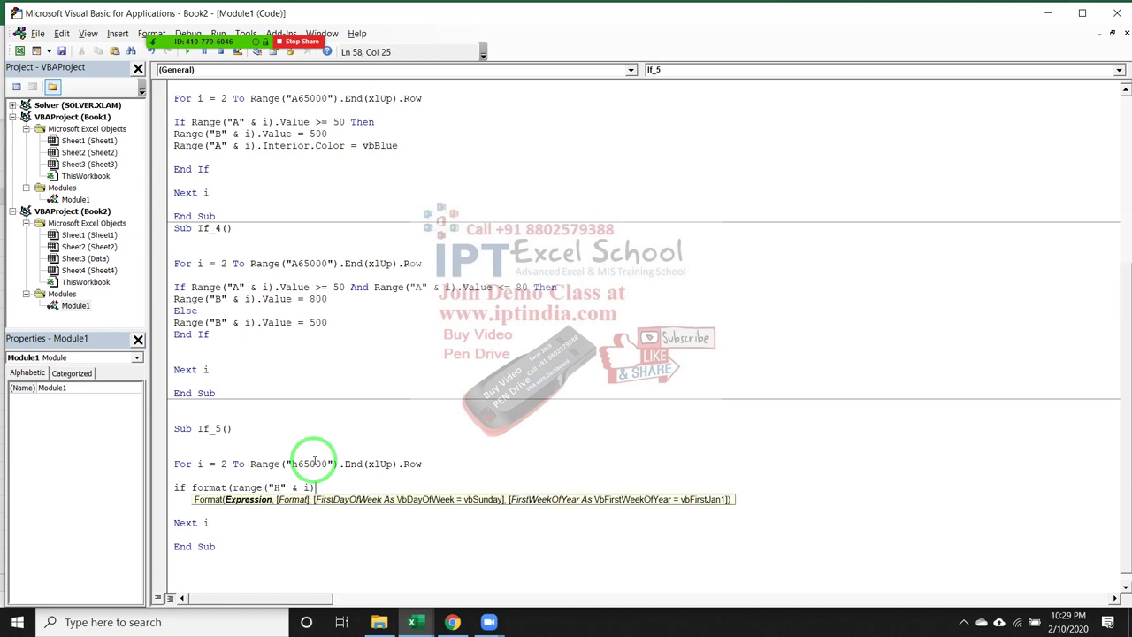
{"action": "type", "text": ".Val"}
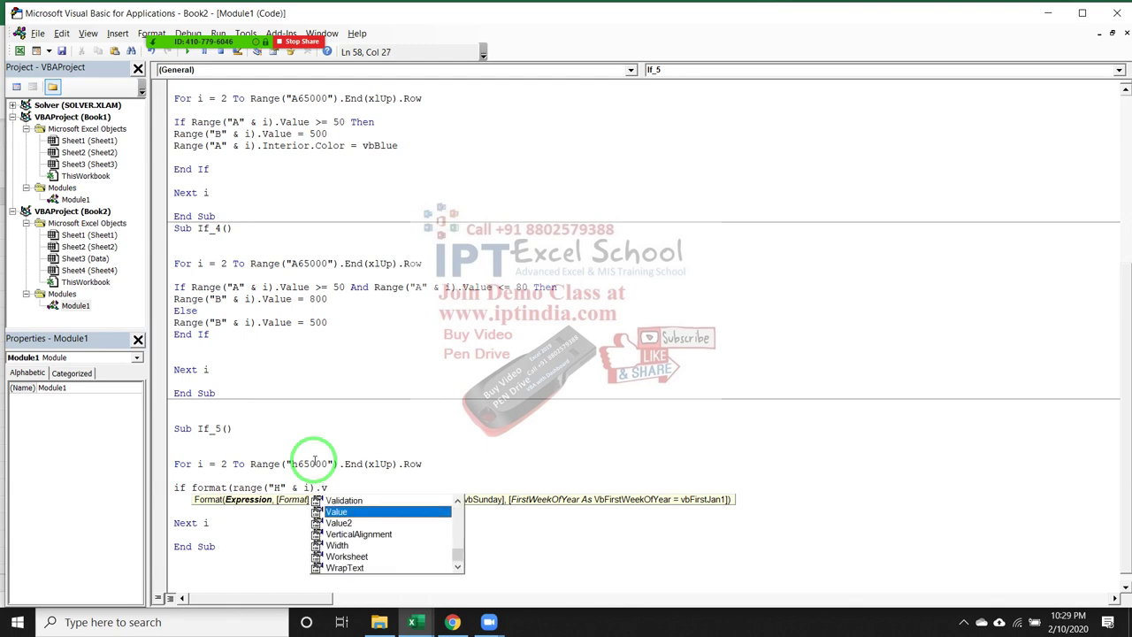
{"action": "type", "text": "ue "}
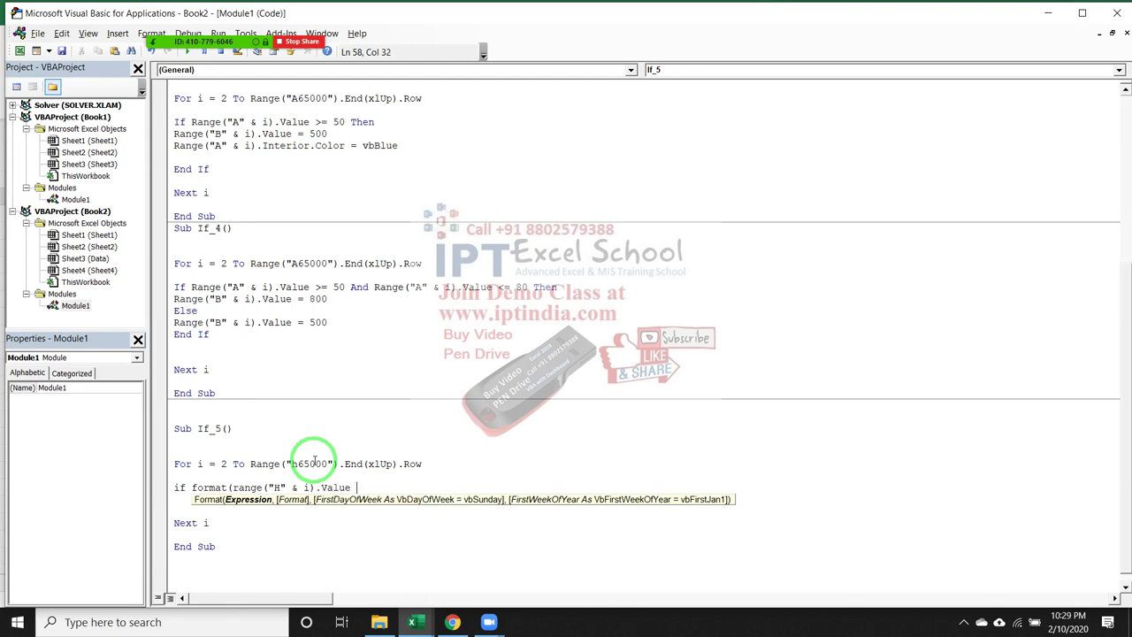
{"action": "type", "text": "="}
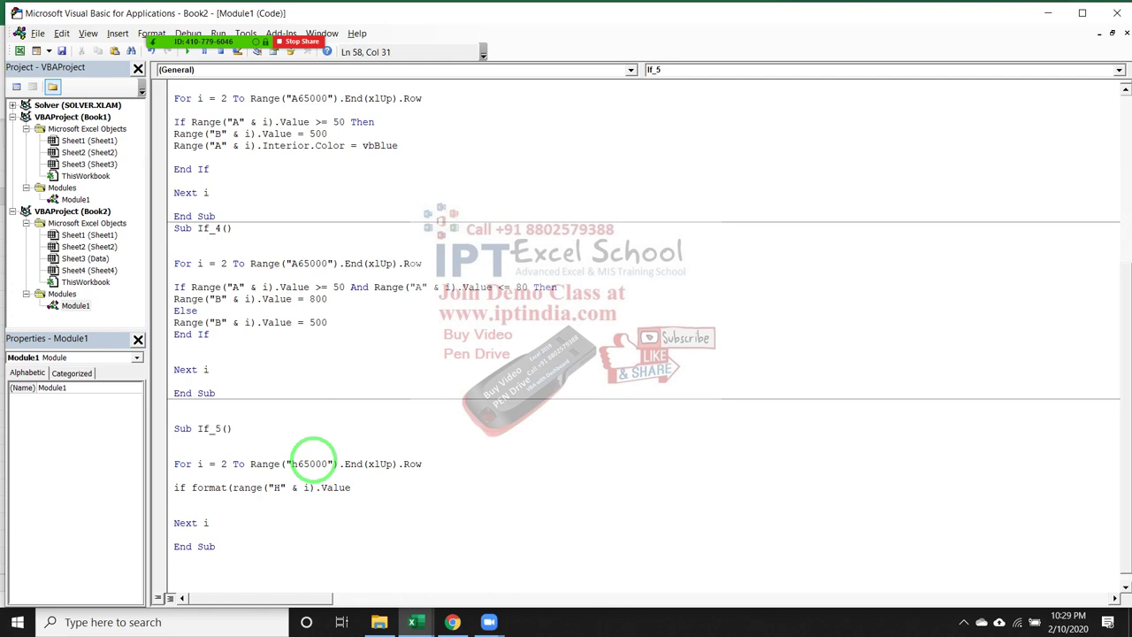
{"action": "type", "text": ",\"DD"}
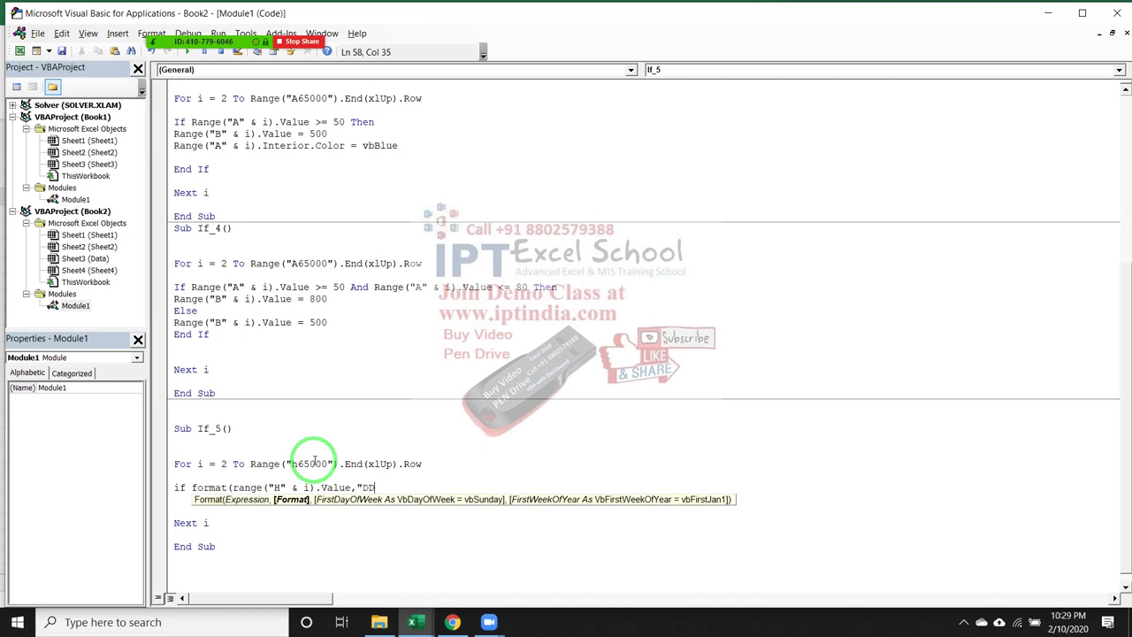
{"action": "type", "text": "D\")=\"Sat\" or"}
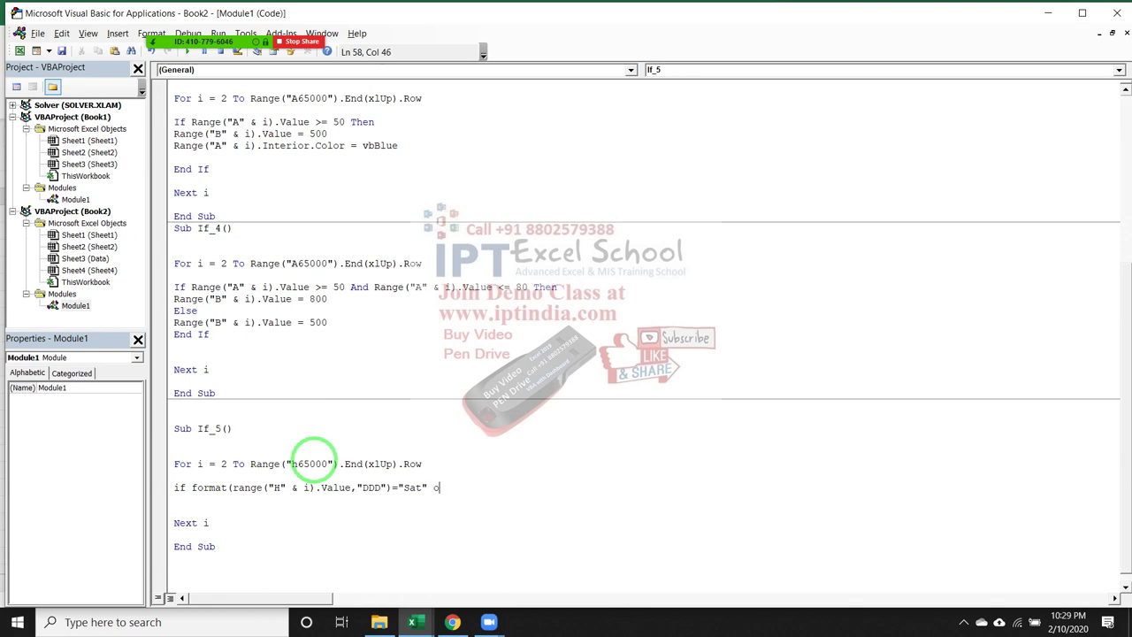
Copy the Format weekday expression and paste it after Or
{"action": "left_click", "coordinate": [322, 522]}
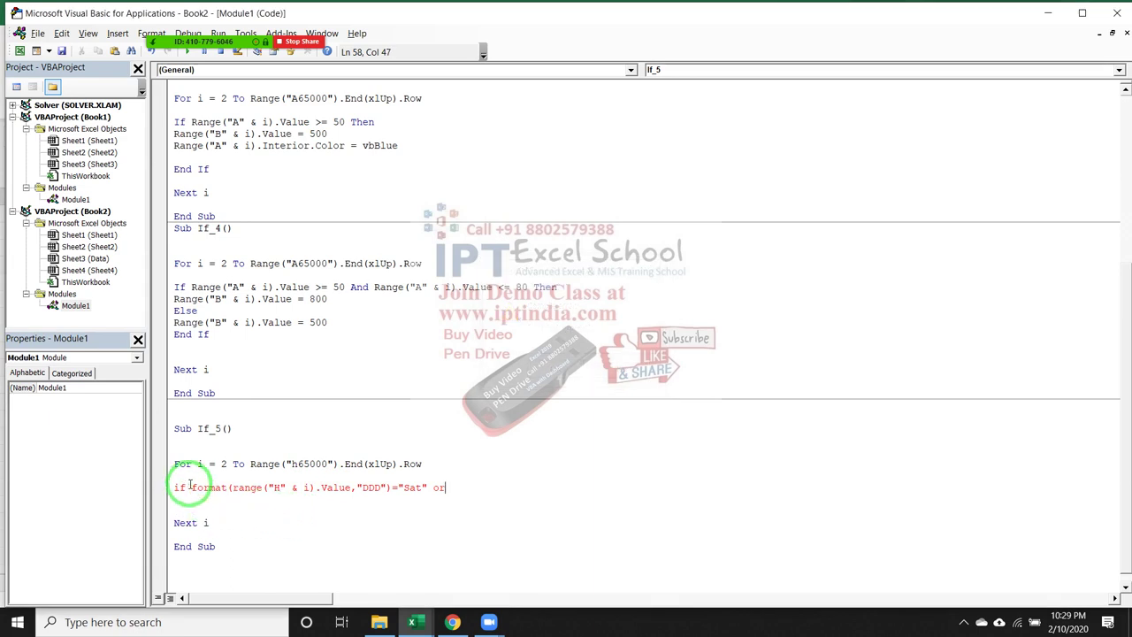
{"action": "left_click_drag", "start_coordinate": [191, 487], "coordinate": [390, 487]}
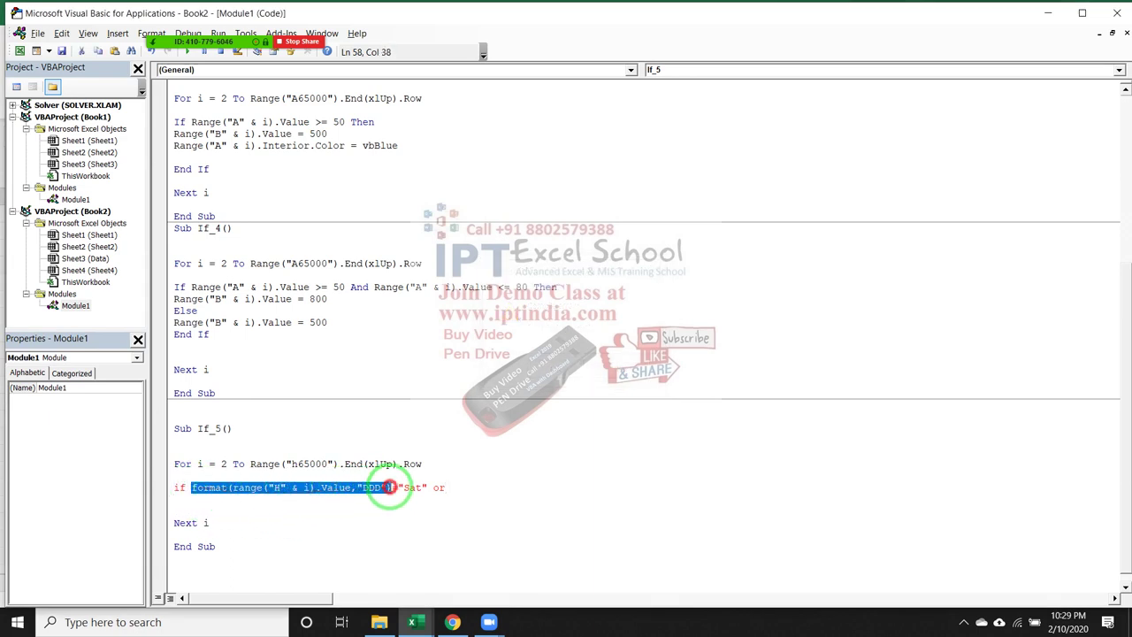
{"action": "key", "text": "ctrl+c"}
{"action": "left_click", "coordinate": [445, 485]}
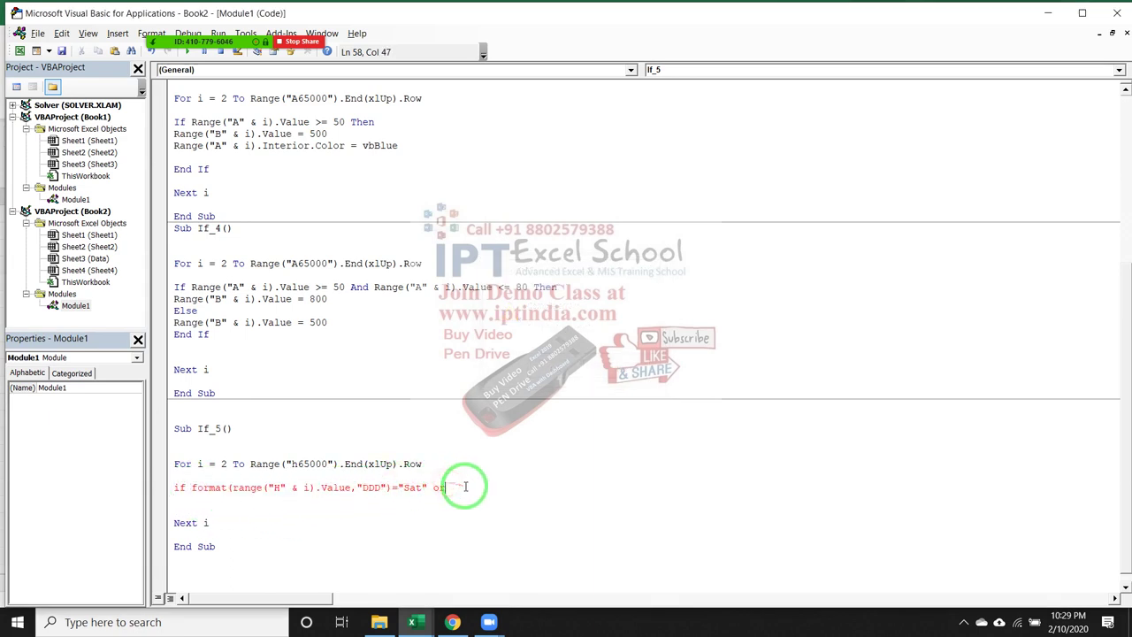
{"action": "key", "text": "ctrl+v"}
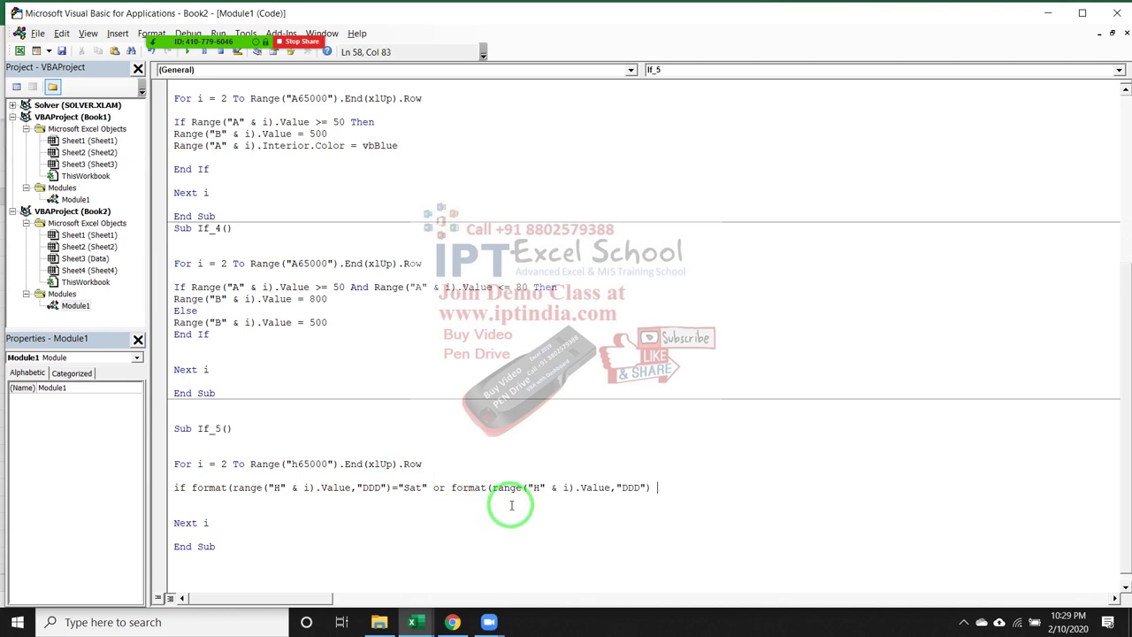
{"action": "key", "text": "Return"}
{"action": "type", "text": "range"}
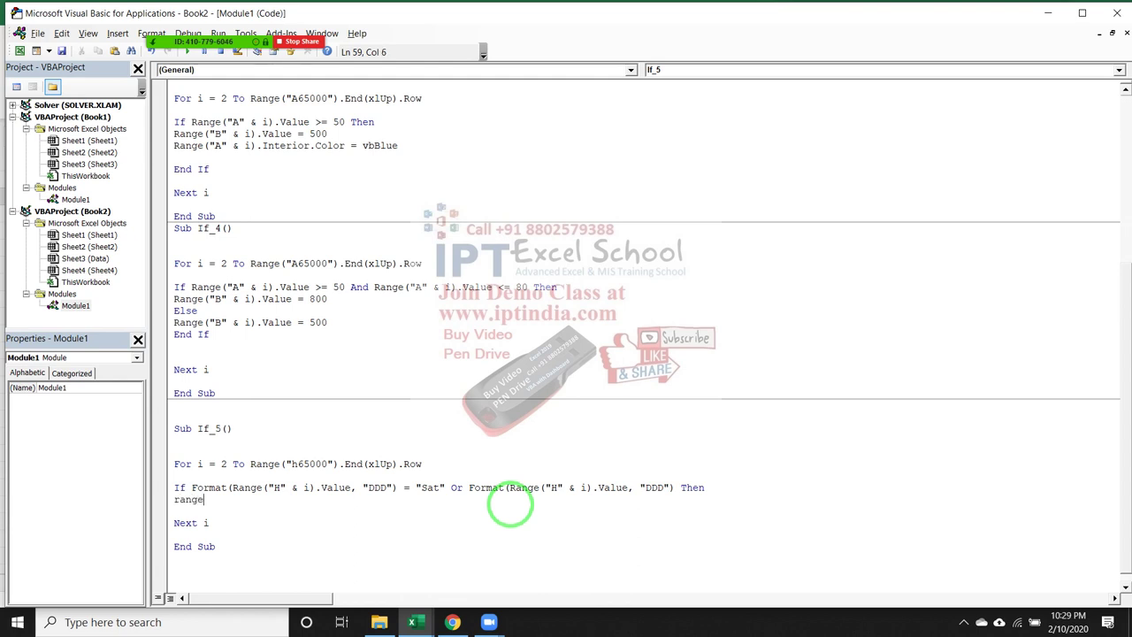
Finish the If line, write "WeekEnd" to column I, and add an Else line
{"action": "type", "text": "(\"I\" &i"}
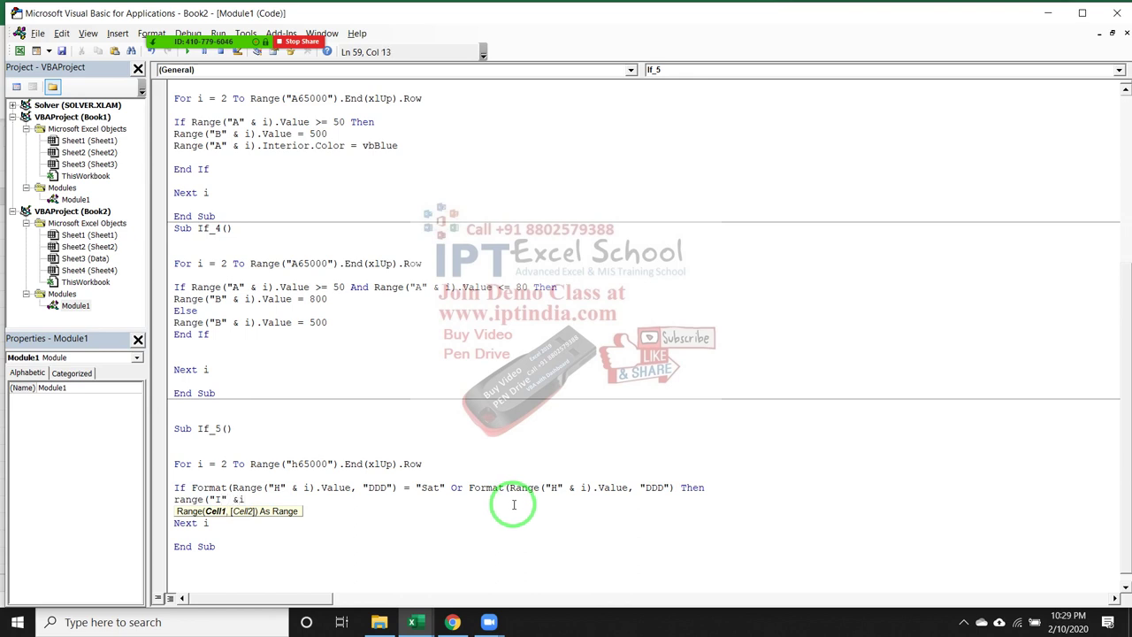
{"action": "type", "text": ").v"}
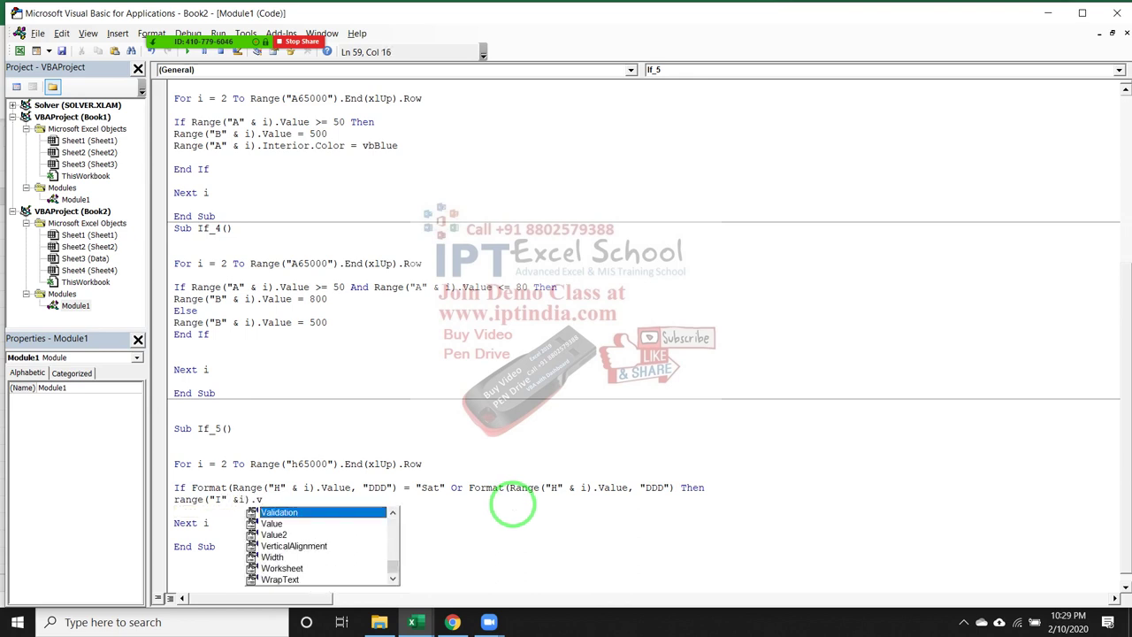
{"action": "key", "text": "Down"}
{"action": "key", "text": "Tab"}
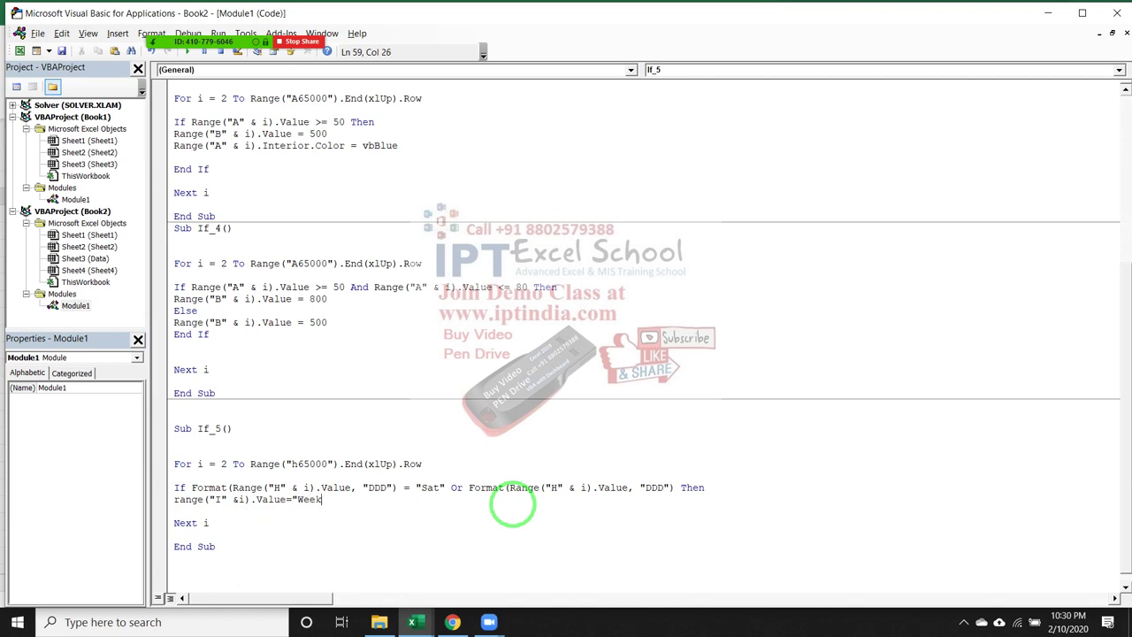
{"action": "type", "text": "\""}
{"action": "key", "text": "Return"}
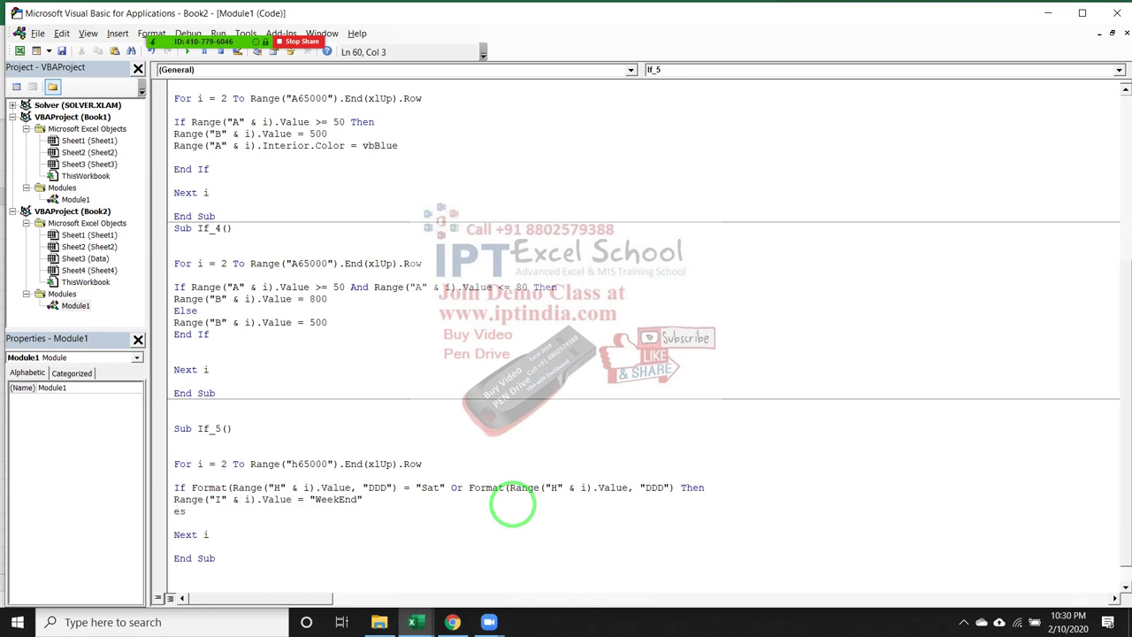
{"action": "key", "text": "Return"}
Duplicate the assignment below Else and change it to write "WeekDay"
{"action": "key", "text": "Up"}
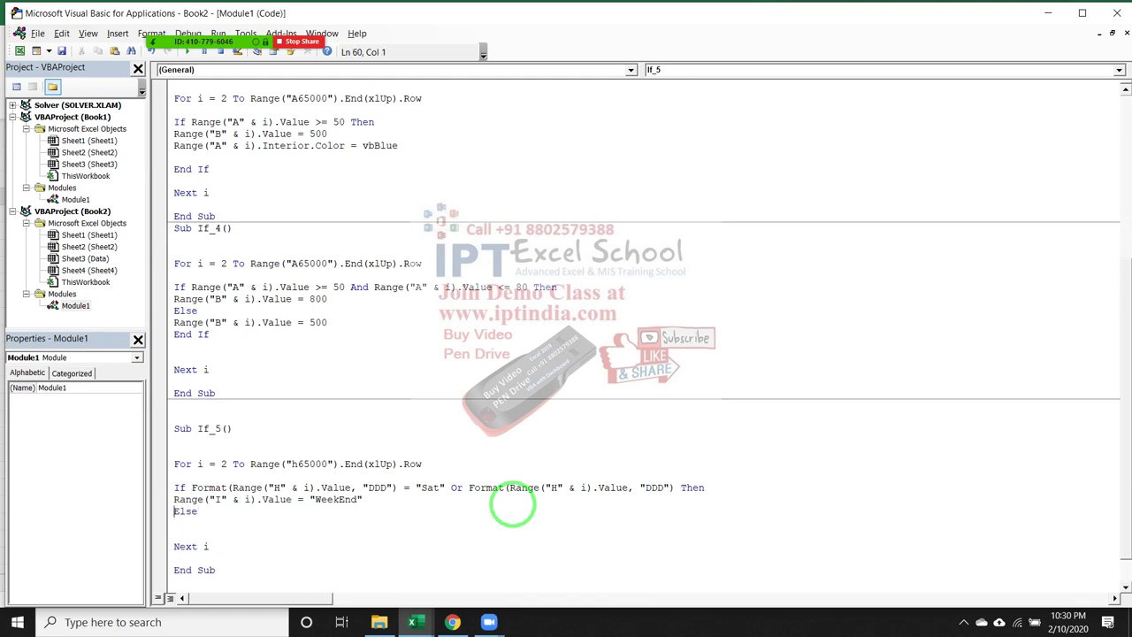
{"action": "key", "text": "shift+Down"}
{"action": "key", "text": "Right"}
{"action": "key", "text": "ctrl+v"}
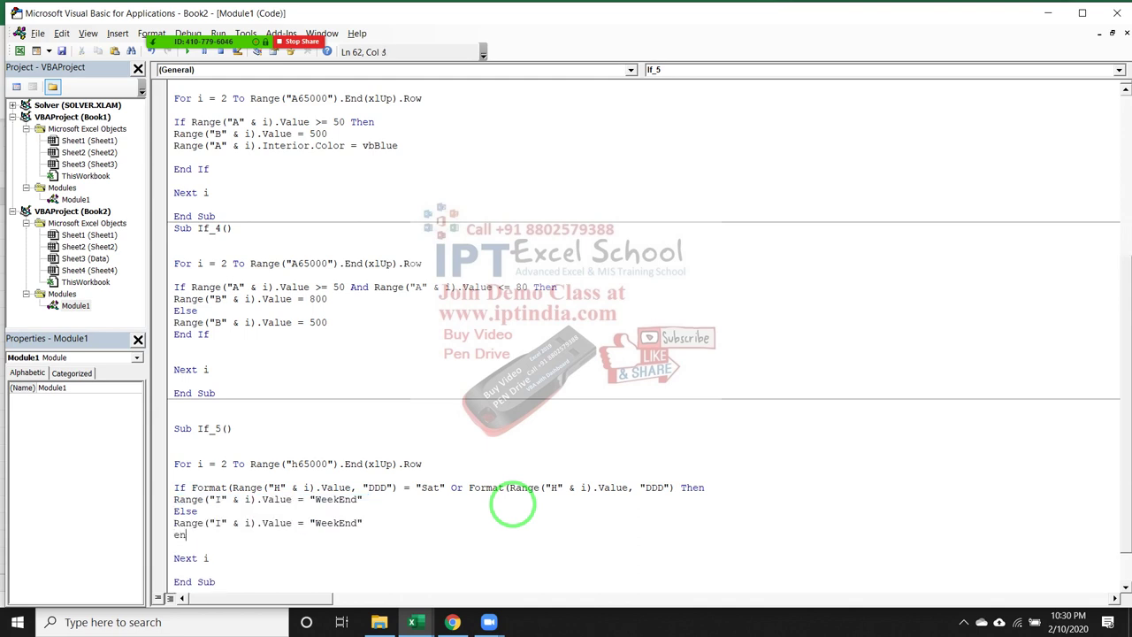
{"action": "type", "text": "d if"}
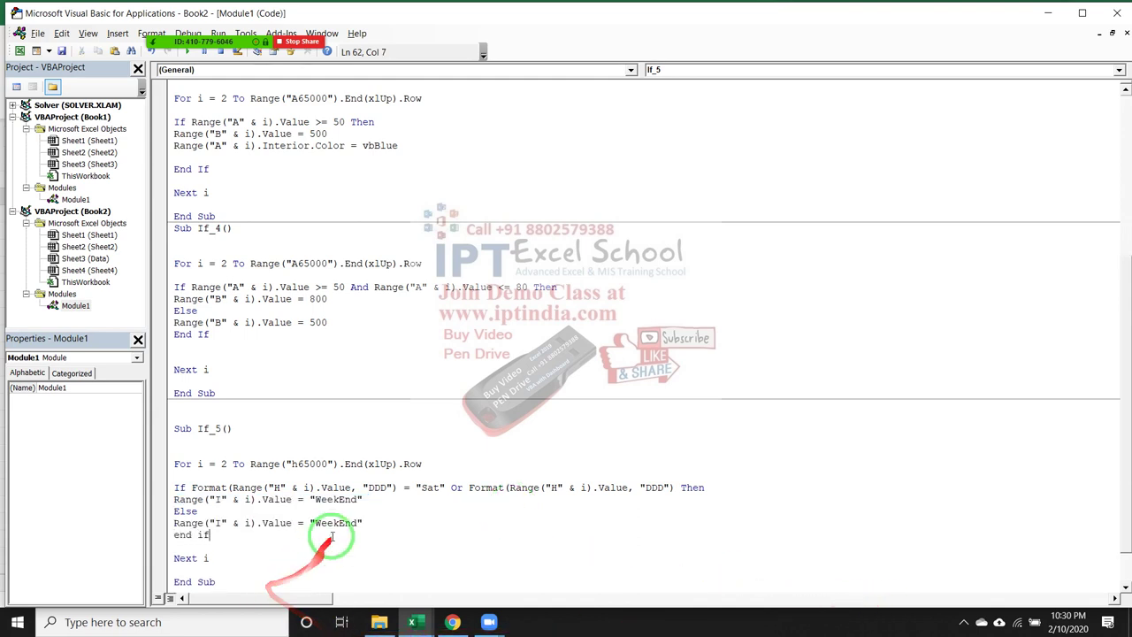
{"action": "left_click", "coordinate": [335, 522]}
{"action": "left_click", "coordinate": [343, 523]}
{"action": "type", "text": "Day"}
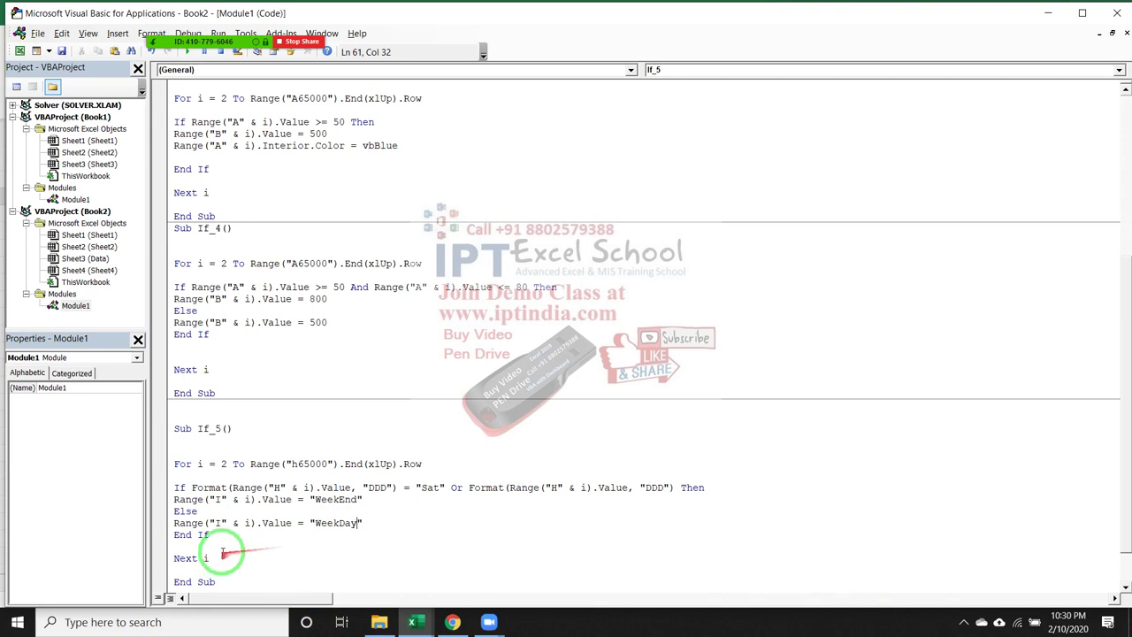
{"action": "left_click", "coordinate": [237, 533]}
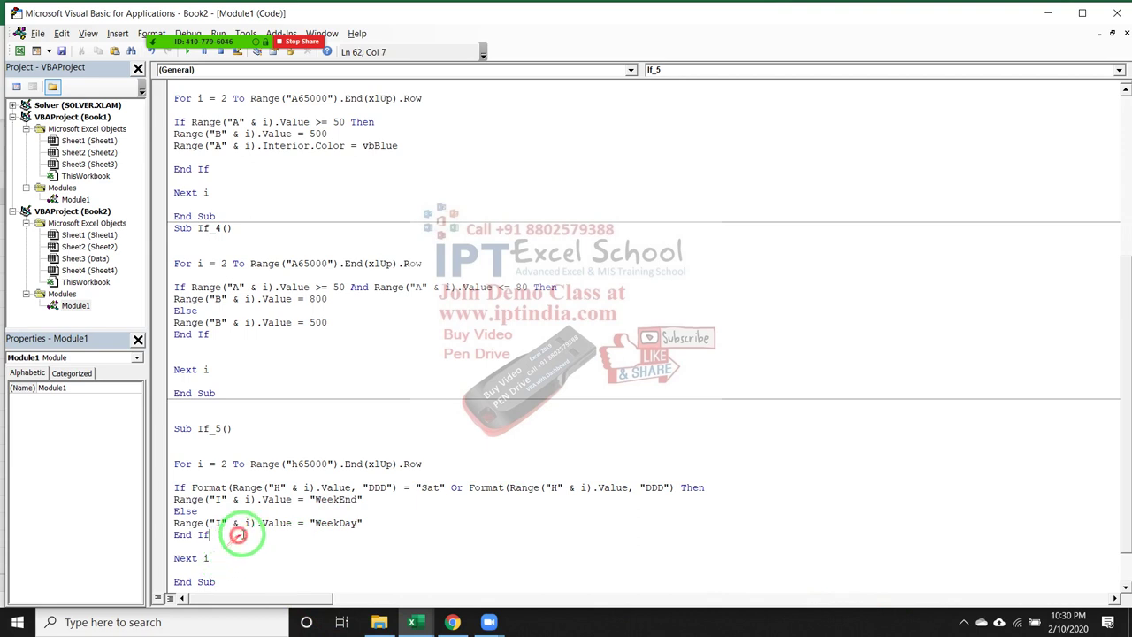
Touch up the If ... Then line so VBA tidies its spacing
{"action": "left_click", "coordinate": [467, 510]}
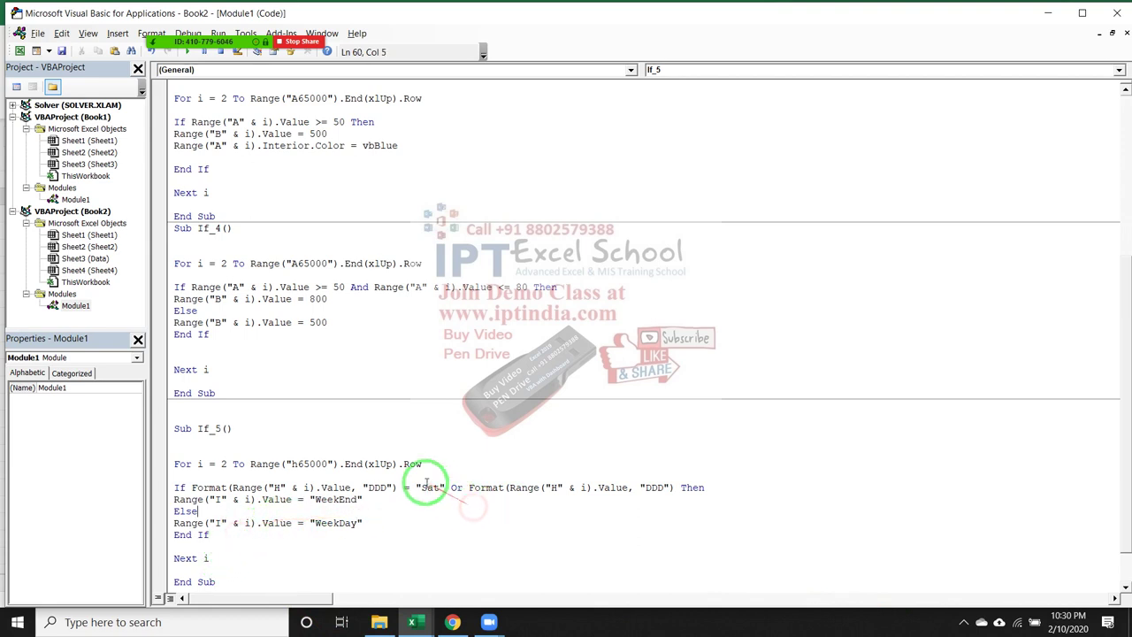
{"action": "left_click", "coordinate": [686, 487]}
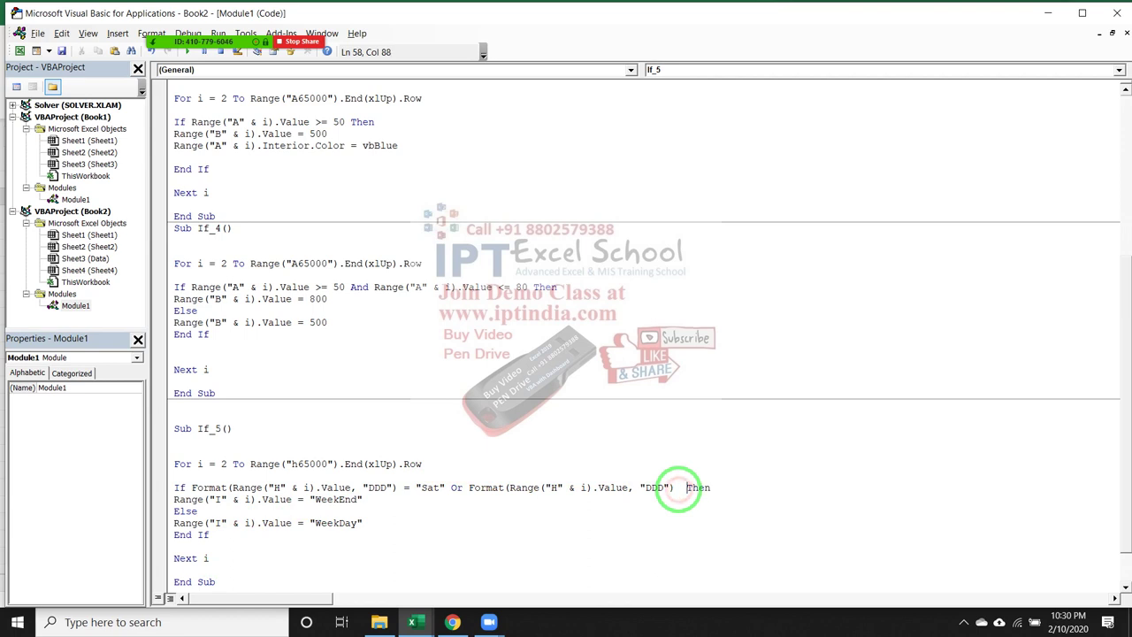
{"action": "left_click", "coordinate": [223, 545]}
{"action": "left_click", "coordinate": [234, 513]}
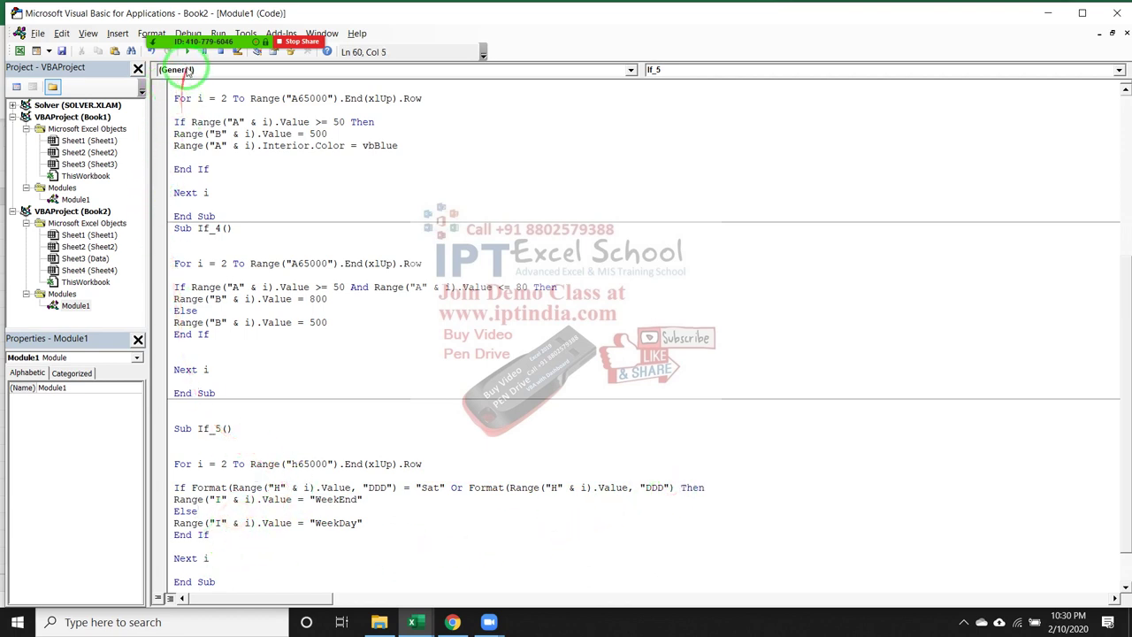
Run If_5, which stops with the Run-time error '13' Type mismatch
{"action": "mouse_move", "coordinate": [191, 48]}
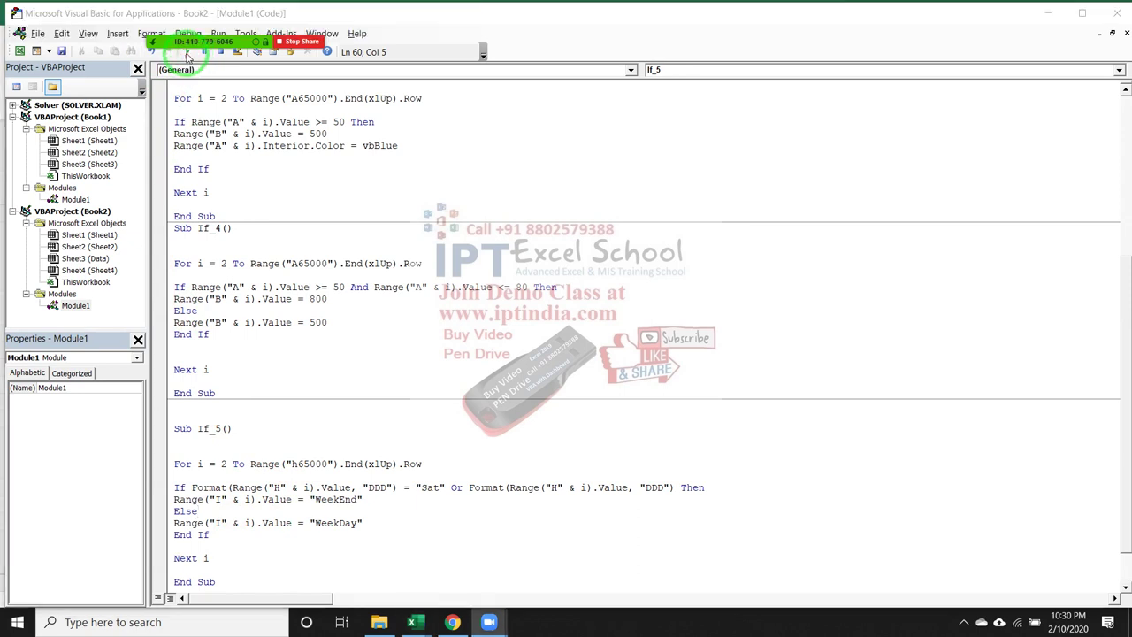
{"action": "left_click", "coordinate": [172, 19]}
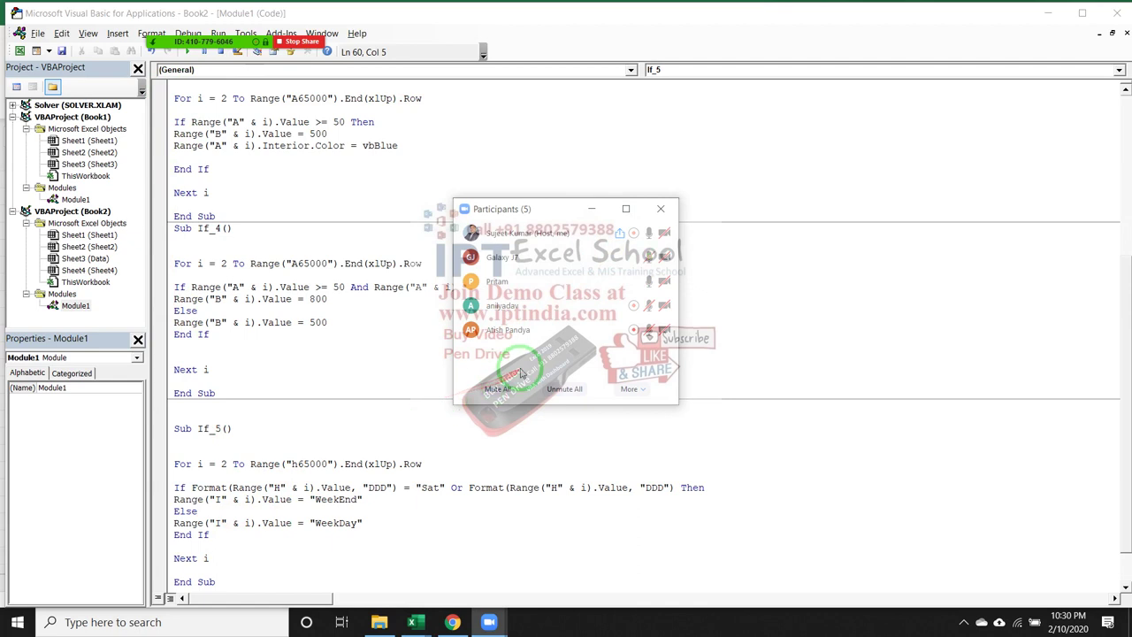
{"action": "left_click", "coordinate": [255, 543]}
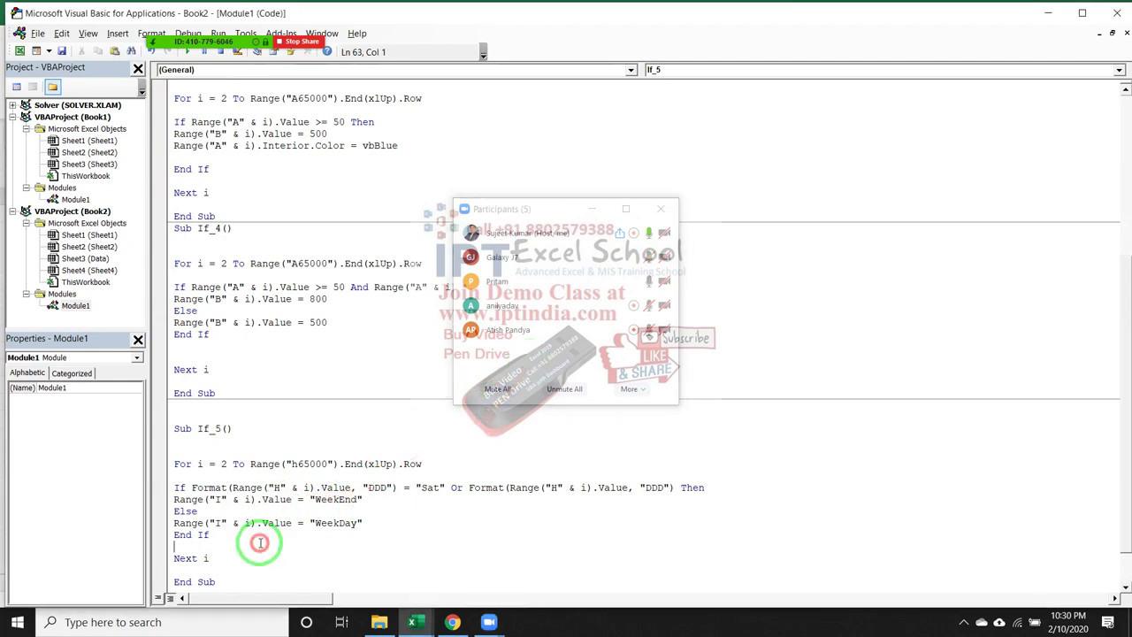
{"action": "left_click", "coordinate": [187, 52]}
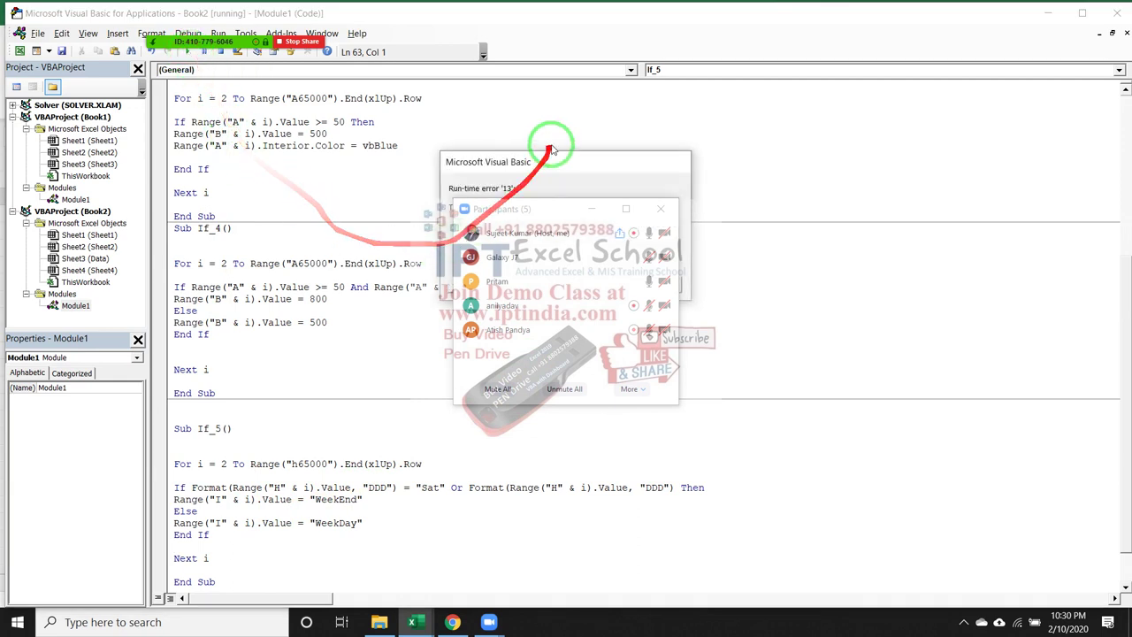
{"action": "left_click_drag", "start_coordinate": [551, 149], "coordinate": [466, 158]}
{"action": "left_click", "coordinate": [660, 208]}
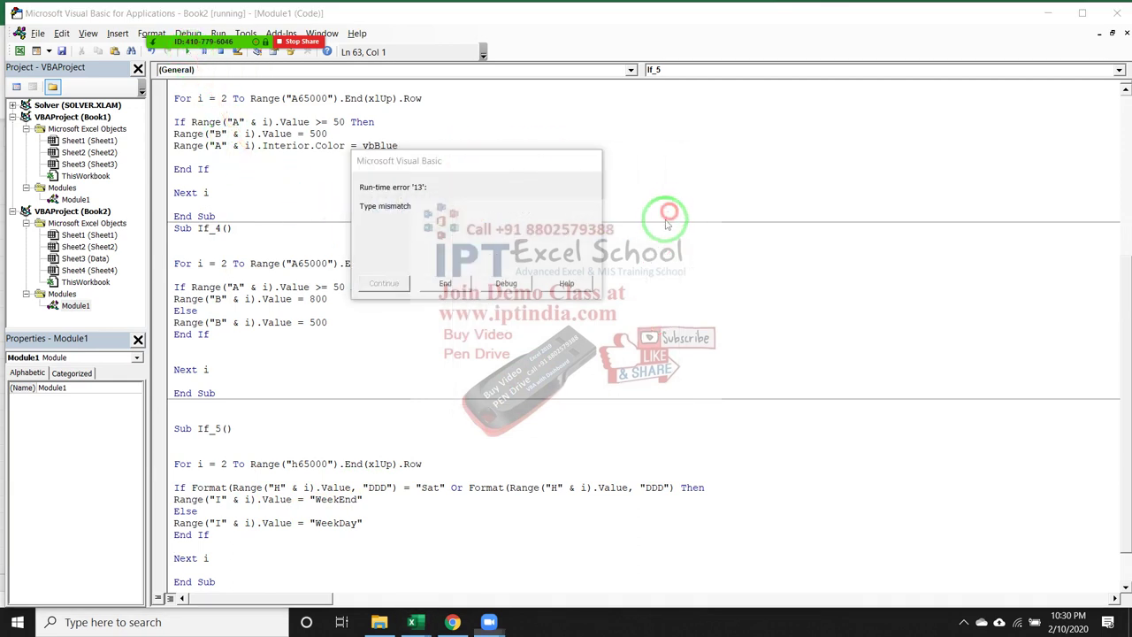
Add ="Sun" after the second Format check so the test reads "Sat" Or "Sun"
{"action": "left_click", "coordinate": [506, 283]}
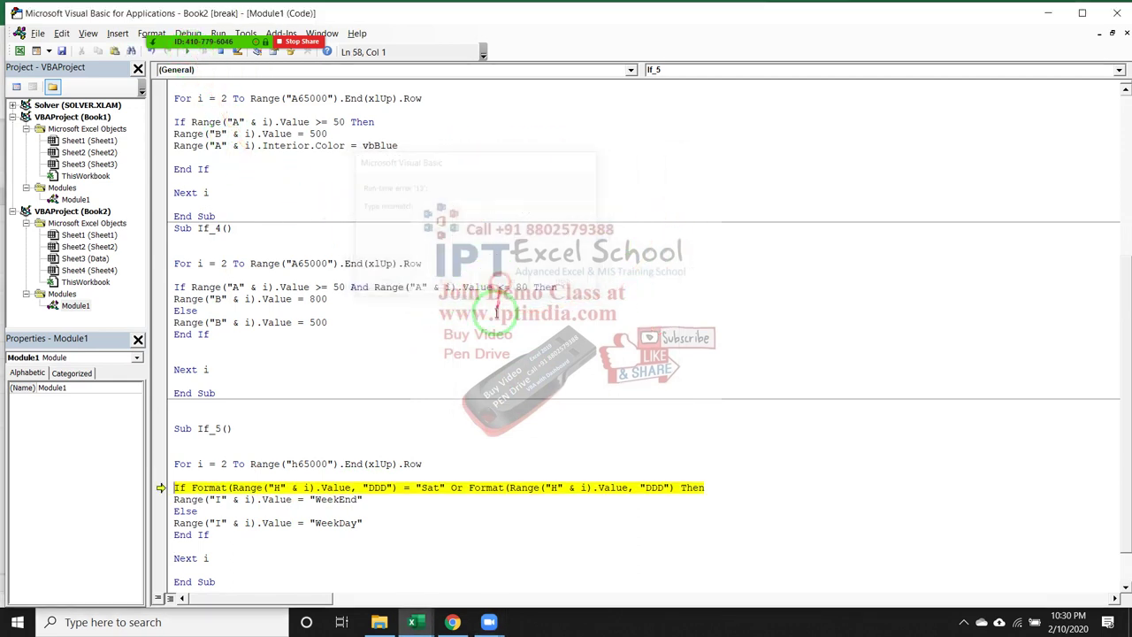
{"action": "mouse_move", "coordinate": [285, 498]}
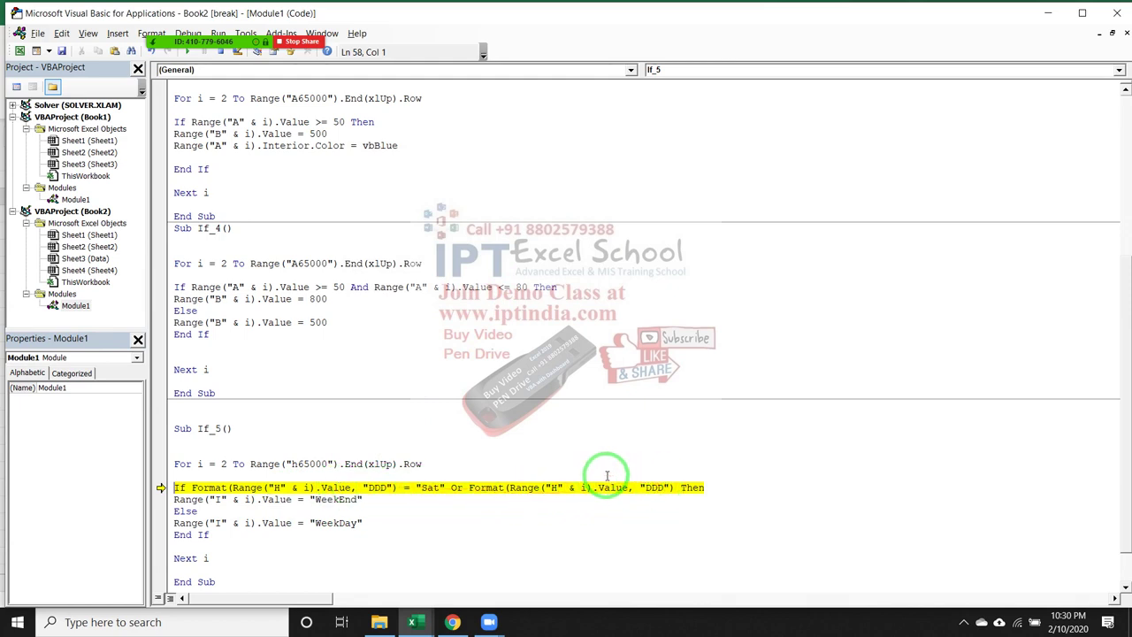
{"action": "left_click", "coordinate": [675, 478]}
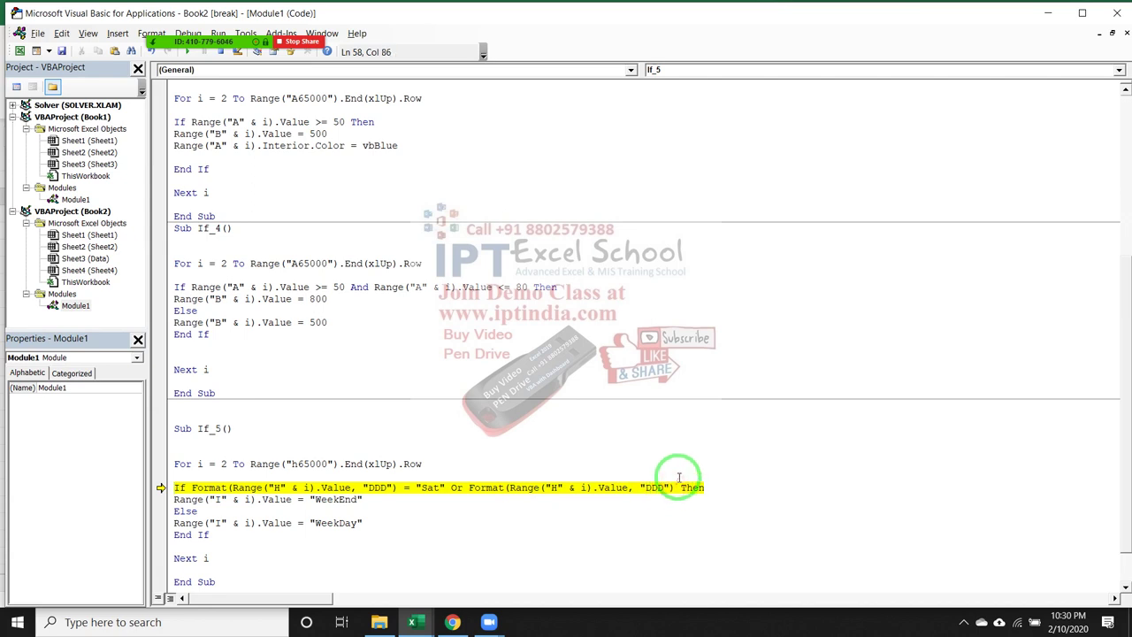
{"action": "type", "text": "="}
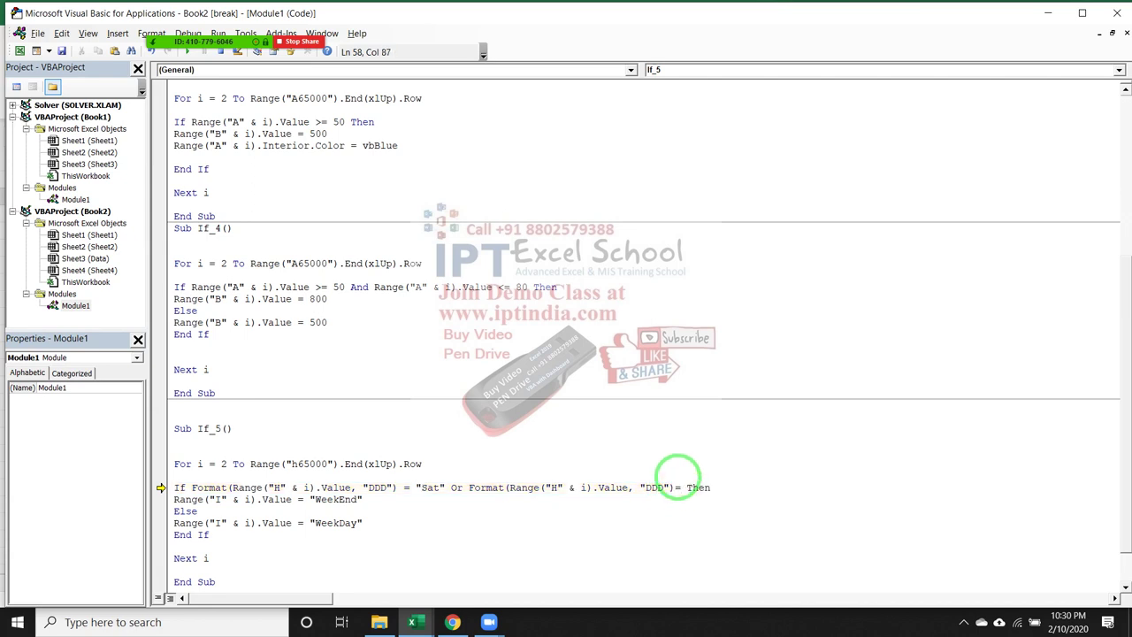
{"action": "type", "text": "\""}
{"action": "type", "text": "Sun"}
{"action": "left_click", "coordinate": [609, 521]}
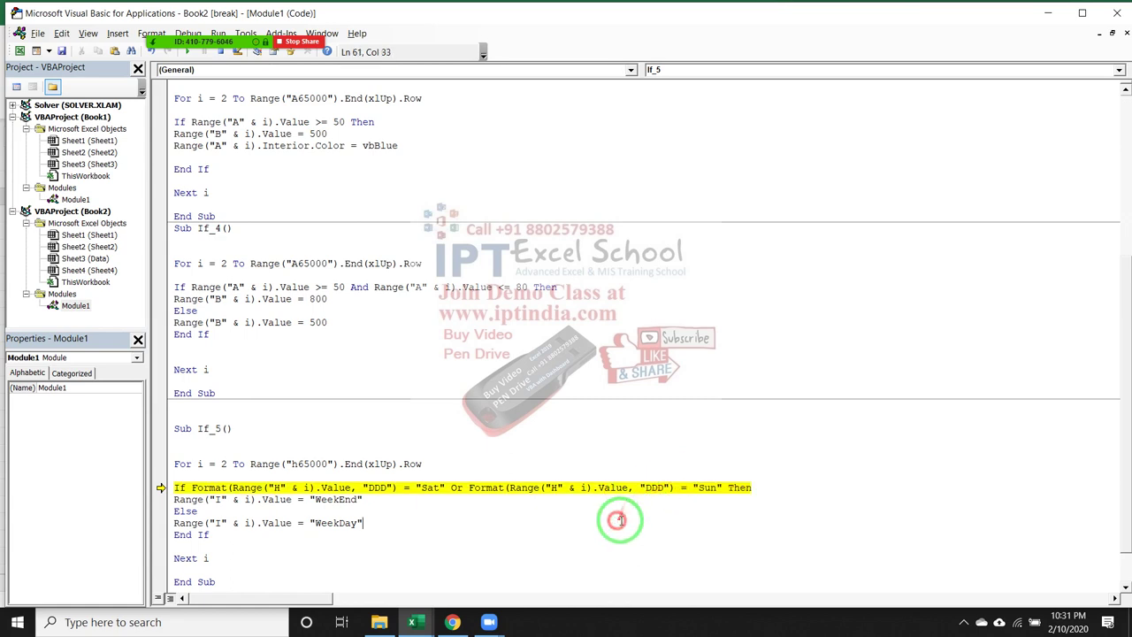
Reset the macro and confirm Book2's column I shows WeekEnd or WeekDay for each date
{"action": "left_click", "coordinate": [186, 52]}
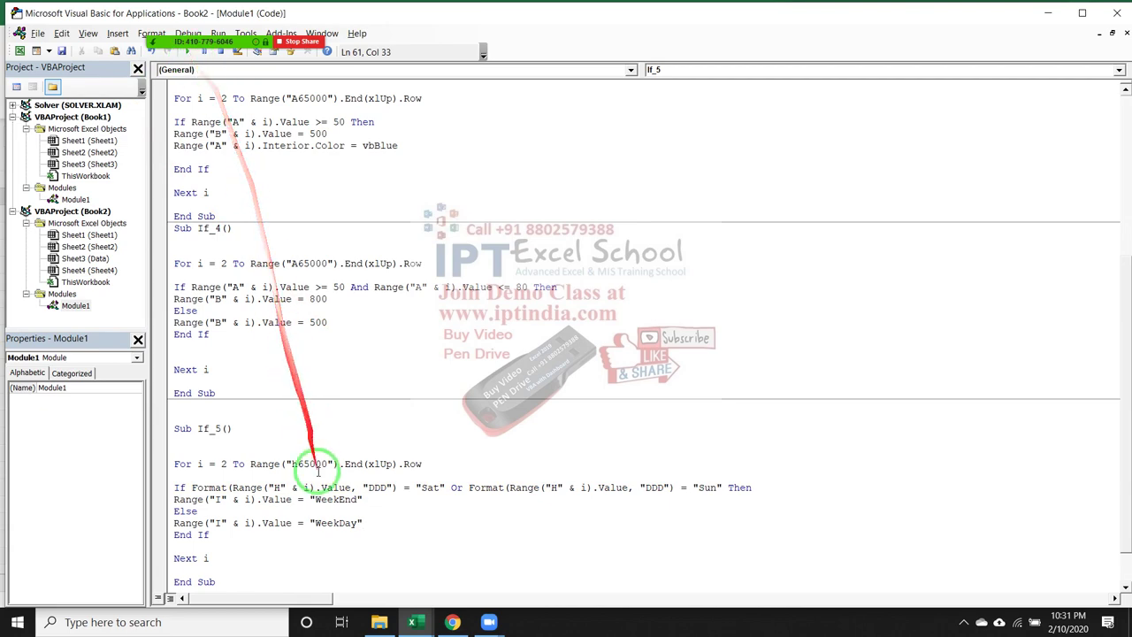
{"action": "left_click", "coordinate": [323, 499]}
{"action": "key", "text": "alt+Tab"}
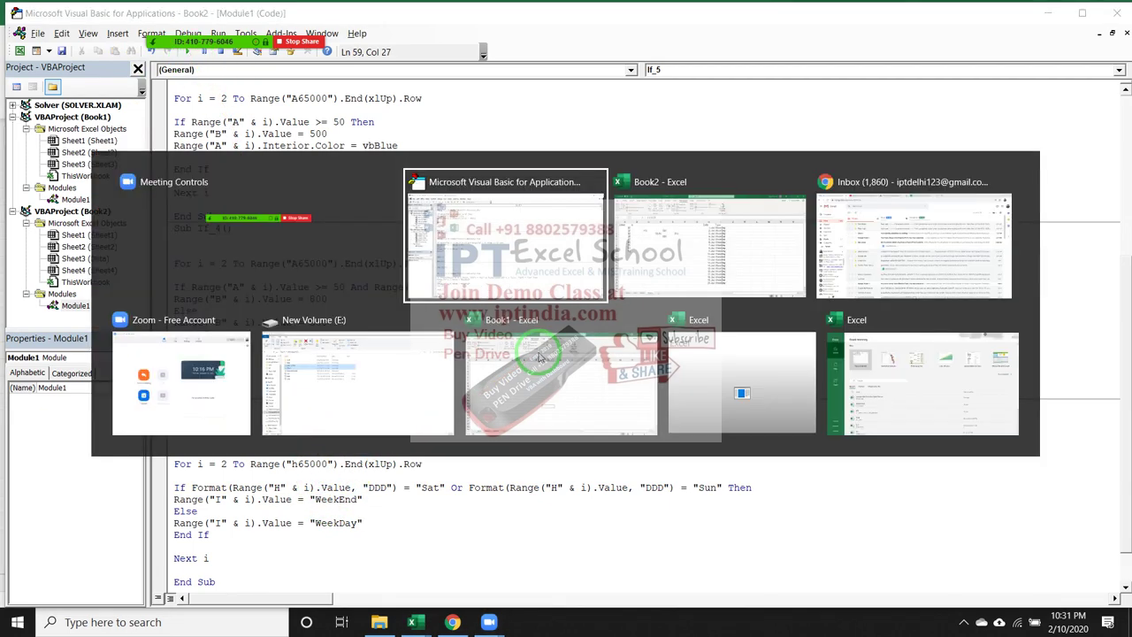
{"action": "key", "text": "Tab"}
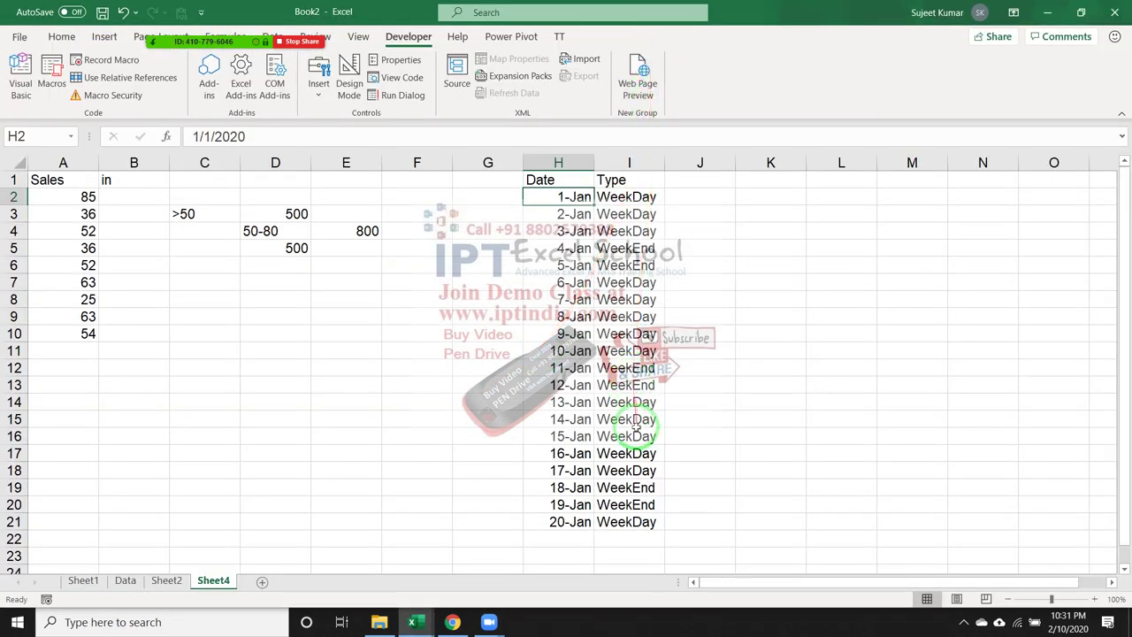
{"action": "key", "text": "alt+Tab"}
{"action": "key", "text": "Tab"}
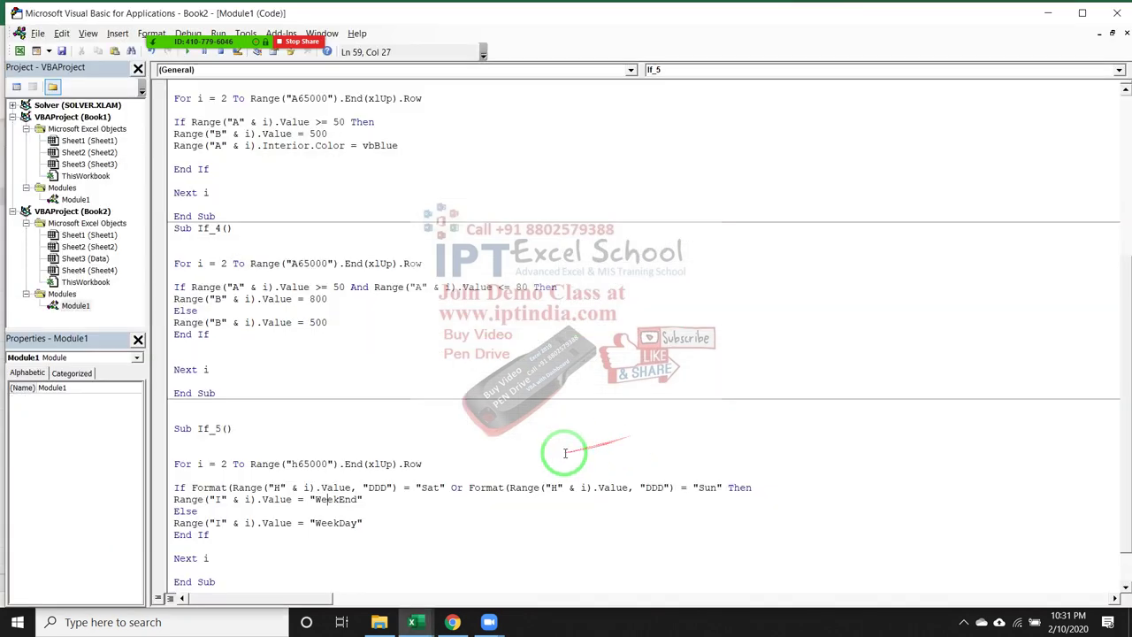
{"action": "scroll", "coordinate": [565, 453], "scroll_direction": "down", "scroll_amount": 1}
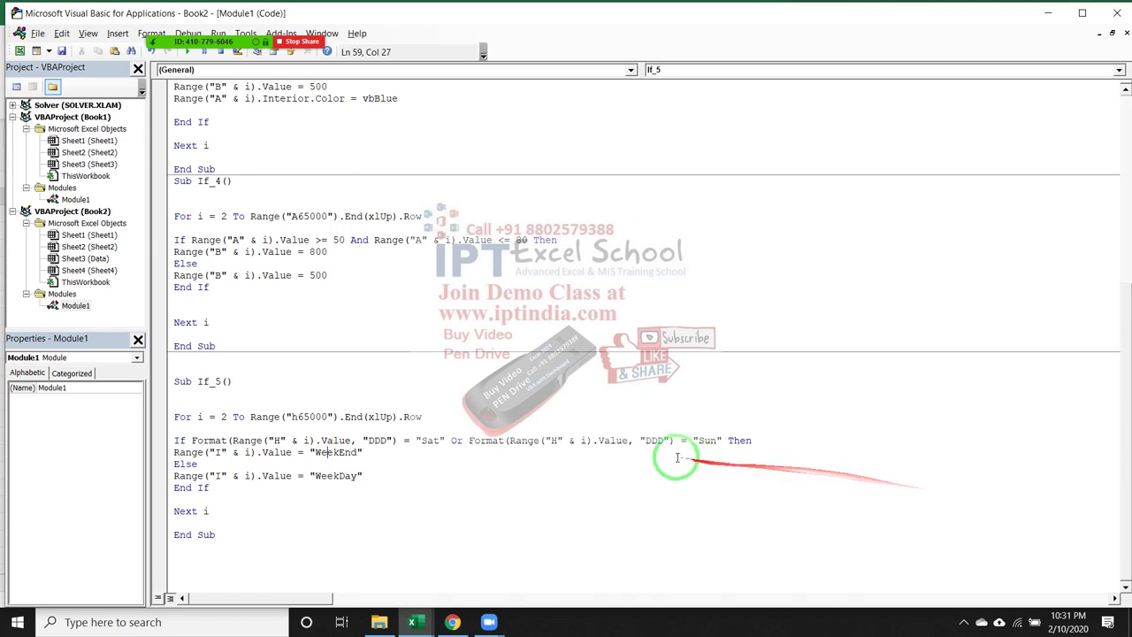
Break If_5's condition after Or with a " _" continuation and a blank line before WeekEnd
{"action": "left_click", "coordinate": [460, 439]}
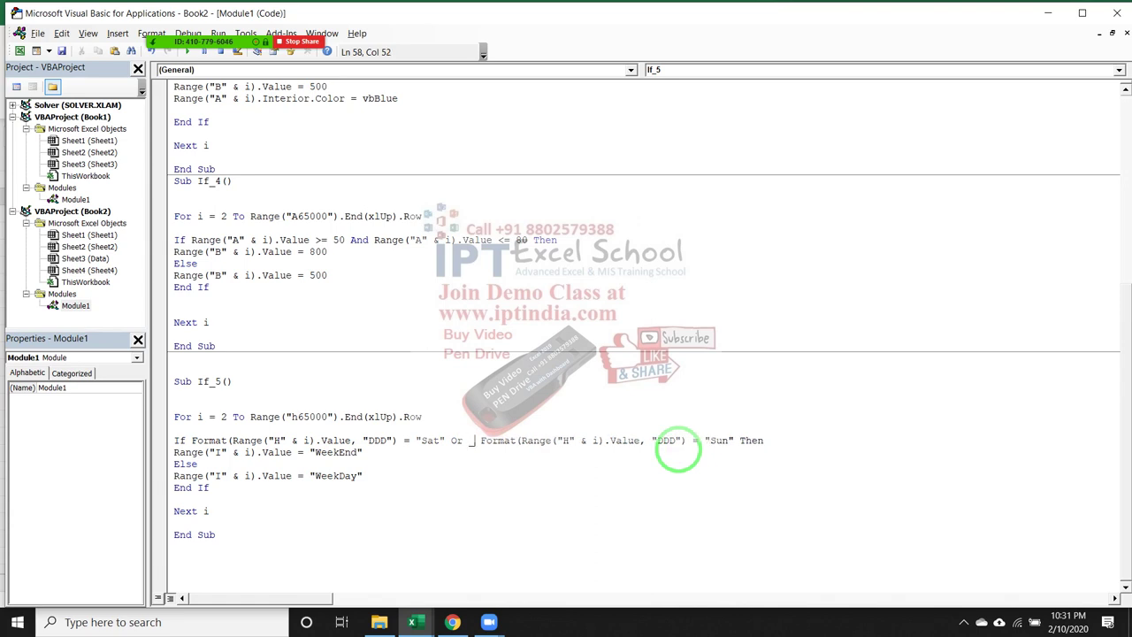
{"action": "key", "text": "Return"}
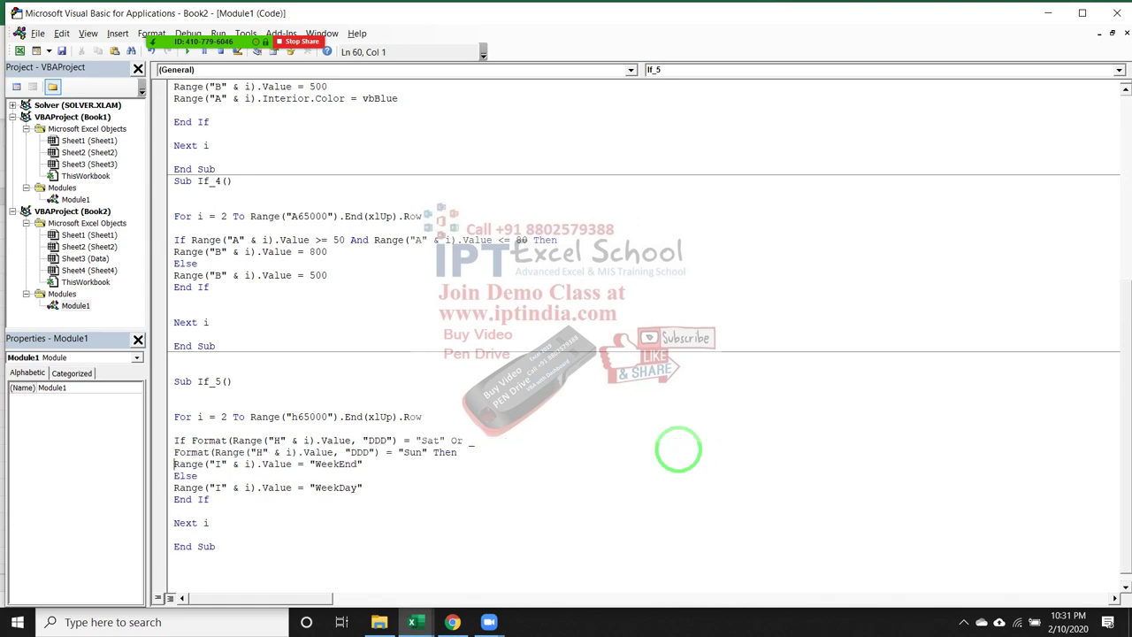
{"action": "key", "text": "Return"}
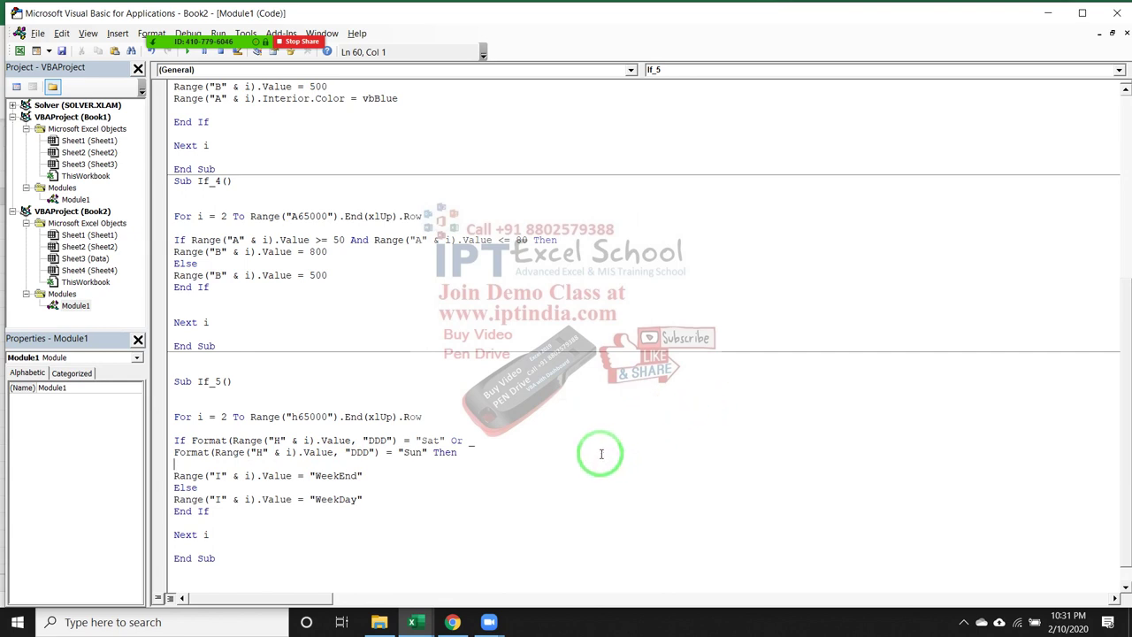
{"action": "double_click", "coordinate": [469, 440]}
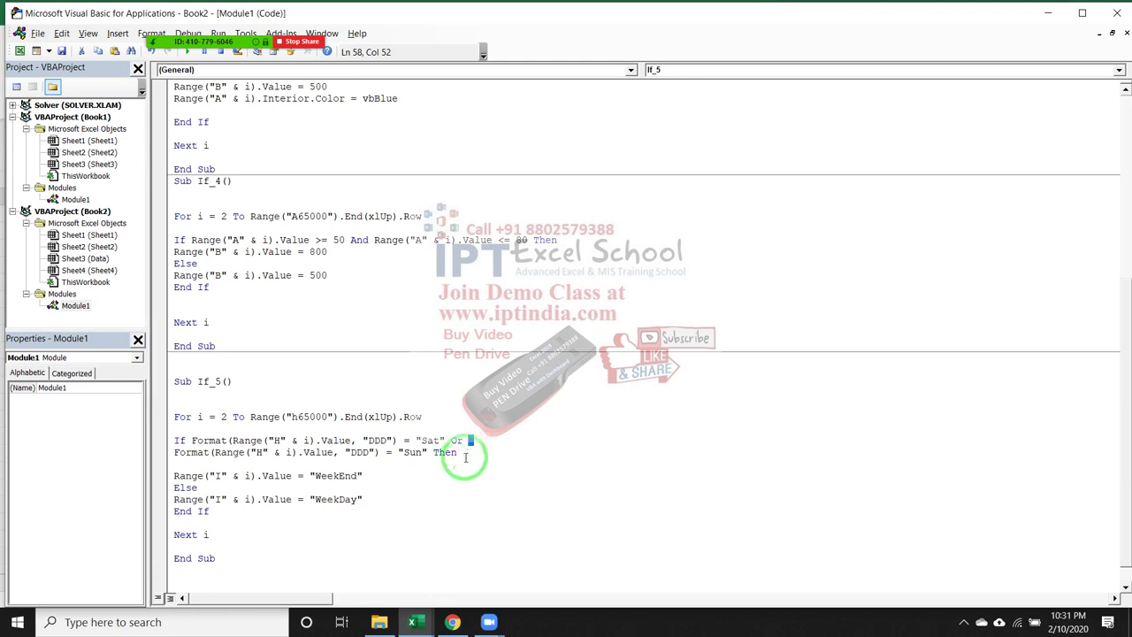
{"action": "left_click_drag", "start_coordinate": [466, 452], "coordinate": [166, 448]}
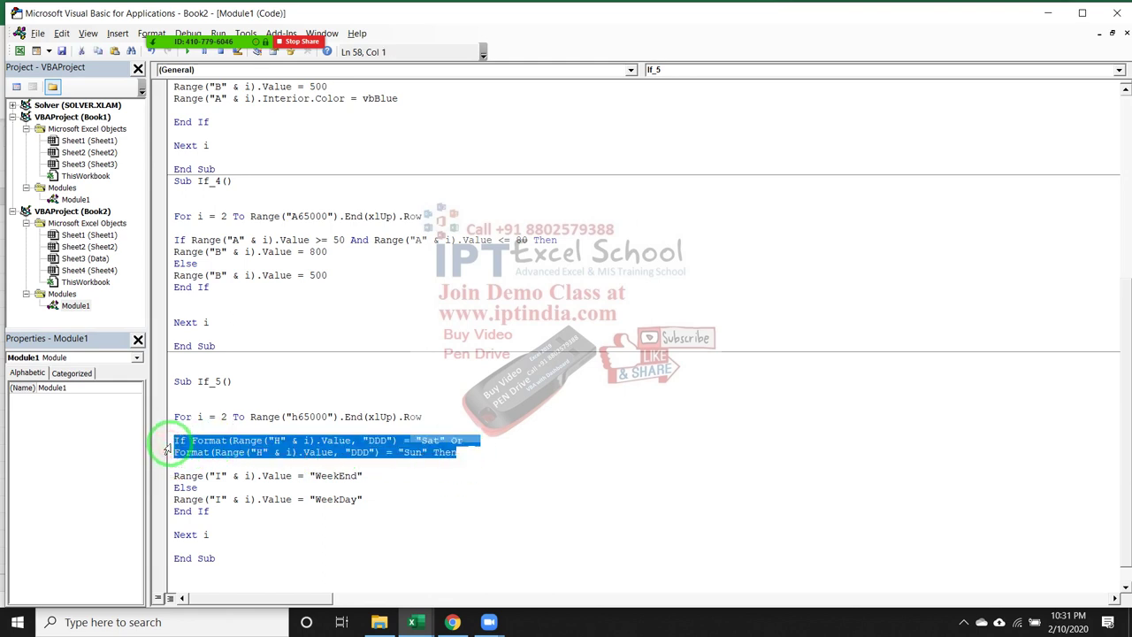
{"action": "left_click_drag", "start_coordinate": [480, 440], "coordinate": [602, 437]}
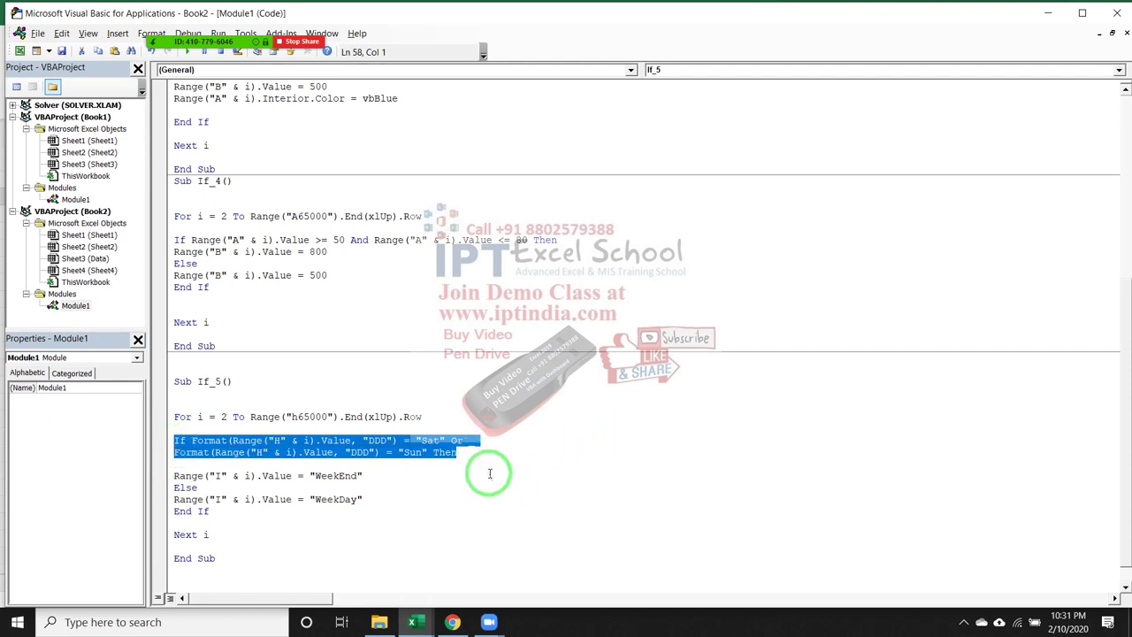
{"action": "left_click", "coordinate": [489, 474]}
{"action": "left_click", "coordinate": [482, 446]}
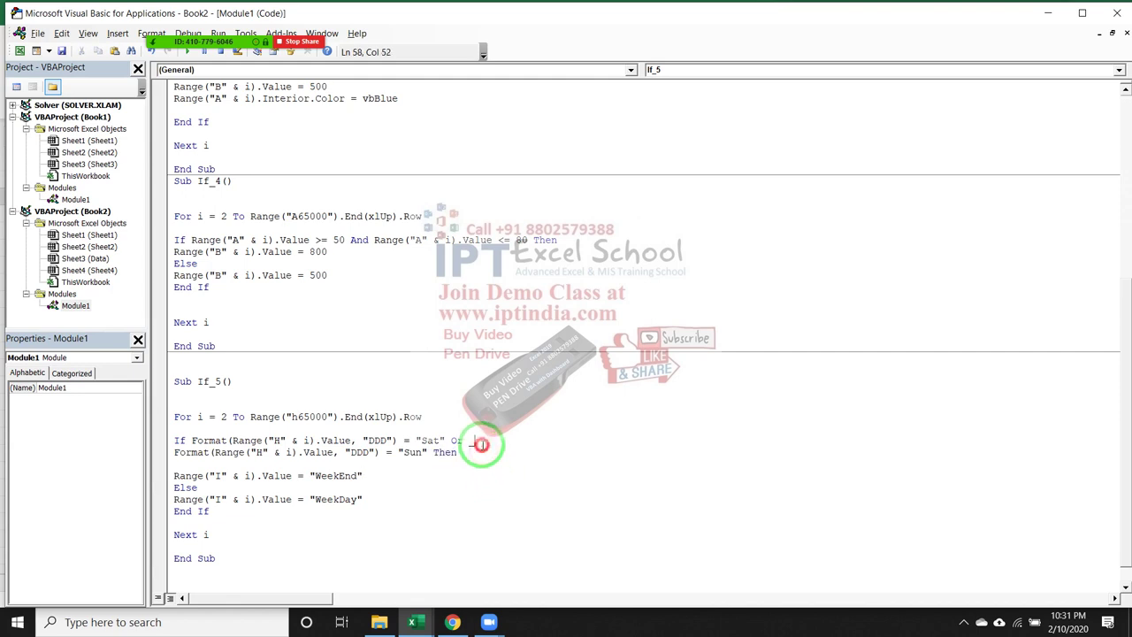
{"action": "left_click_drag", "start_coordinate": [482, 447], "coordinate": [158, 436]}
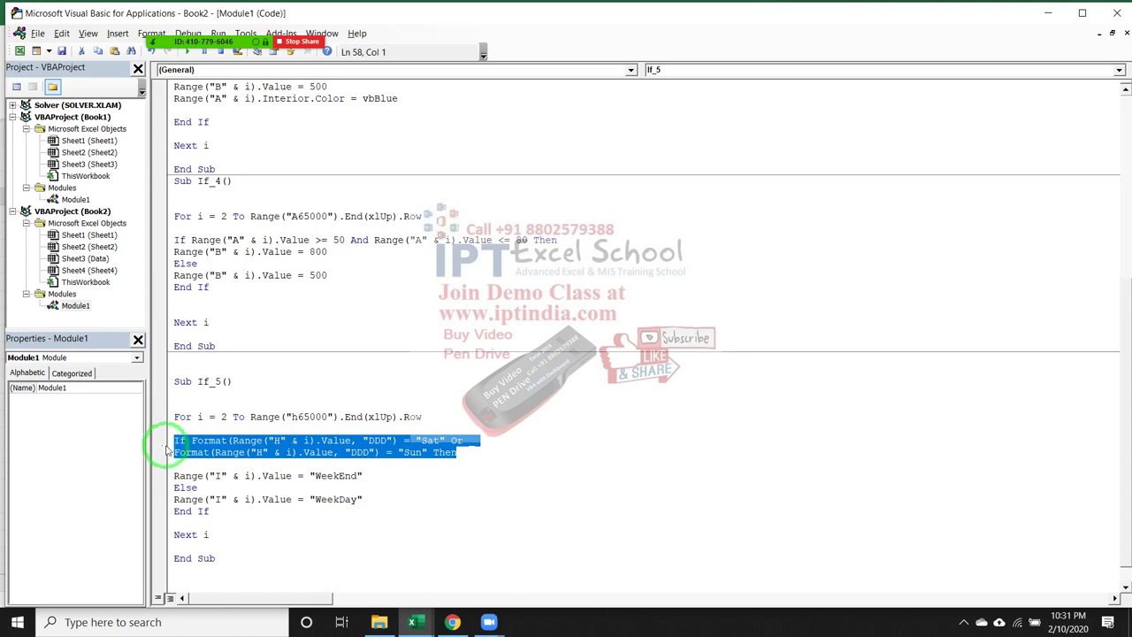
{"action": "left_click", "coordinate": [366, 483]}
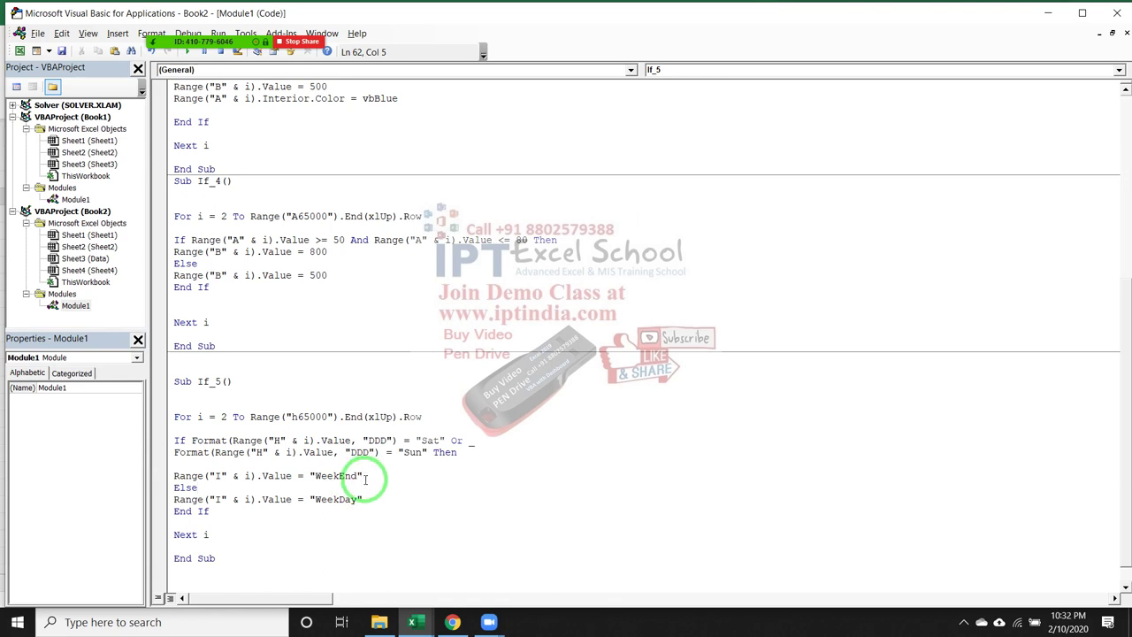
Close the Participants window and review the If_5 Or and If_4 And conditions
{"action": "scroll", "coordinate": [379, 531], "scroll_direction": "up", "scroll_amount": 5}
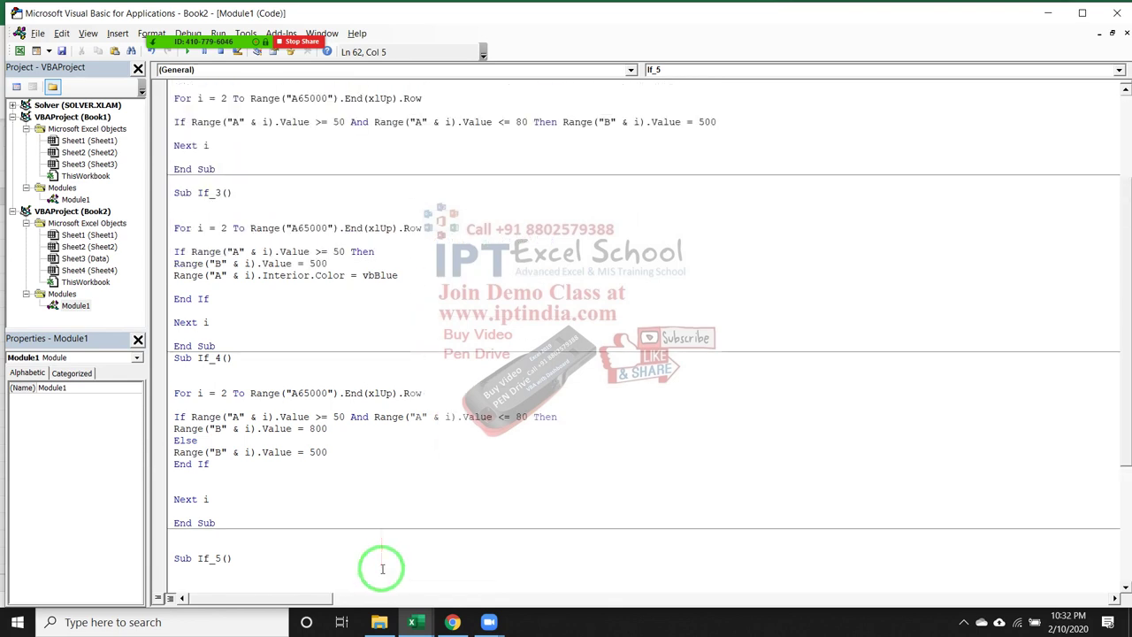
{"action": "scroll", "coordinate": [379, 566], "scroll_direction": "down", "scroll_amount": 6}
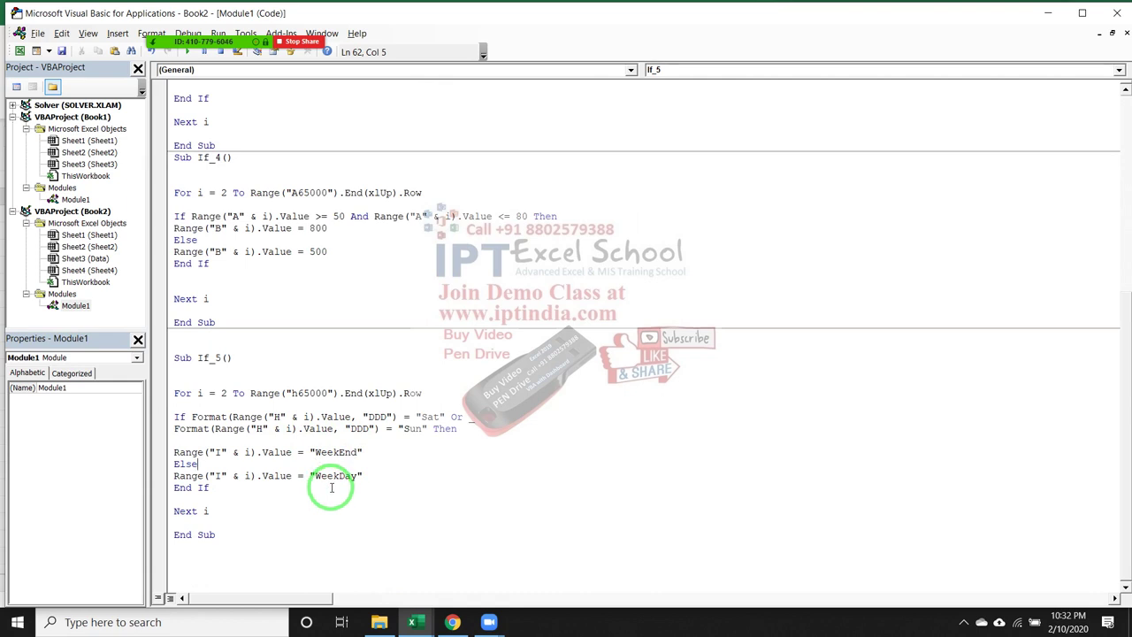
{"action": "left_click", "coordinate": [174, 18]}
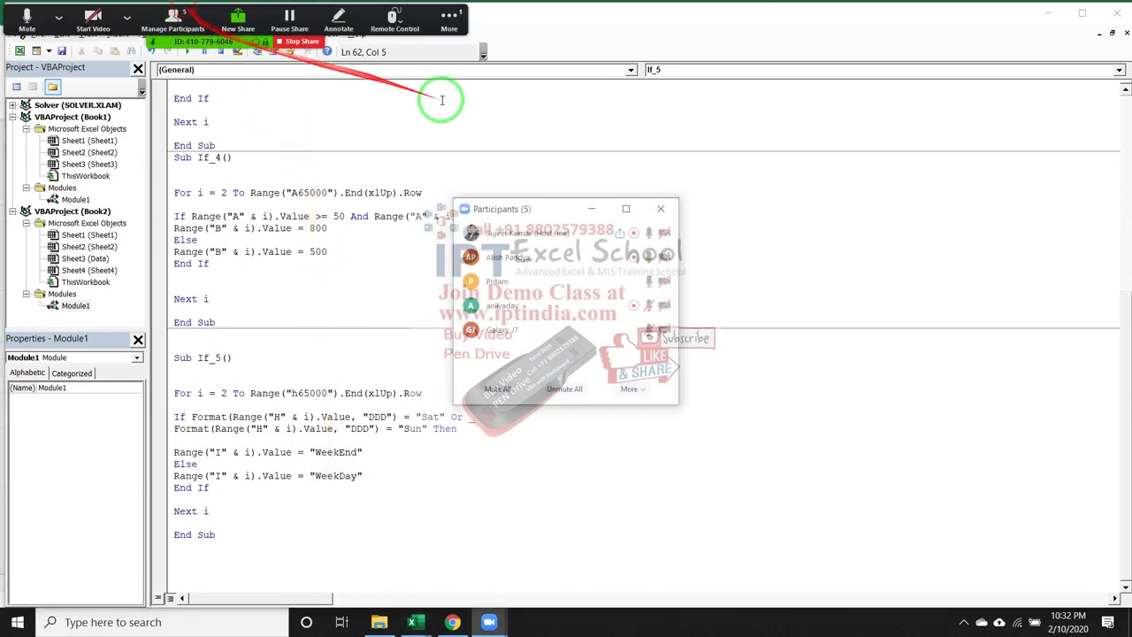
{"action": "left_click", "coordinate": [675, 209]}
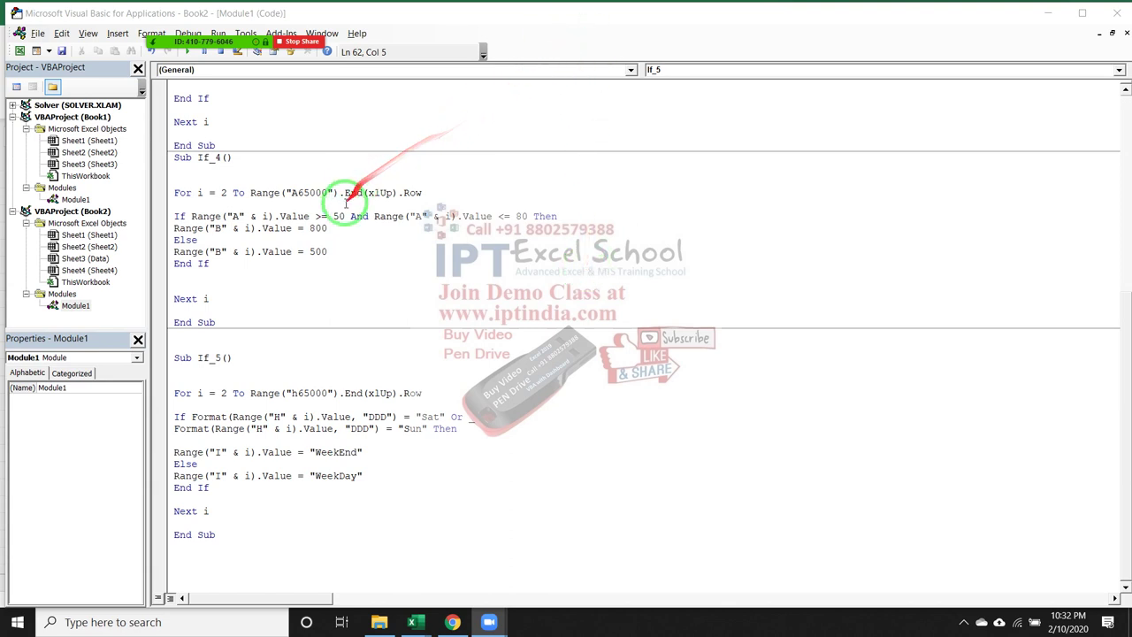
{"action": "left_click", "coordinate": [455, 407]}
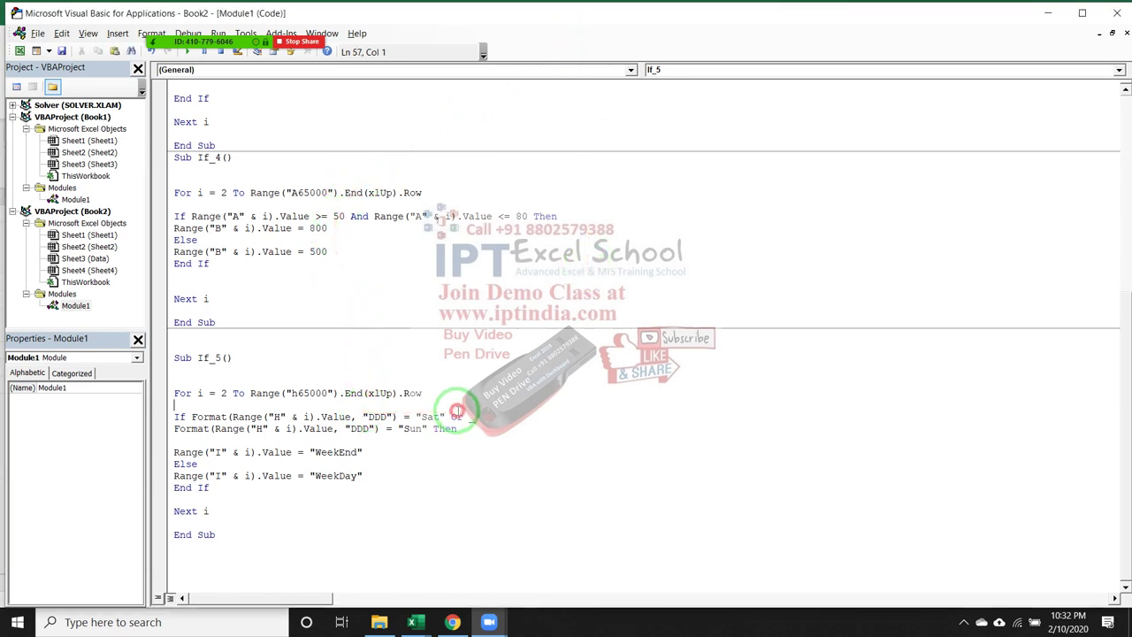
{"action": "left_click", "coordinate": [454, 417]}
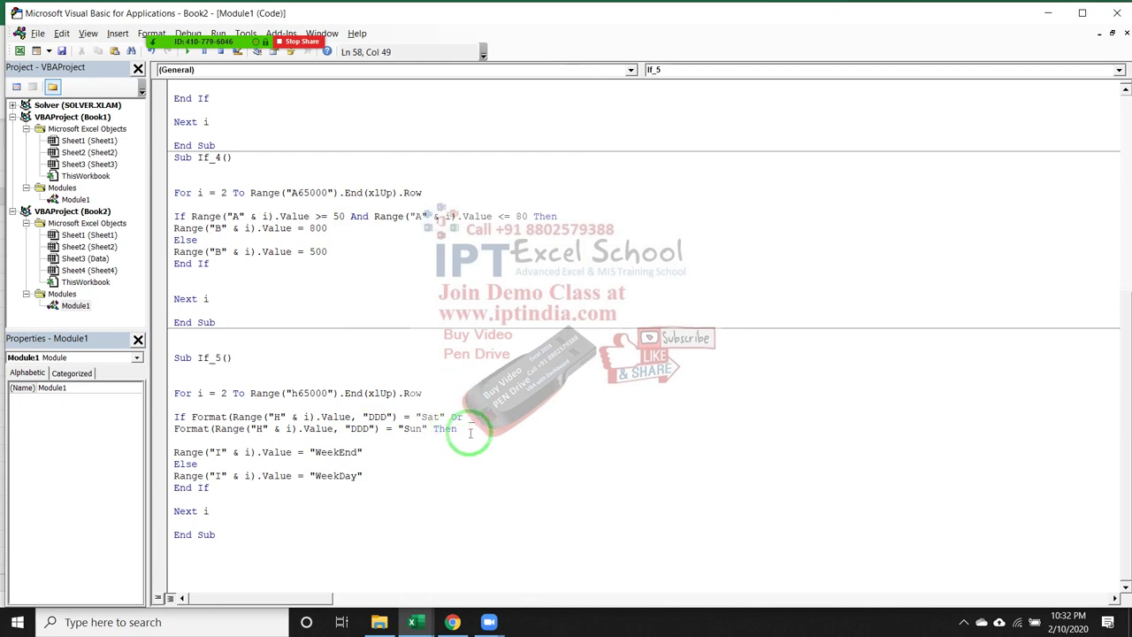
{"action": "double_click", "coordinate": [360, 217]}
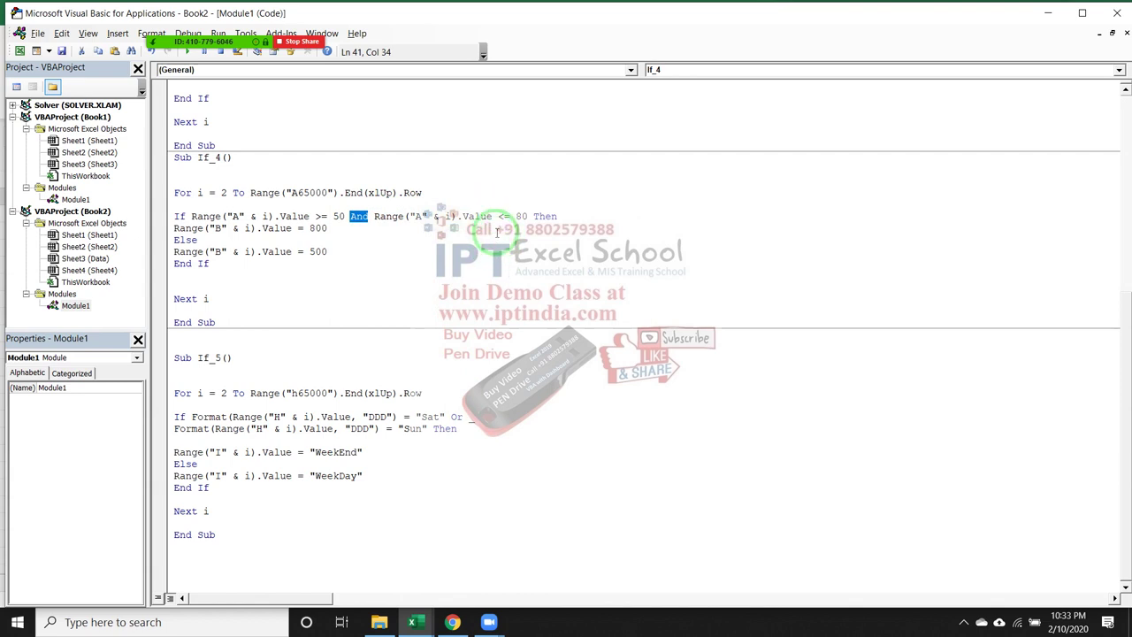
Select all of Module1's code from the end of If_5 up to If_1
{"action": "left_click", "coordinate": [265, 535]}
{"action": "left_click_drag", "start_coordinate": [243, 503], "coordinate": [176, 168]}
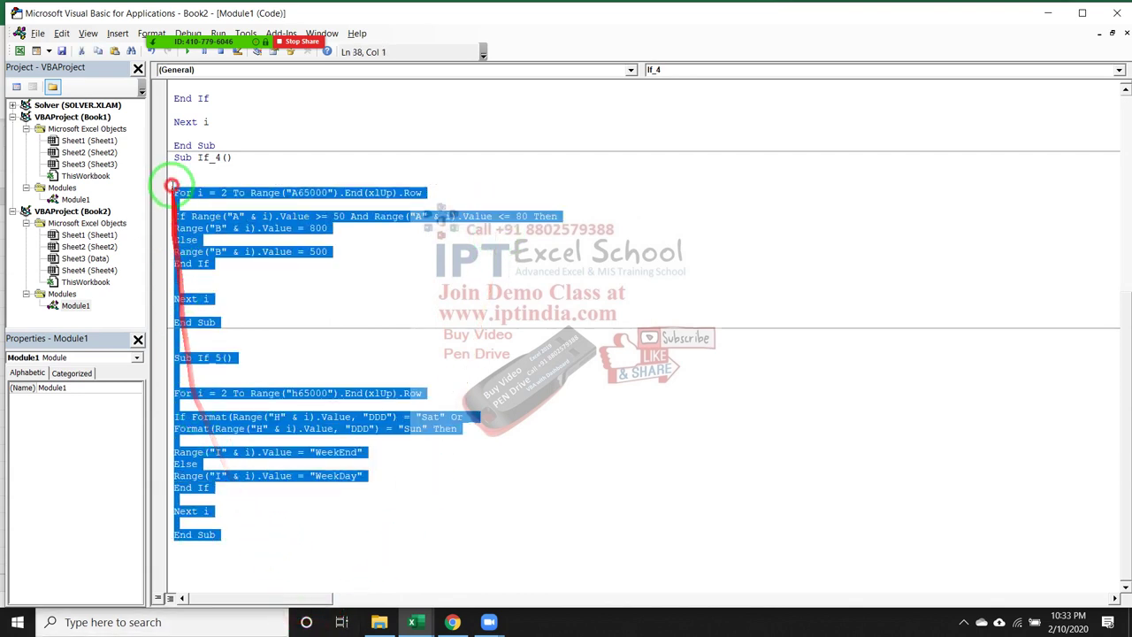
{"action": "scroll", "coordinate": [213, 318], "scroll_direction": "up", "scroll_amount": 3}
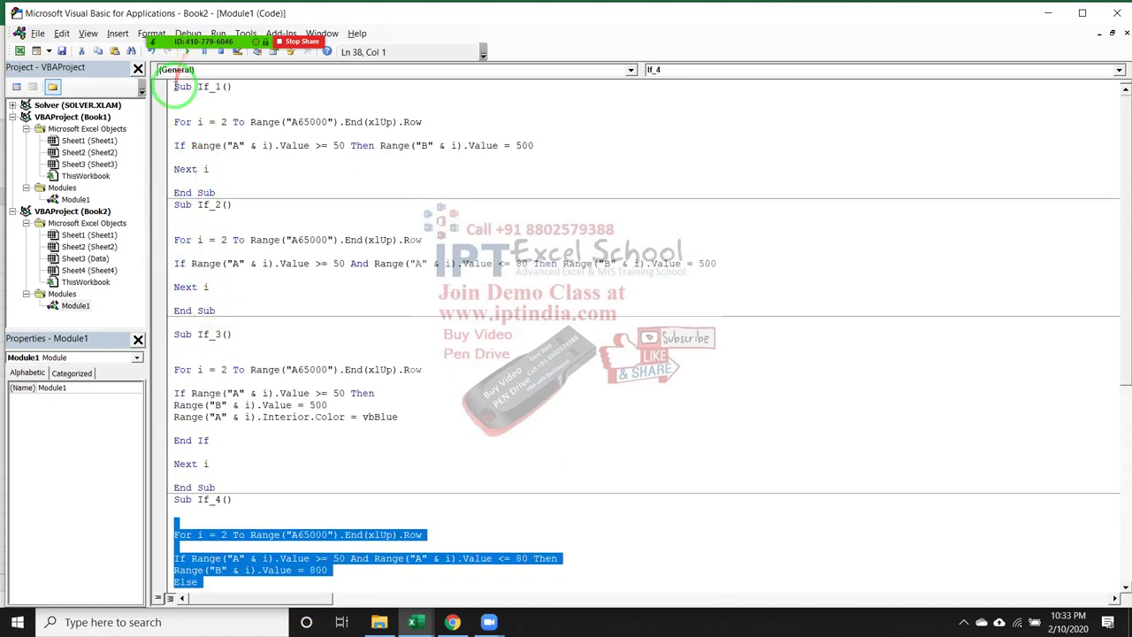
{"action": "left_click", "coordinate": [177, 86], "text": "shift"}
{"action": "scroll", "coordinate": [378, 392], "scroll_direction": "down", "scroll_amount": 4}
{"action": "scroll", "coordinate": [392, 420], "scroll_direction": "down", "scroll_amount": 6}
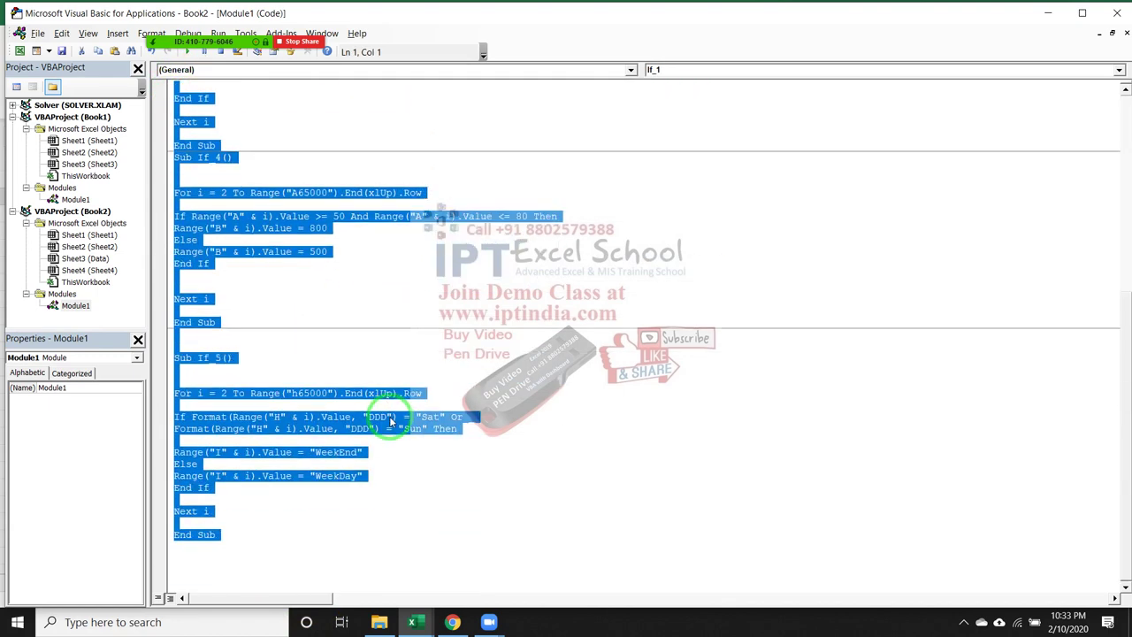
{"action": "left_click", "coordinate": [452, 621]}
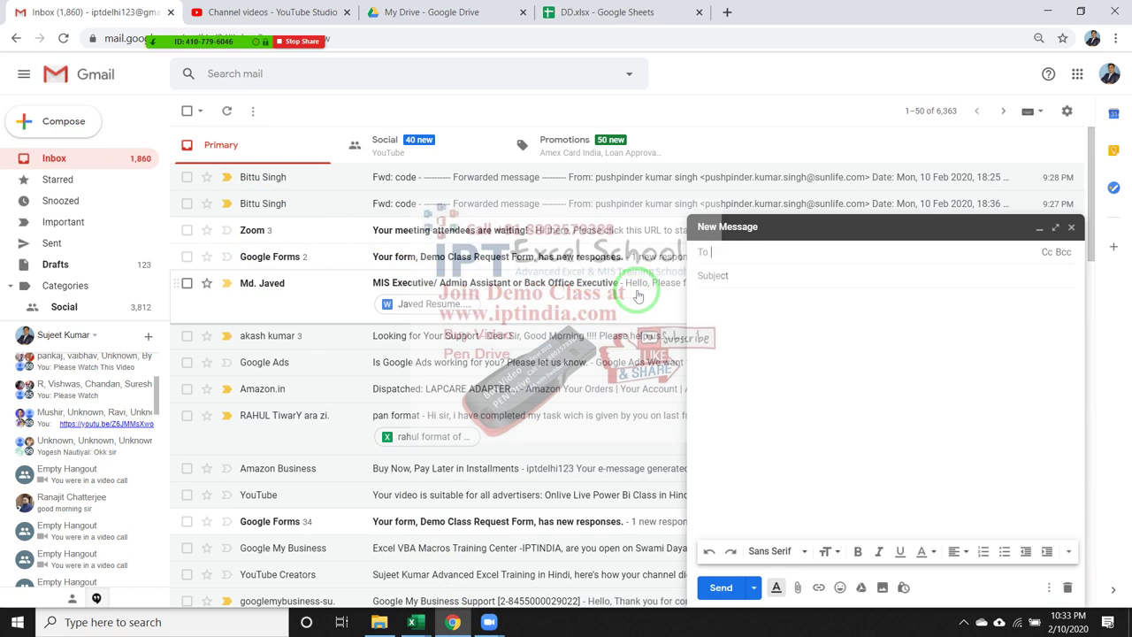
Add four contacts from the suggestions as recipients in the To field
{"action": "type", "text": "pr"}
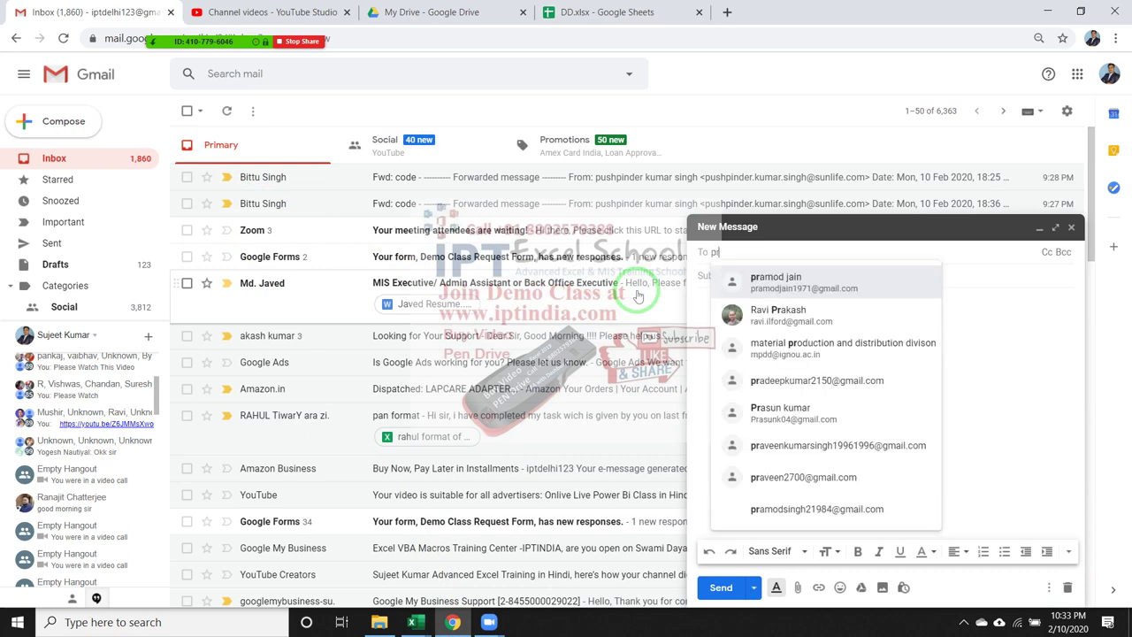
{"action": "type", "text": "i"}
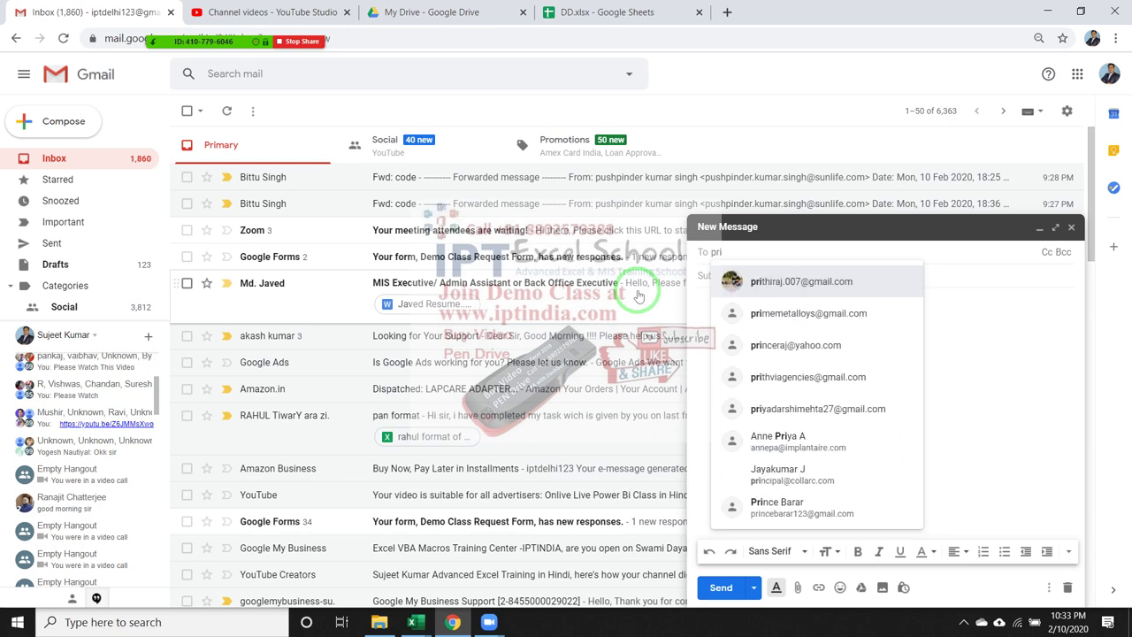
{"action": "type", "text": "t"}
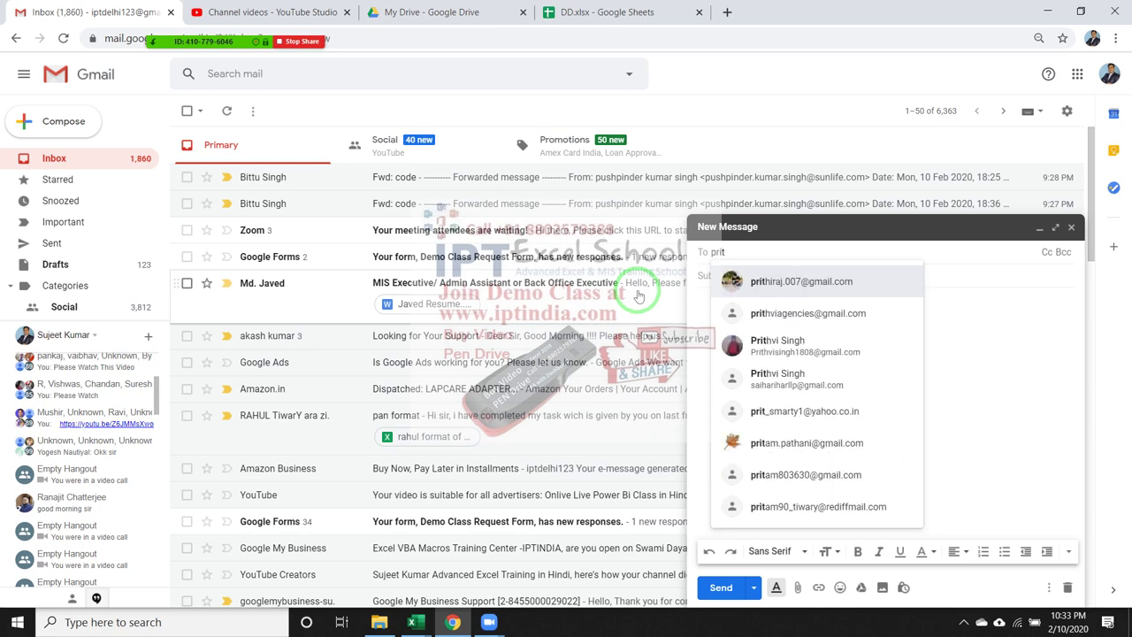
{"action": "type", "text": "a"}
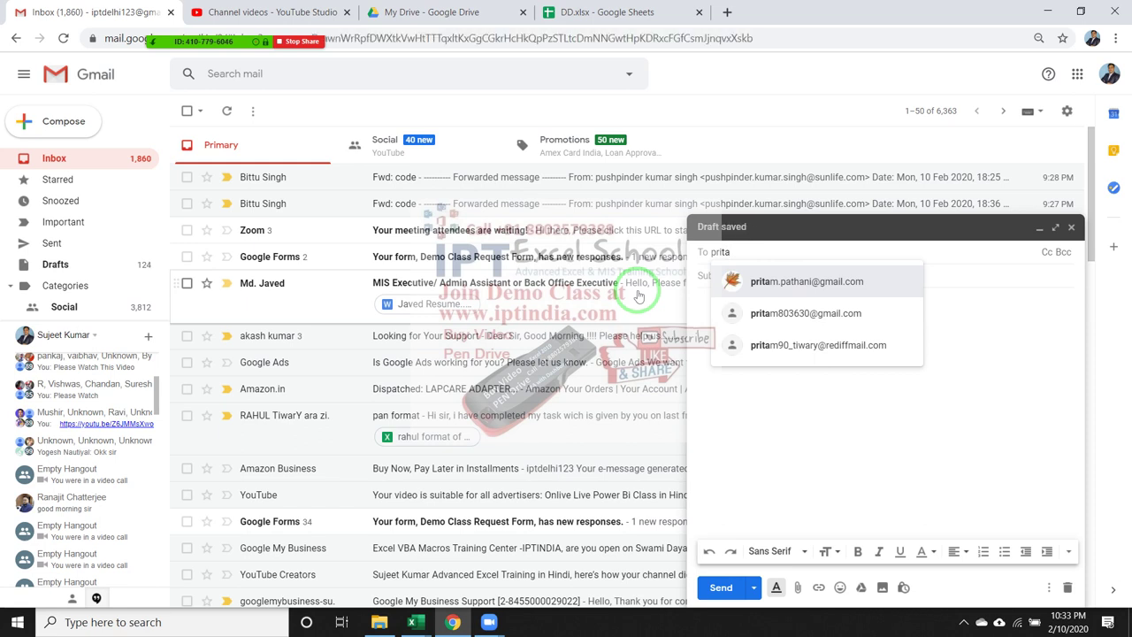
{"action": "key", "text": "BackSpace"}
{"action": "key", "text": "BackSpace"}
{"action": "key", "text": "BackSpace"}
{"action": "key", "text": "BackSpace"}
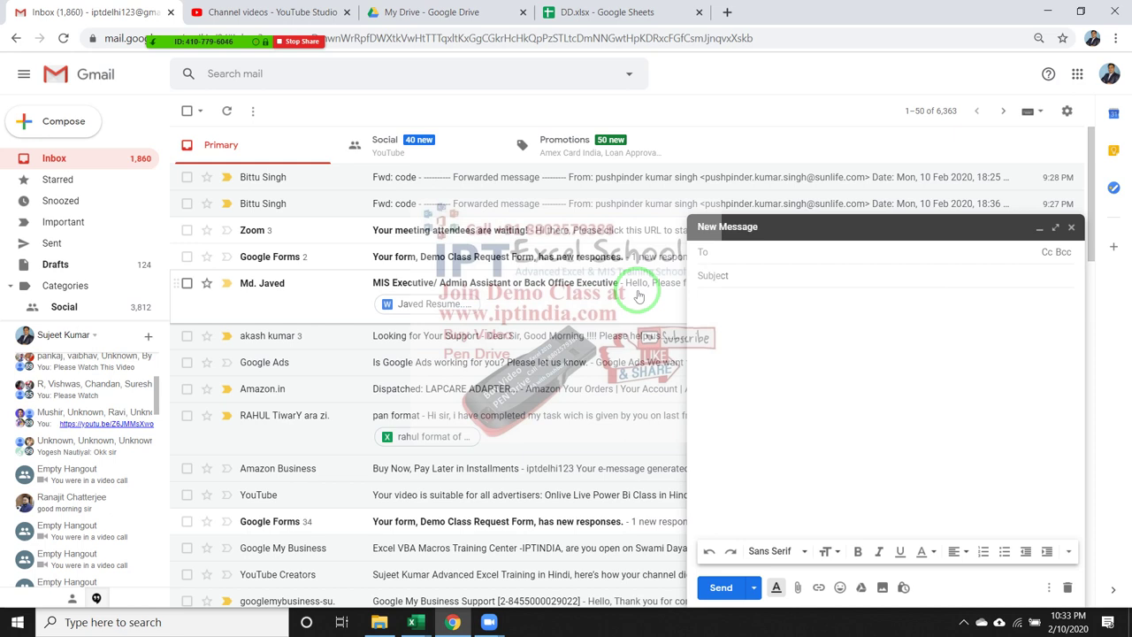
{"action": "type", "text": "ro"}
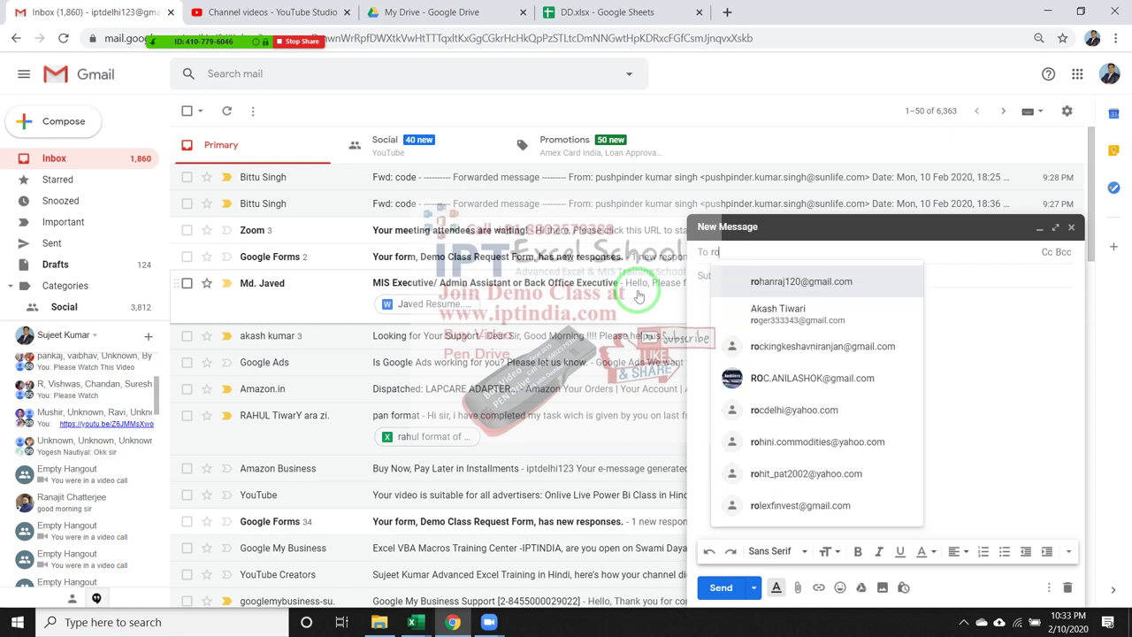
{"action": "type", "text": "w"}
{"action": "key", "text": "BackSpace"}
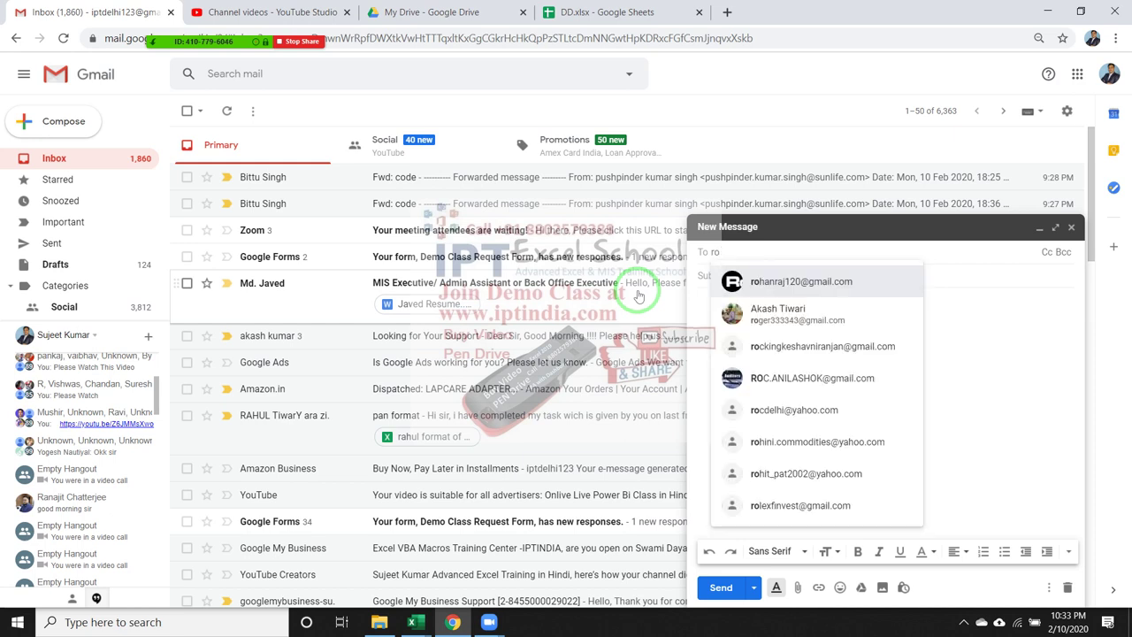
{"action": "key", "text": "BackSpace"}
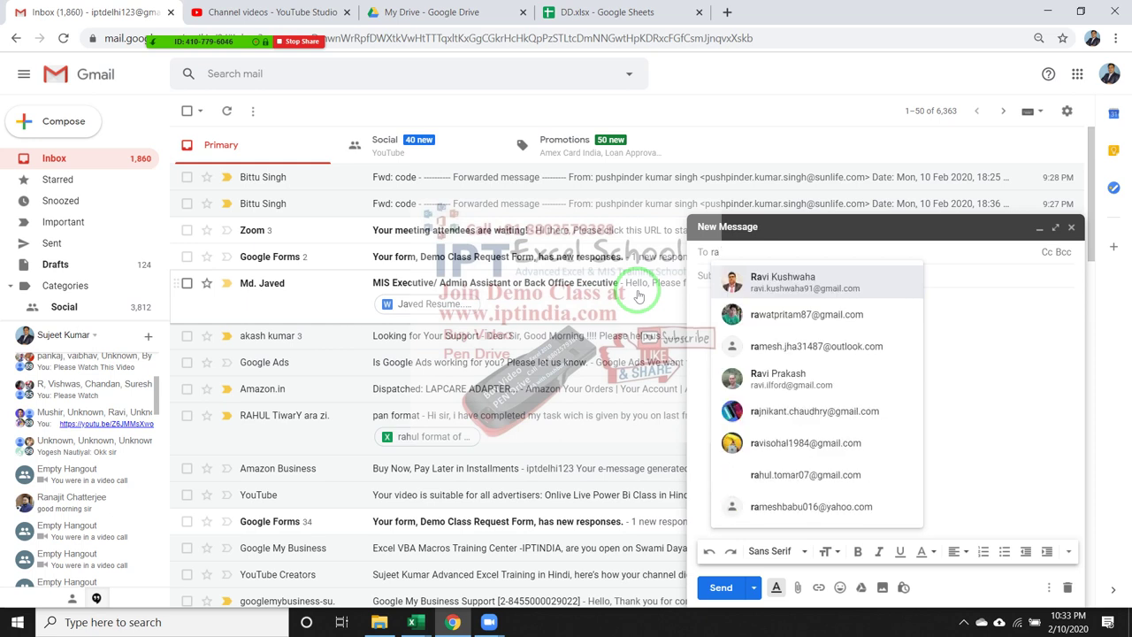
{"action": "type", "text": "awa"}
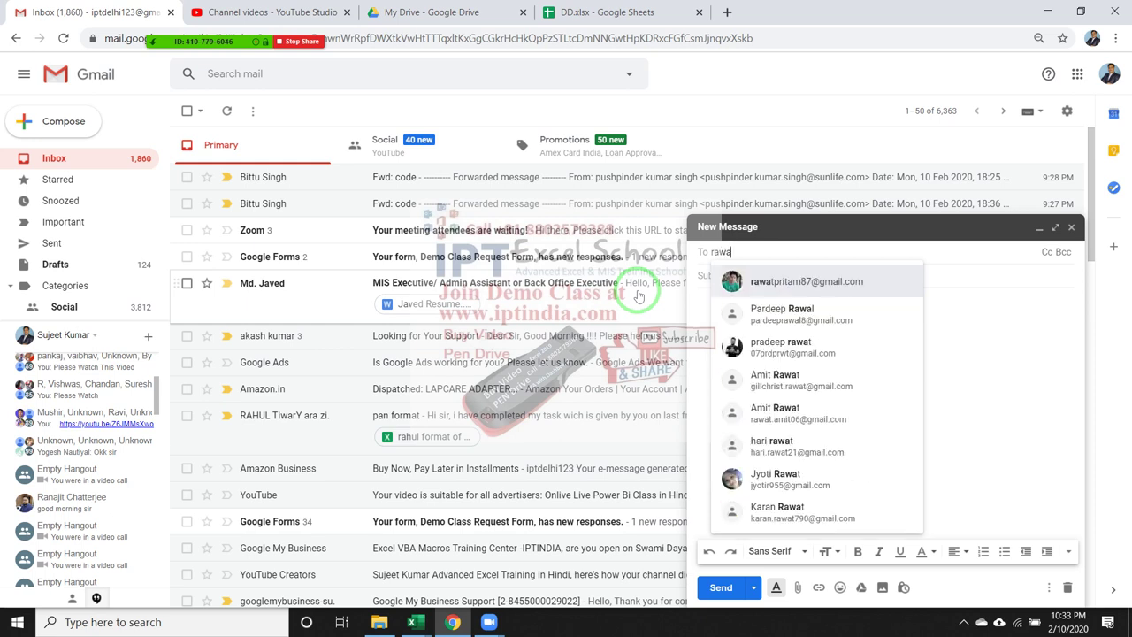
{"action": "left_click", "coordinate": [806, 282]}
{"action": "type", "text": "z"}
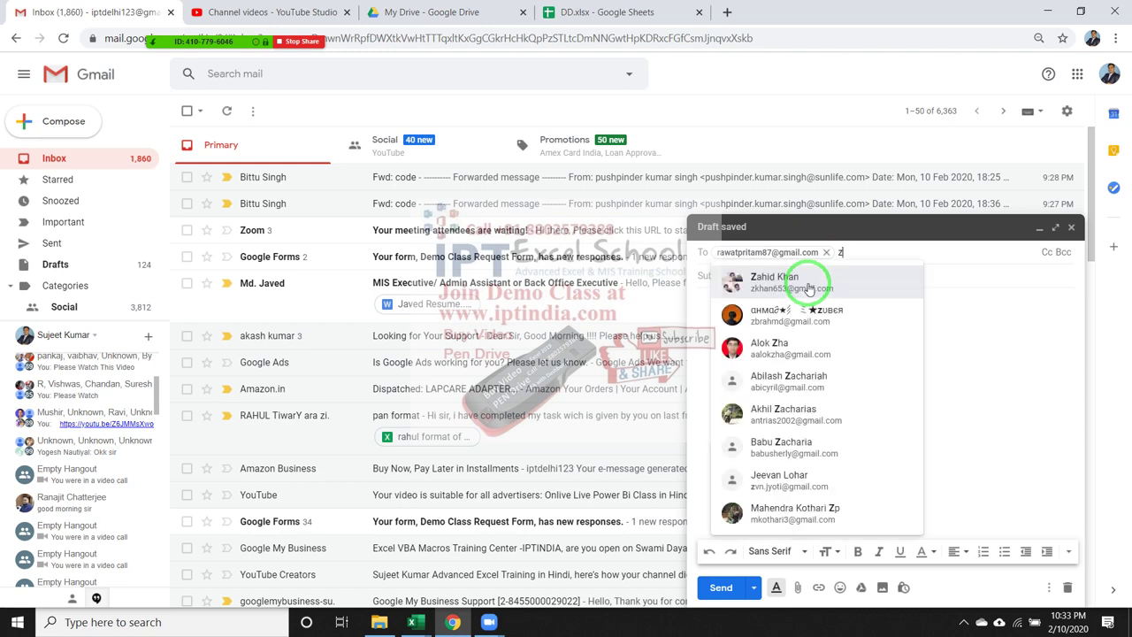
{"action": "left_click", "coordinate": [808, 289]}
{"action": "type", "text": "re"}
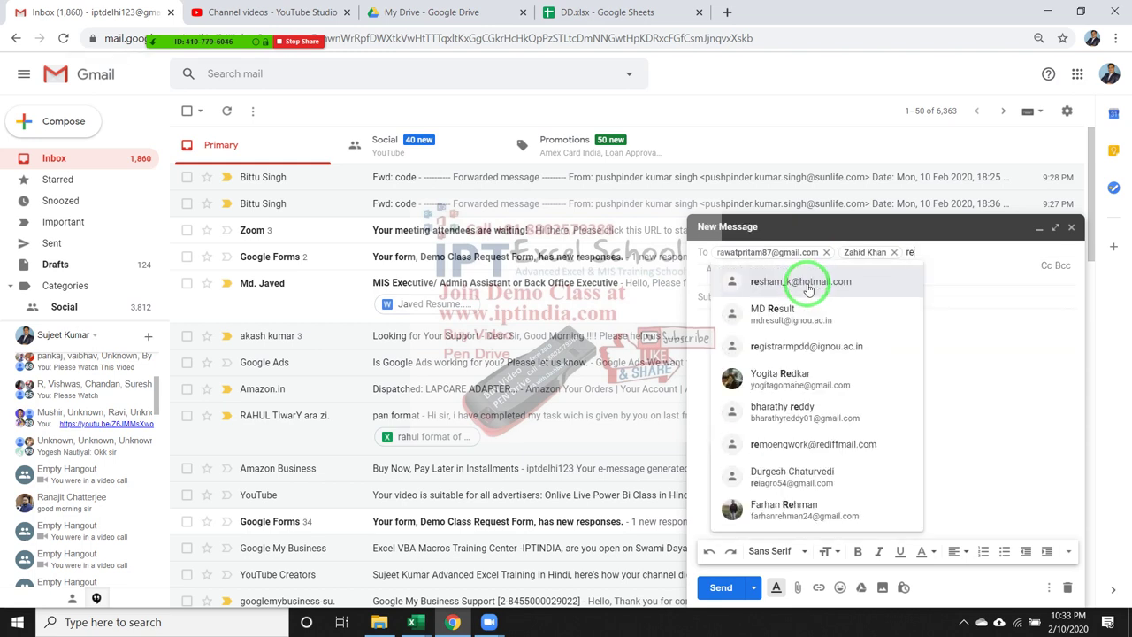
{"action": "key", "text": "BackSpace"}
{"action": "key", "text": "BackSpace"}
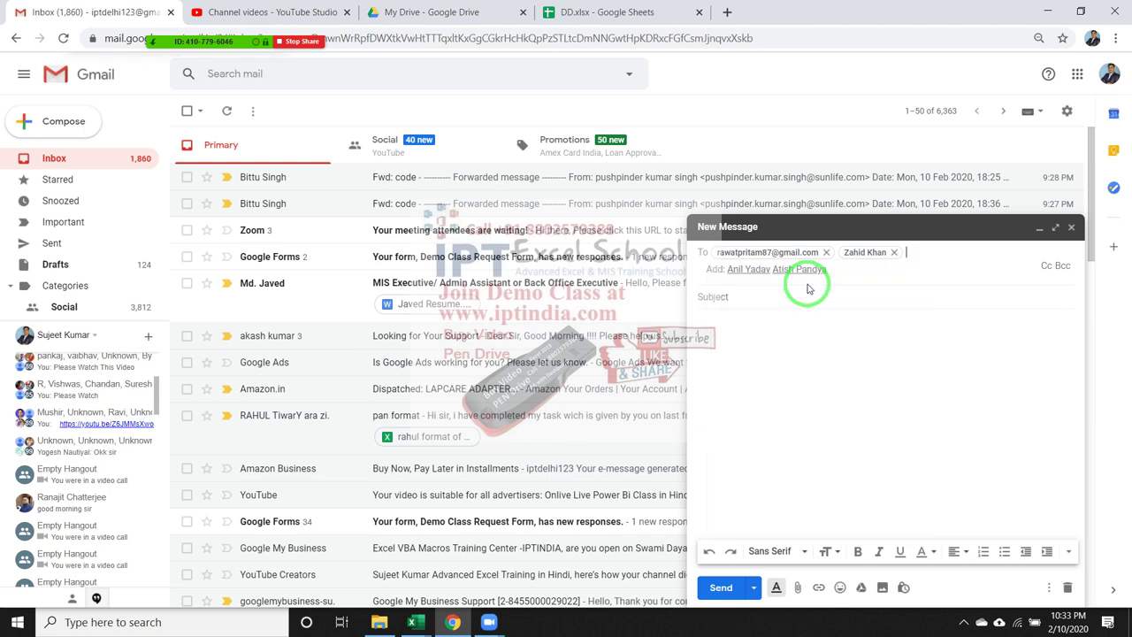
{"action": "type", "text": "ati"}
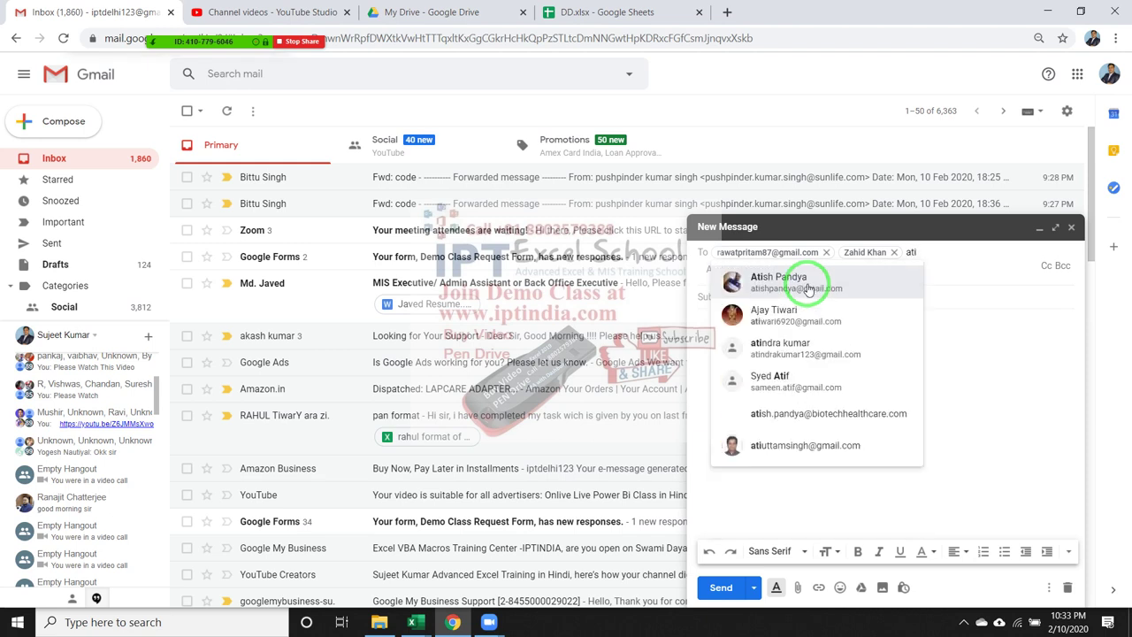
{"action": "left_click", "coordinate": [807, 288]}
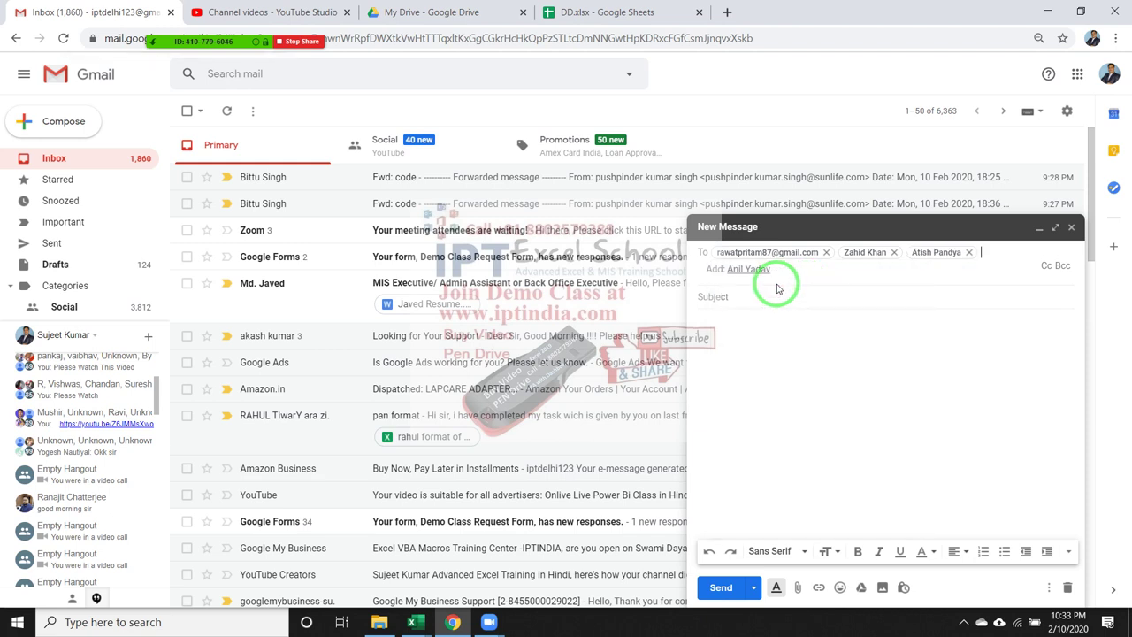
{"action": "left_click", "coordinate": [753, 273]}
Give the message subject Code, paste the macro code into the body, and send it
{"action": "left_click", "coordinate": [741, 285]}
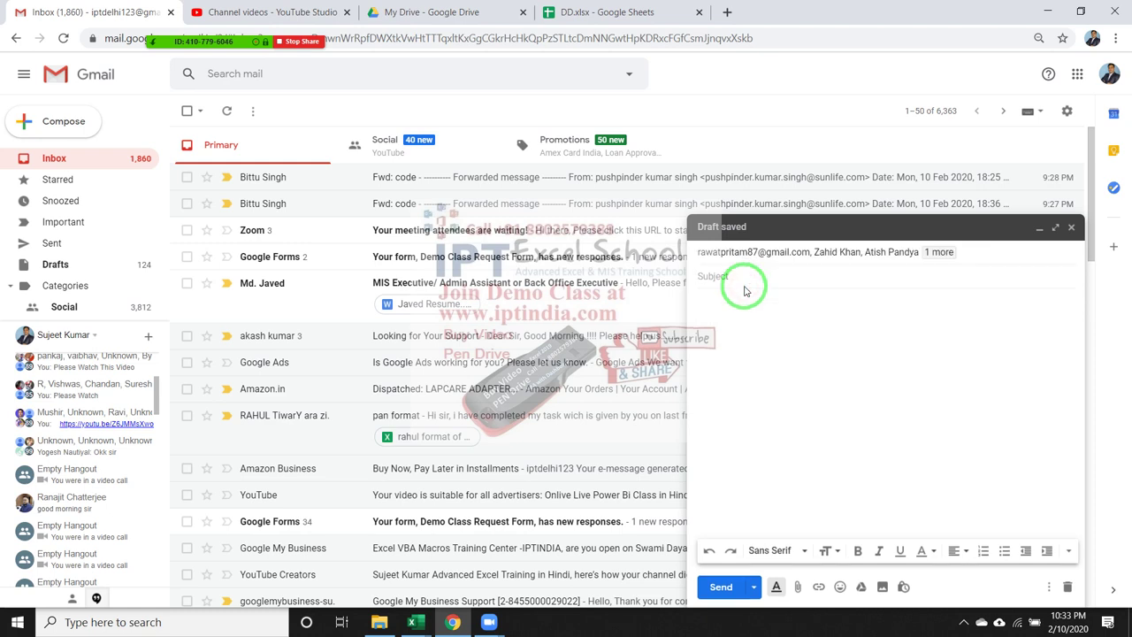
{"action": "type", "text": "Code"}
{"action": "left_click", "coordinate": [757, 366]}
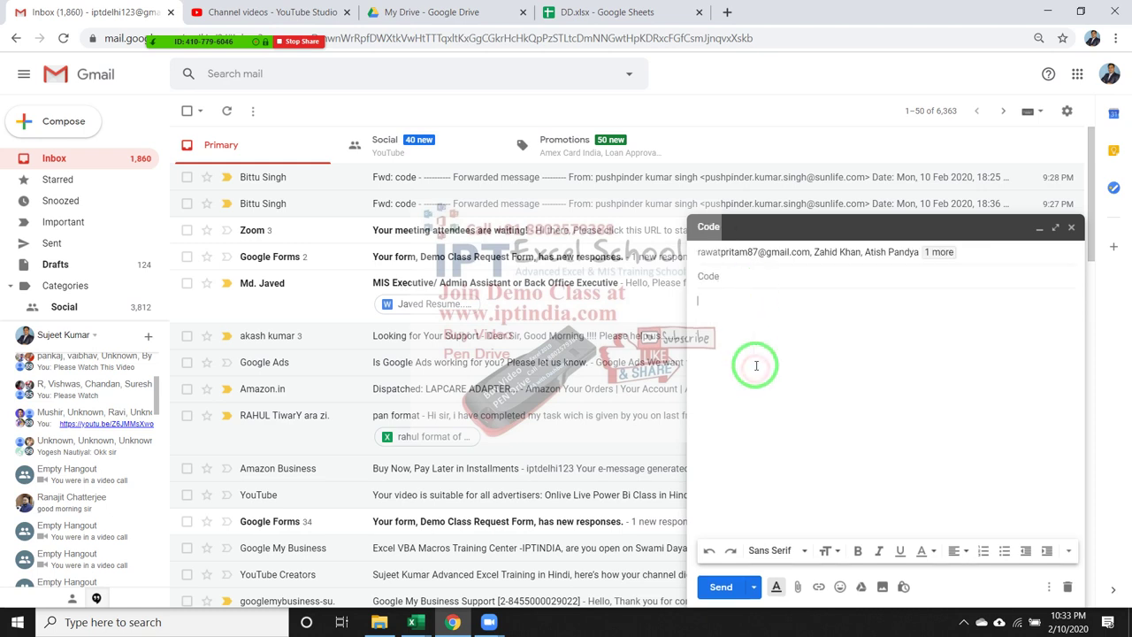
{"action": "key", "text": "ctrl+v"}
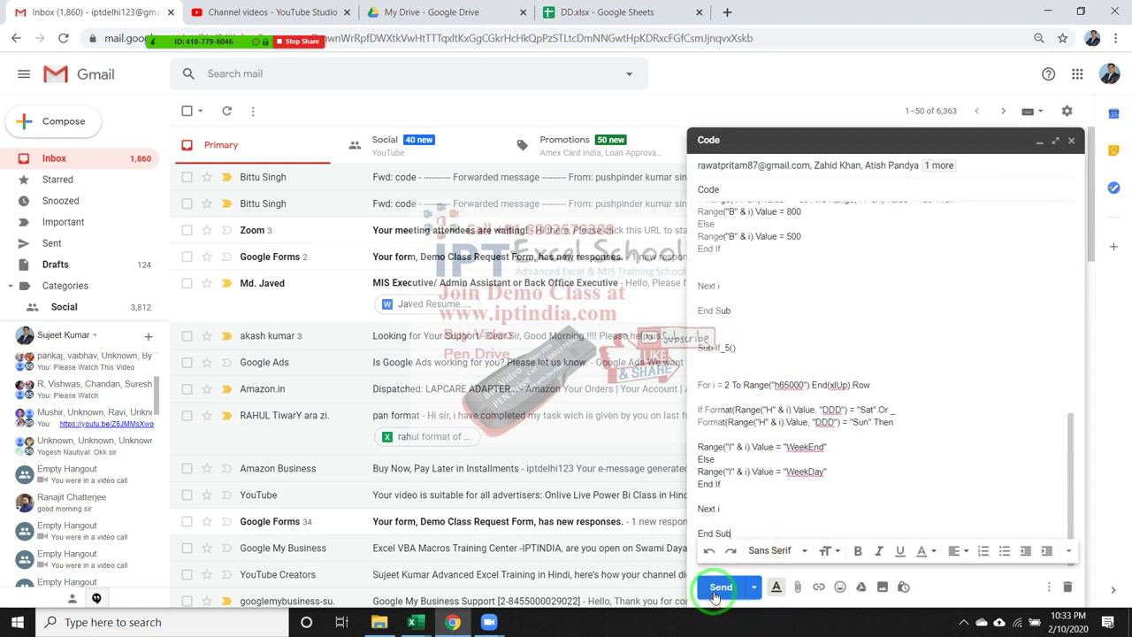
{"action": "left_click", "coordinate": [721, 586]}
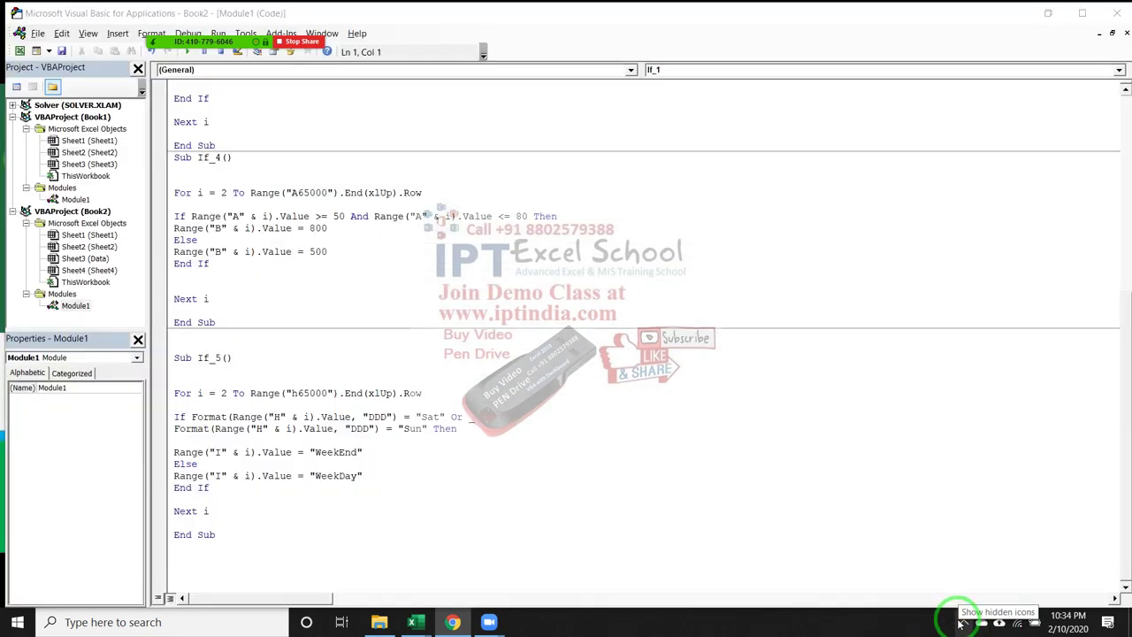
{"action": "left_click", "coordinate": [962, 622]}
{"action": "left_click", "coordinate": [949, 590]}
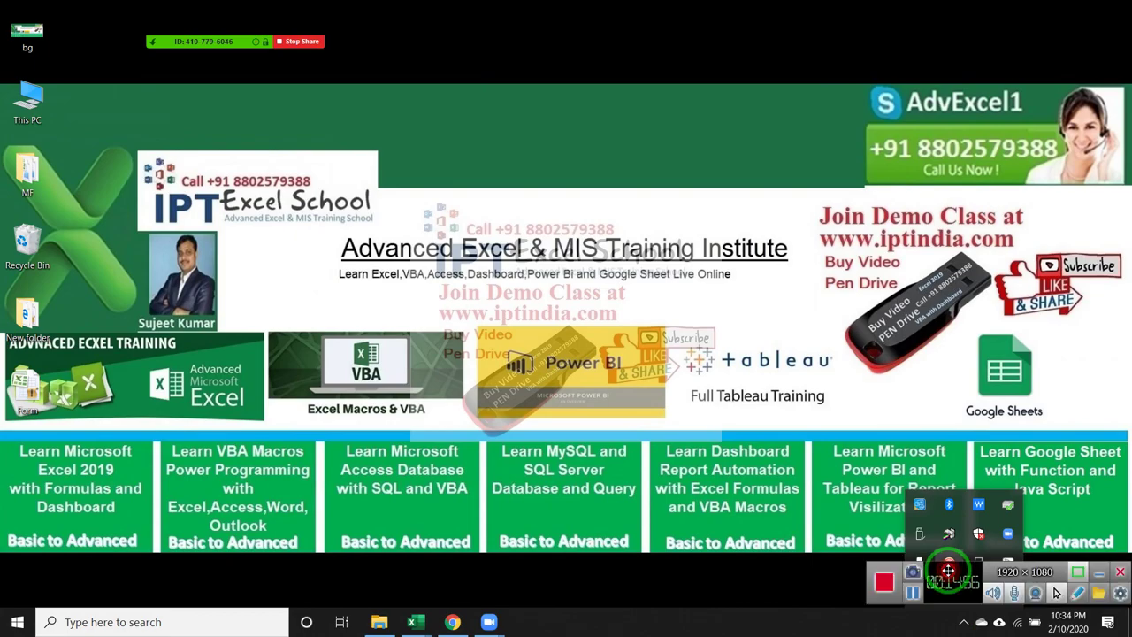